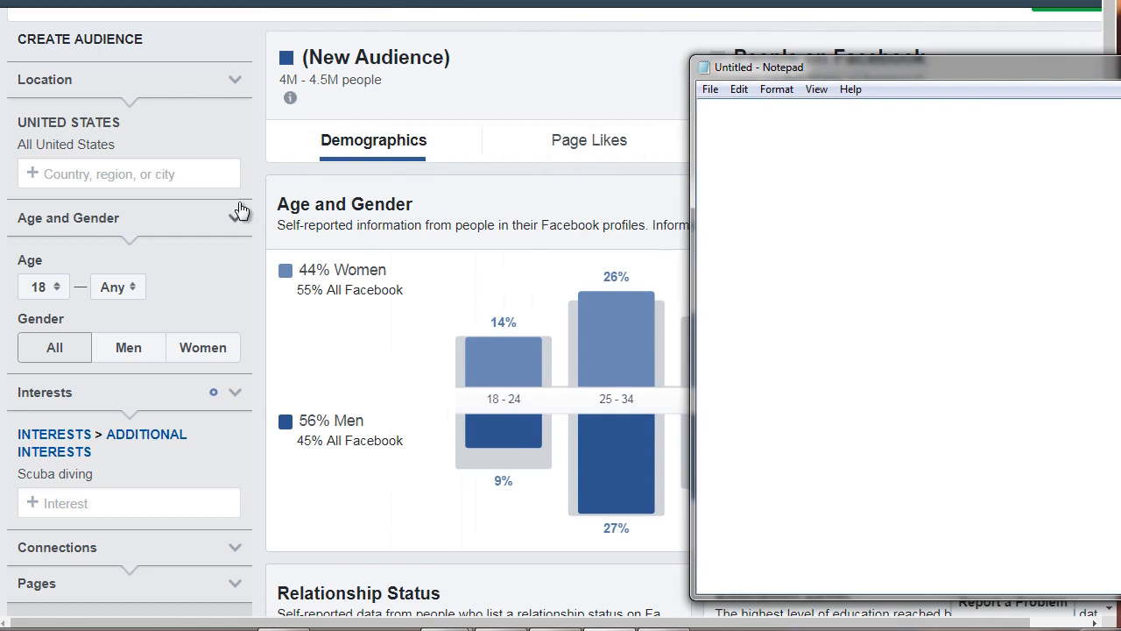
- Check the Age and Gender chart on the audience page and set the audience's minimum age to 25
{"action": "left_click", "coordinate": [271, 211]}
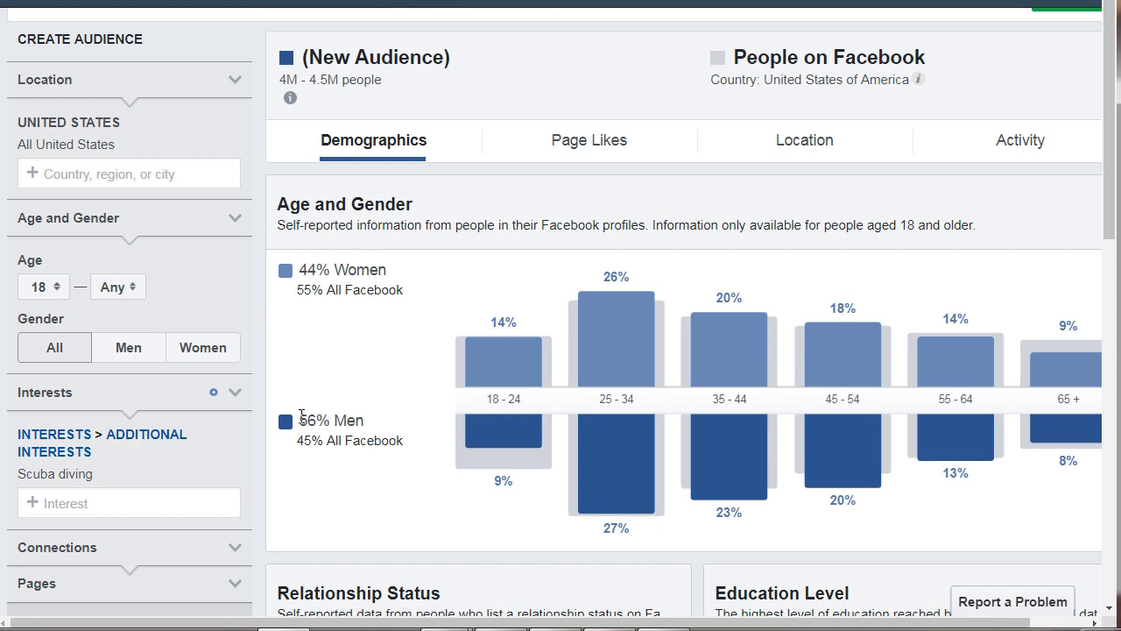
{"action": "left_click_drag", "start_coordinate": [301, 415], "coordinate": [377, 431]}
{"action": "left_click", "coordinate": [375, 426]}
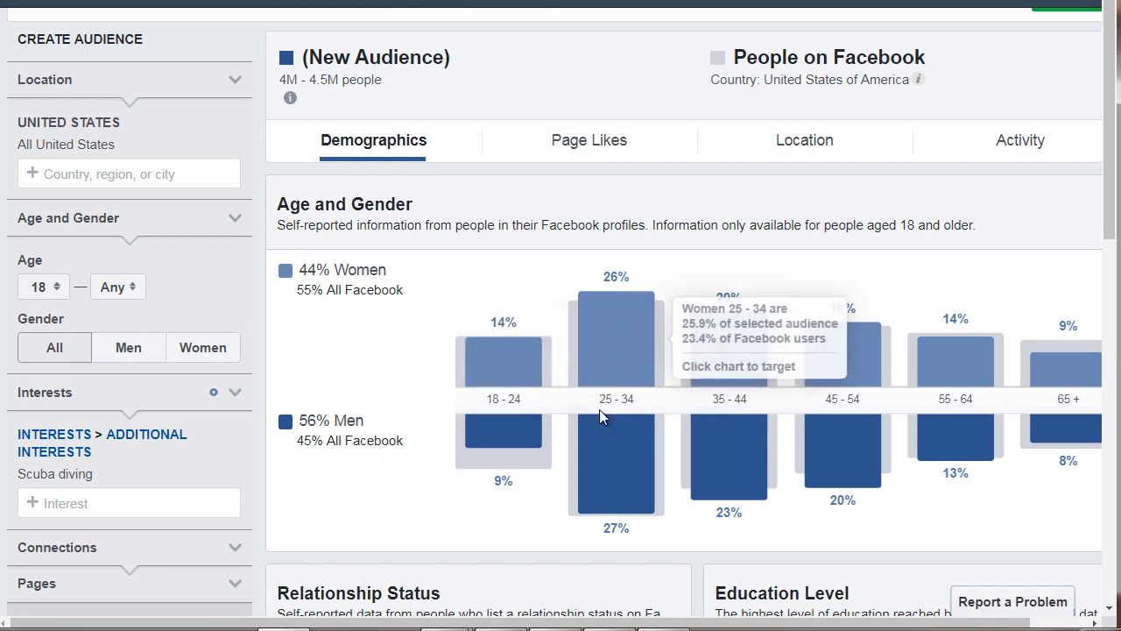
{"action": "mouse_move", "coordinate": [599, 461]}
{"action": "mouse_move", "coordinate": [615, 377]}
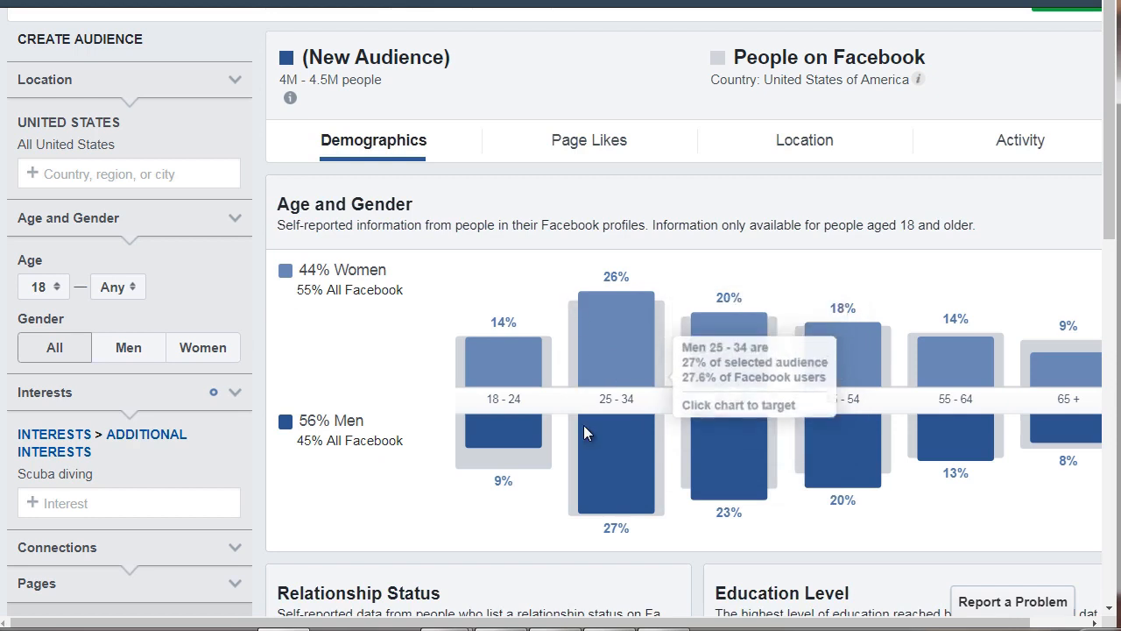
{"action": "left_click", "coordinate": [59, 289]}
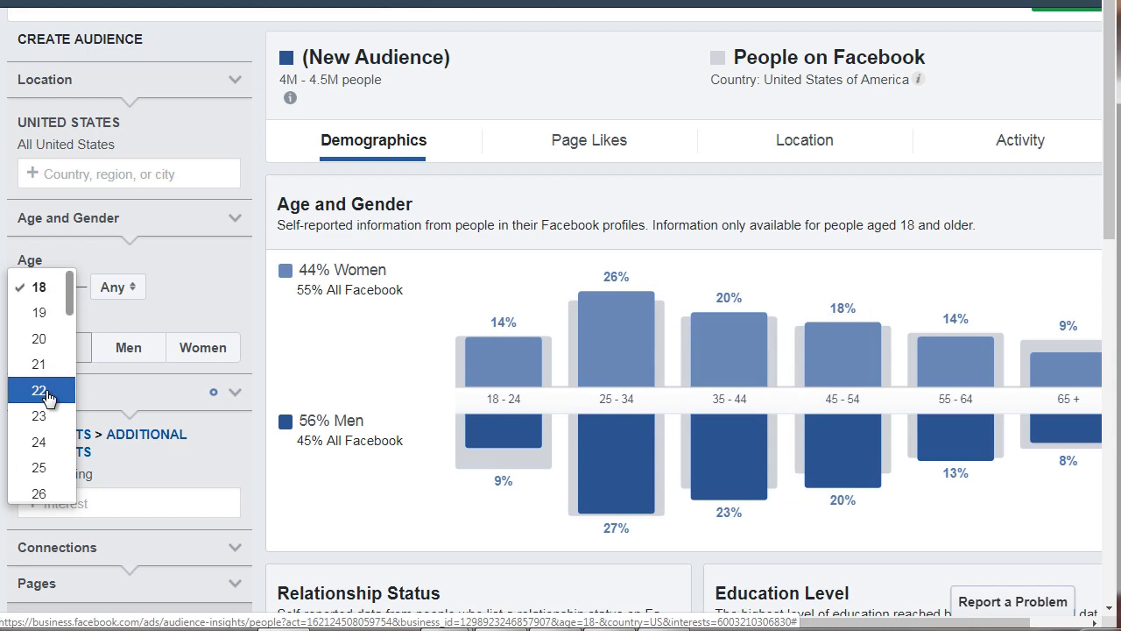
{"action": "left_click", "coordinate": [46, 469]}
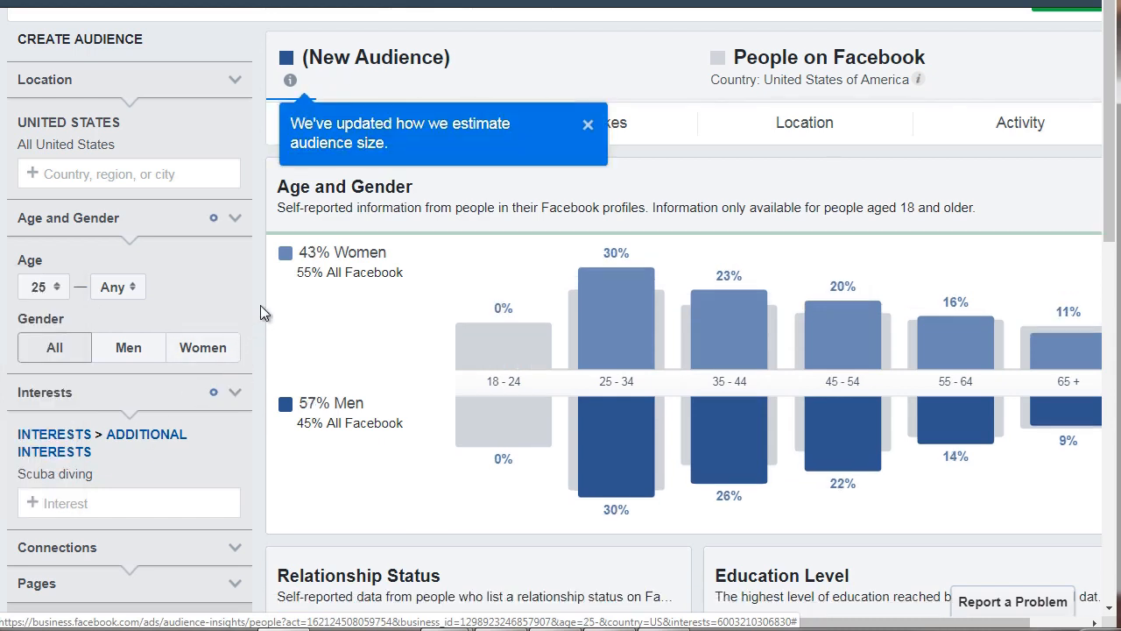
{"action": "left_click", "coordinate": [587, 143]}
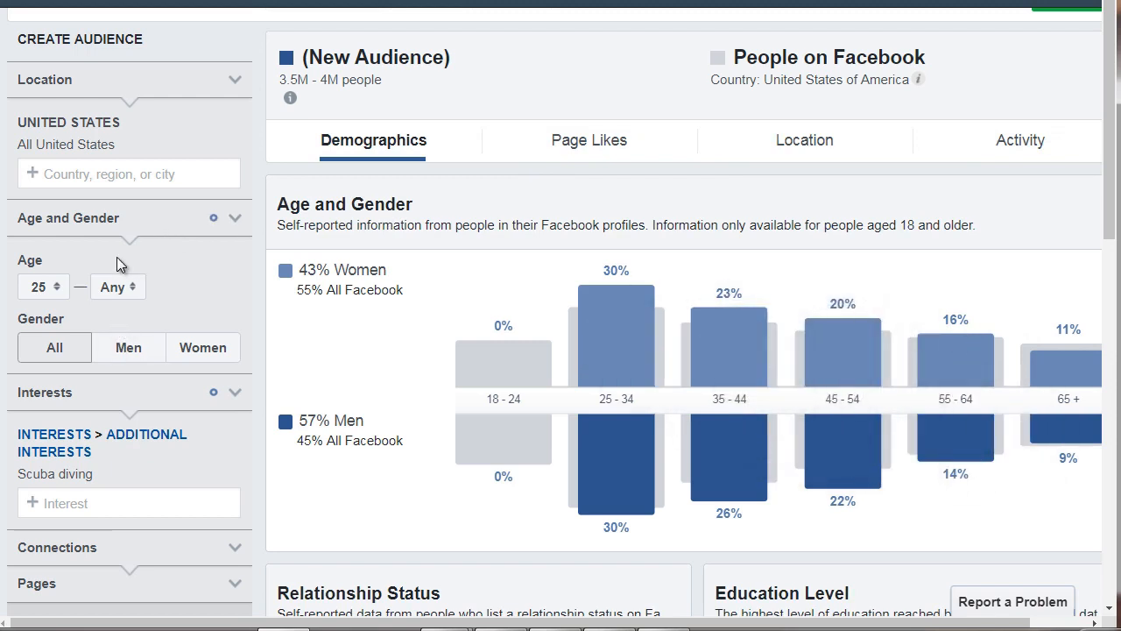
- Set the audience's maximum age to 54 and dismiss the audience size notice
{"action": "left_click", "coordinate": [112, 286]}
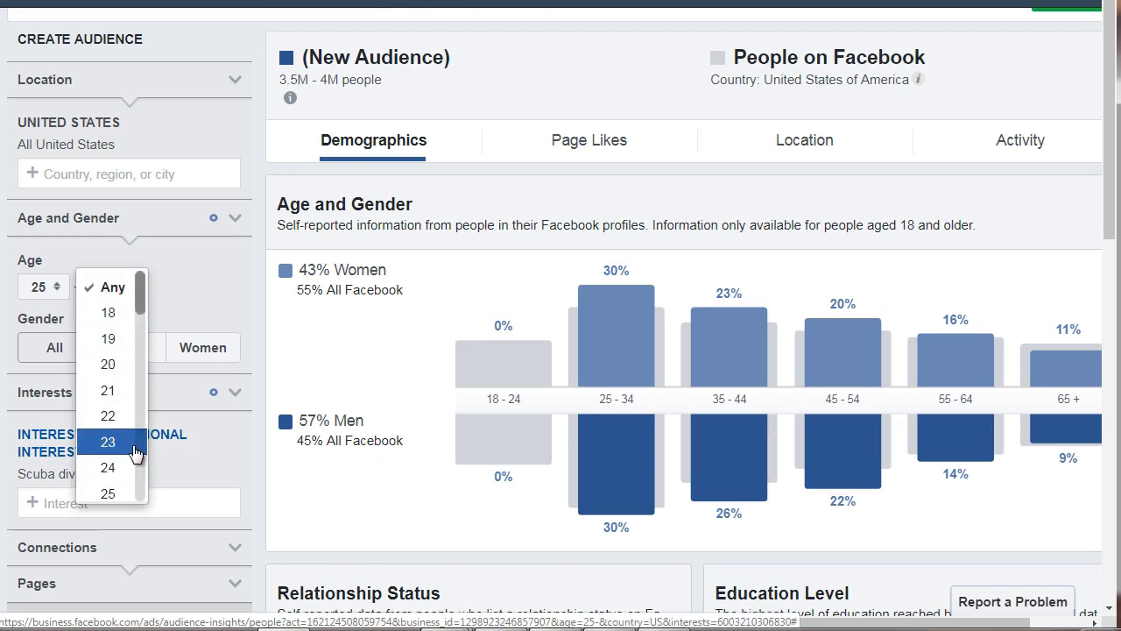
{"action": "scroll", "coordinate": [122, 430], "scroll_direction": "up", "scroll_amount": 1}
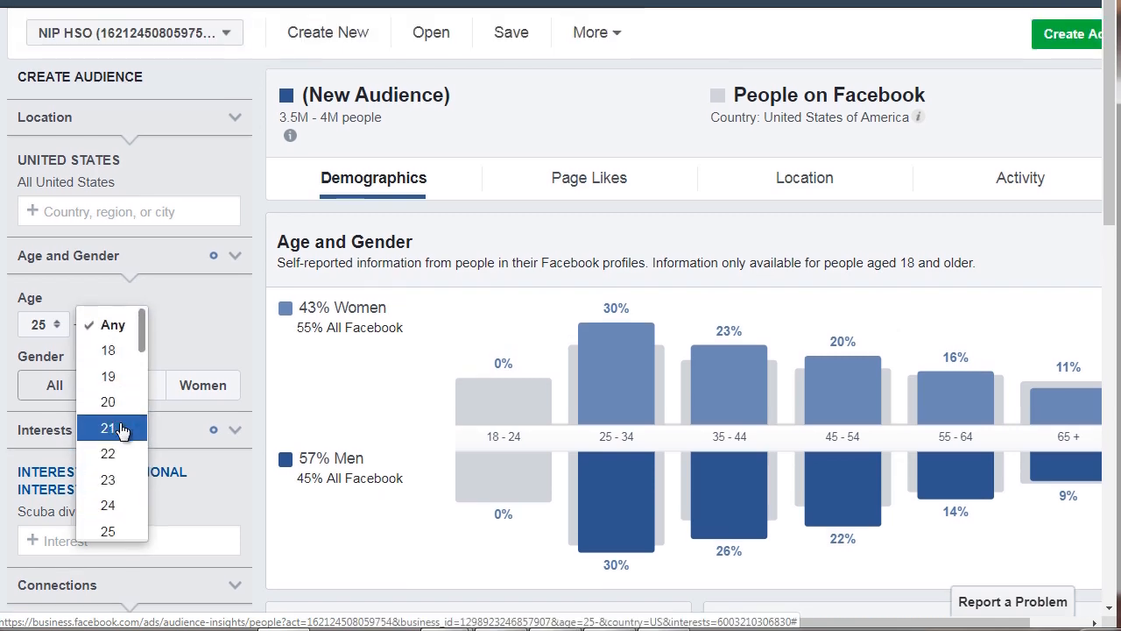
{"action": "scroll", "coordinate": [123, 431], "scroll_direction": "down", "scroll_amount": 1}
{"action": "scroll", "coordinate": [122, 430], "scroll_direction": "down", "scroll_amount": 5}
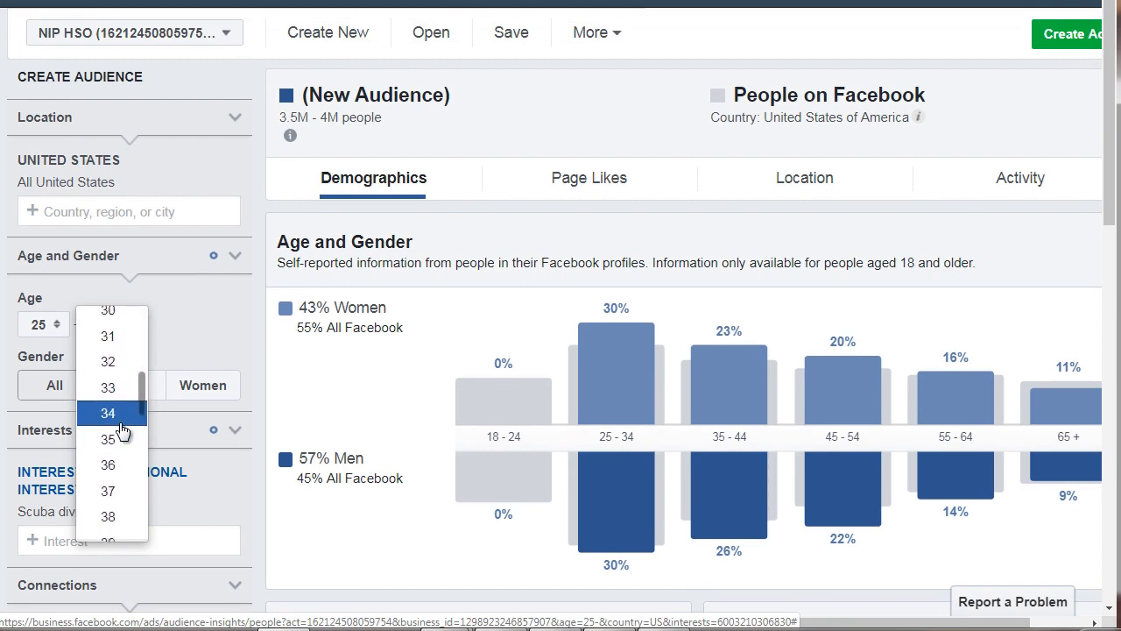
{"action": "scroll", "coordinate": [121, 430], "scroll_direction": "down", "scroll_amount": 6}
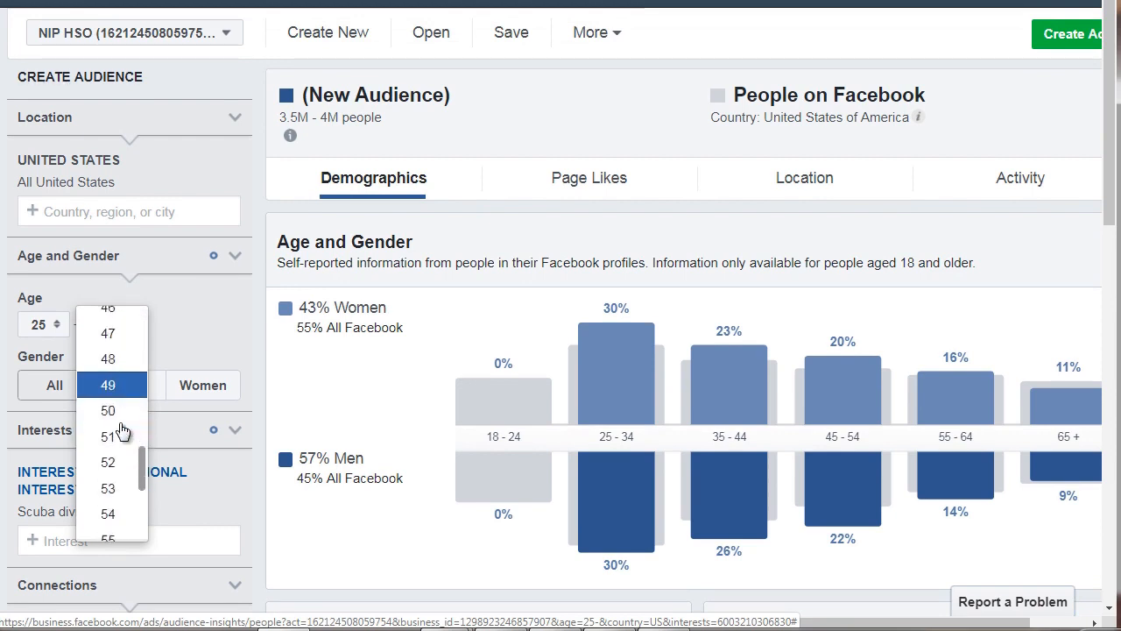
{"action": "left_click", "coordinate": [119, 405]}
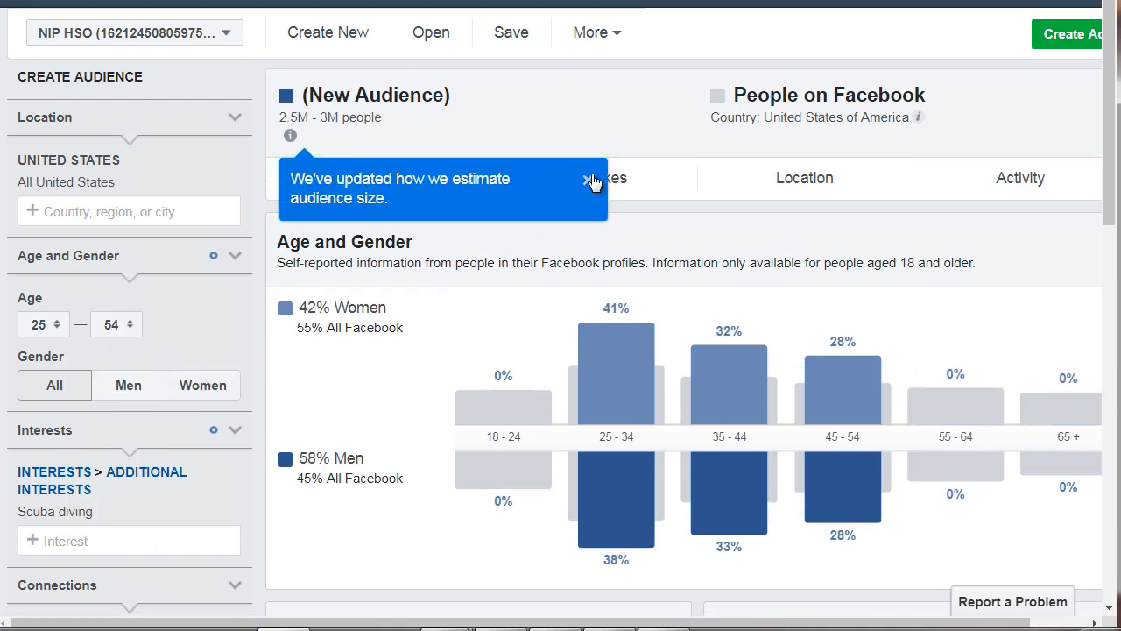
{"action": "left_click", "coordinate": [589, 181]}
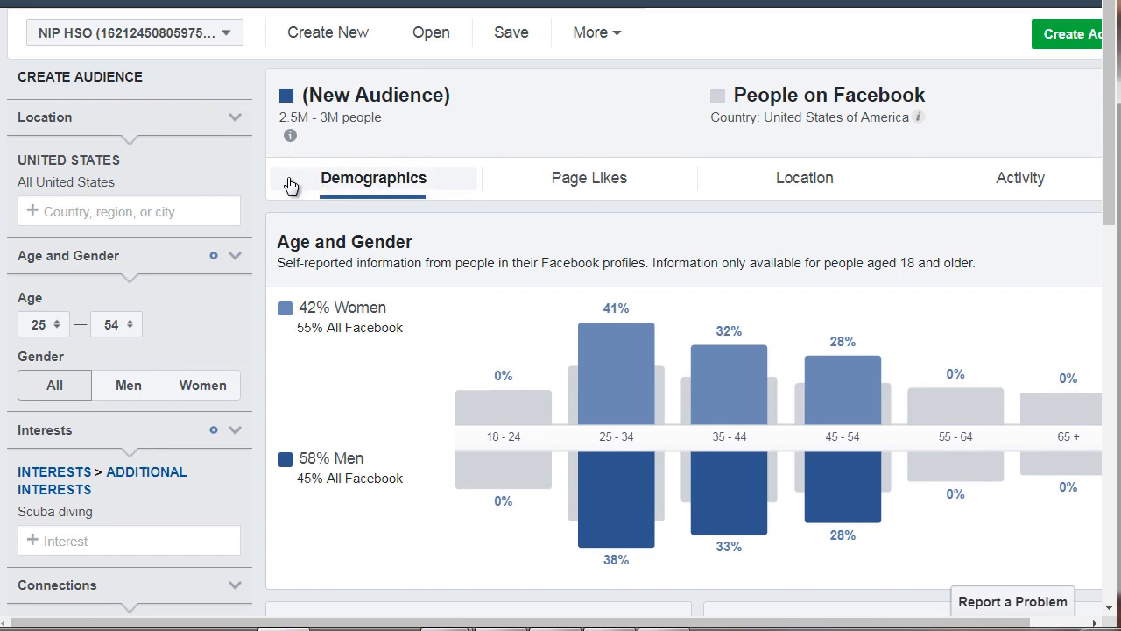
- Switch to Notepad and record the audience location as "Location: United States"
{"action": "left_click_drag", "start_coordinate": [1111, 92], "coordinate": [1108, 102]}
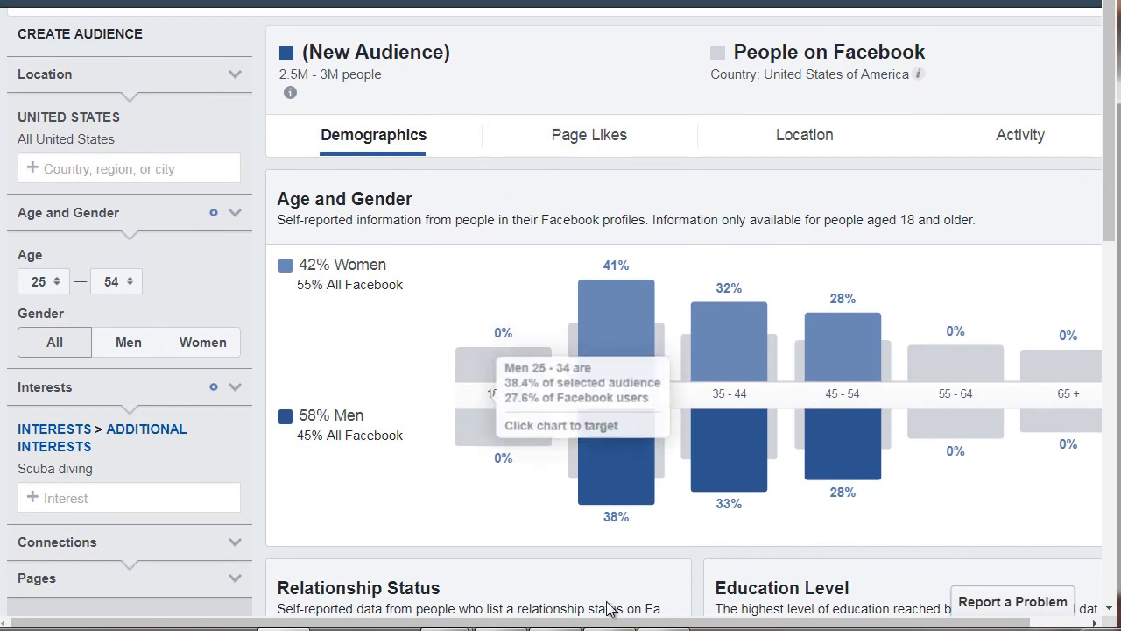
{"action": "left_click", "coordinate": [632, 626]}
{"action": "left_click_drag", "start_coordinate": [918, 72], "coordinate": [528, 65]}
{"action": "type", "text": "L"}
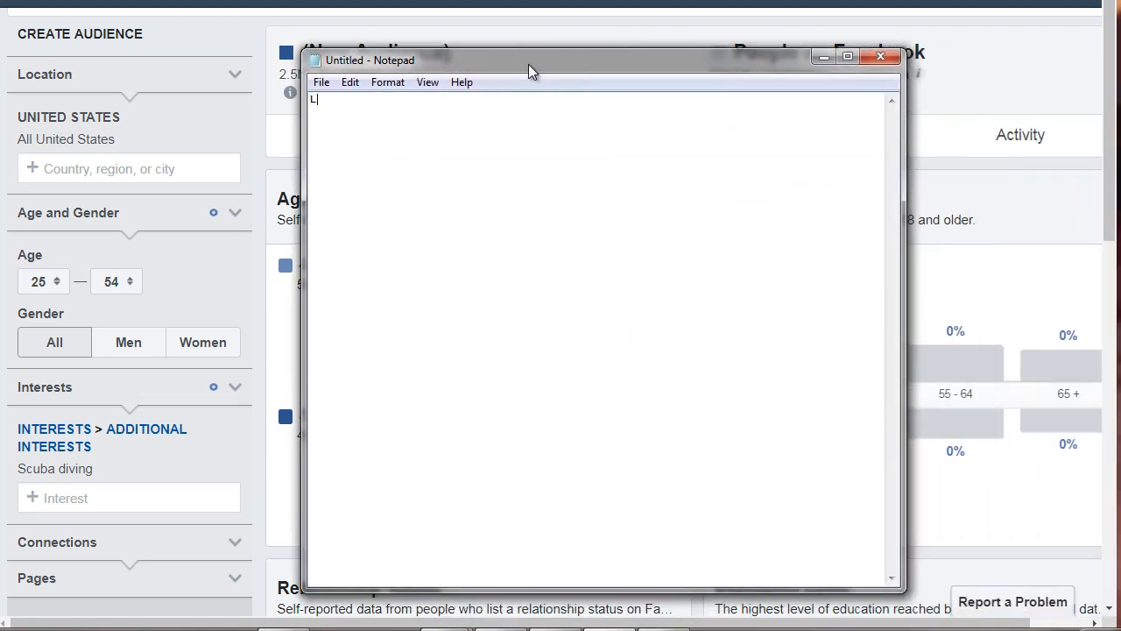
{"action": "type", "text": "ocation:  United States"}
{"action": "key", "text": "Return"}
{"action": "key", "text": "Return"}
- Add lines to the notes for "Age: 25-54", "Gender: All" and "Interest: Scuba Diving"
{"action": "type", "text": "Age "}
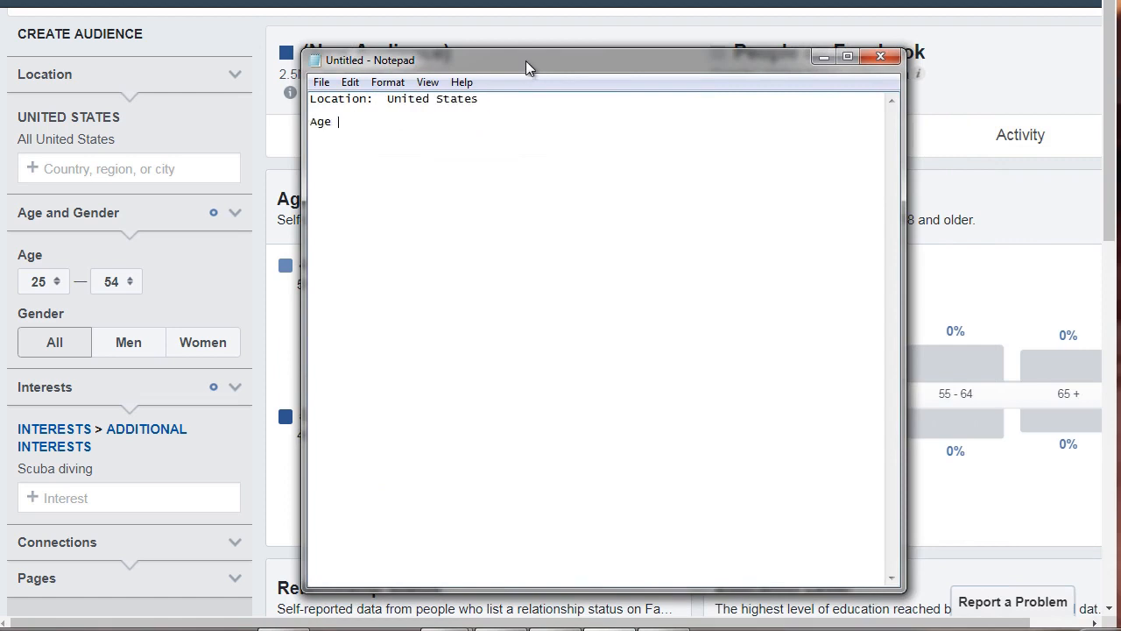
{"action": "type", "text": ":  25-54"}
{"action": "key", "text": "Return"}
{"action": "type", "text": "Gender:"}
{"action": "type", "text": " All  "}
{"action": "type", "text": "Interes"}
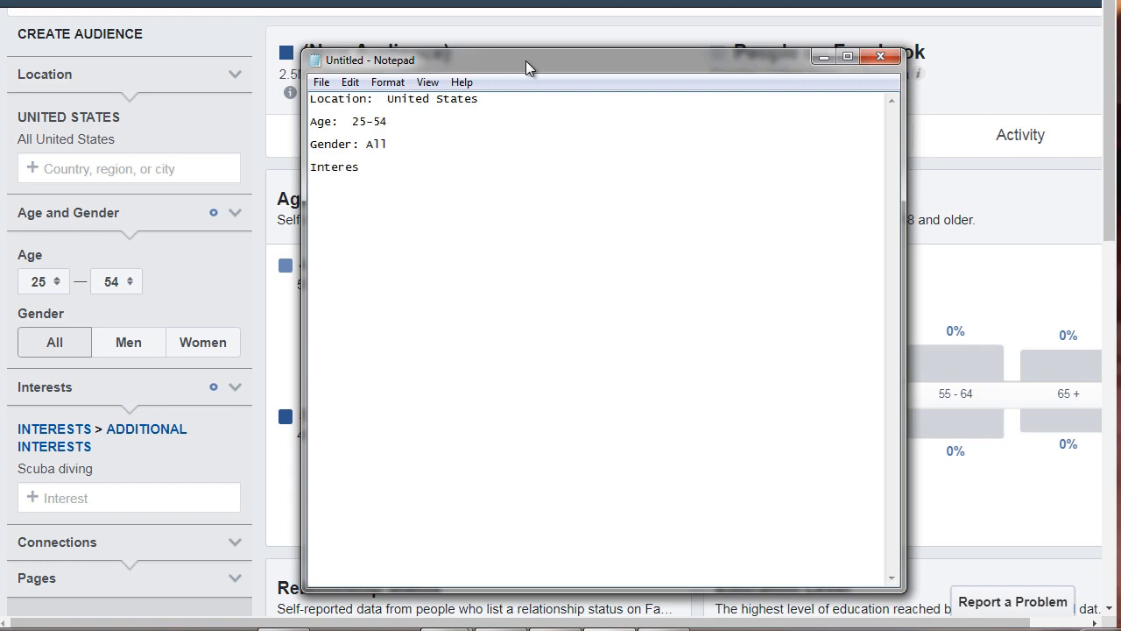
{"action": "type", "text": "t:  Scuba Diving"}
- Check the relationship, education and job title data on the audience page, and add "Relationship: Married" to the Notepad notes
{"action": "left_click_drag", "start_coordinate": [464, 56], "coordinate": [771, 69]}
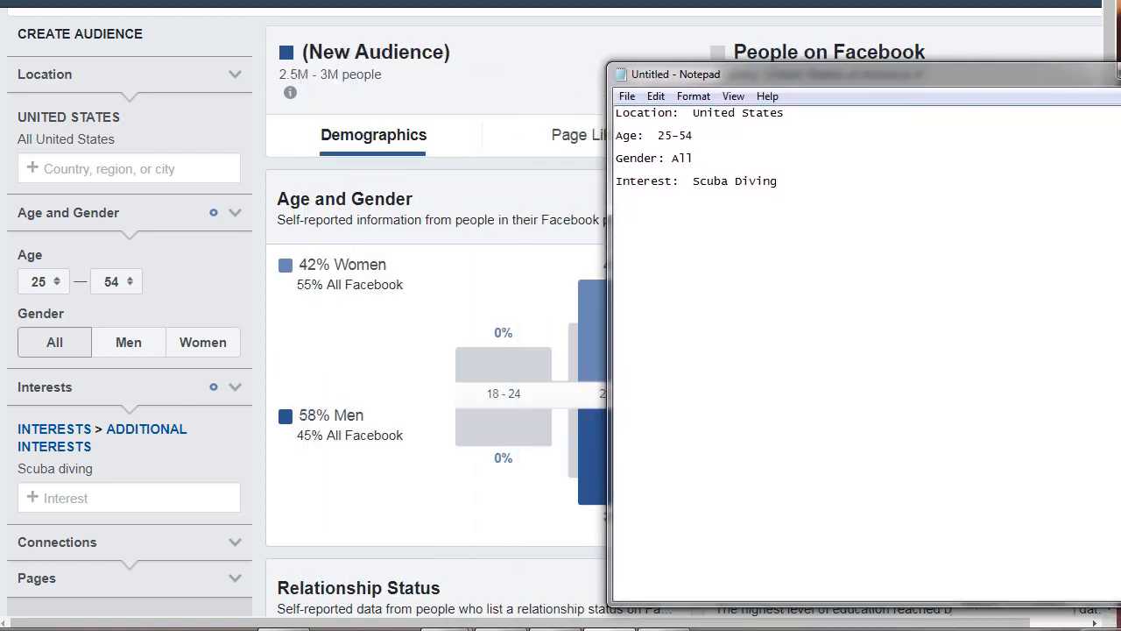
{"action": "left_click", "coordinate": [393, 202]}
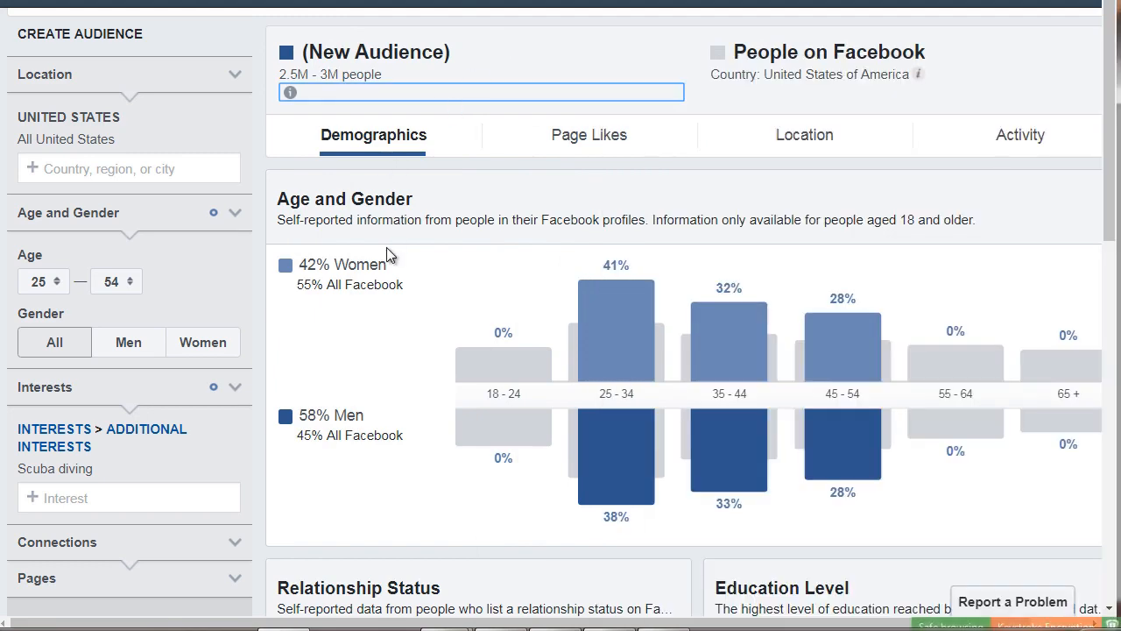
{"action": "scroll", "coordinate": [417, 267], "scroll_direction": "down", "scroll_amount": 5}
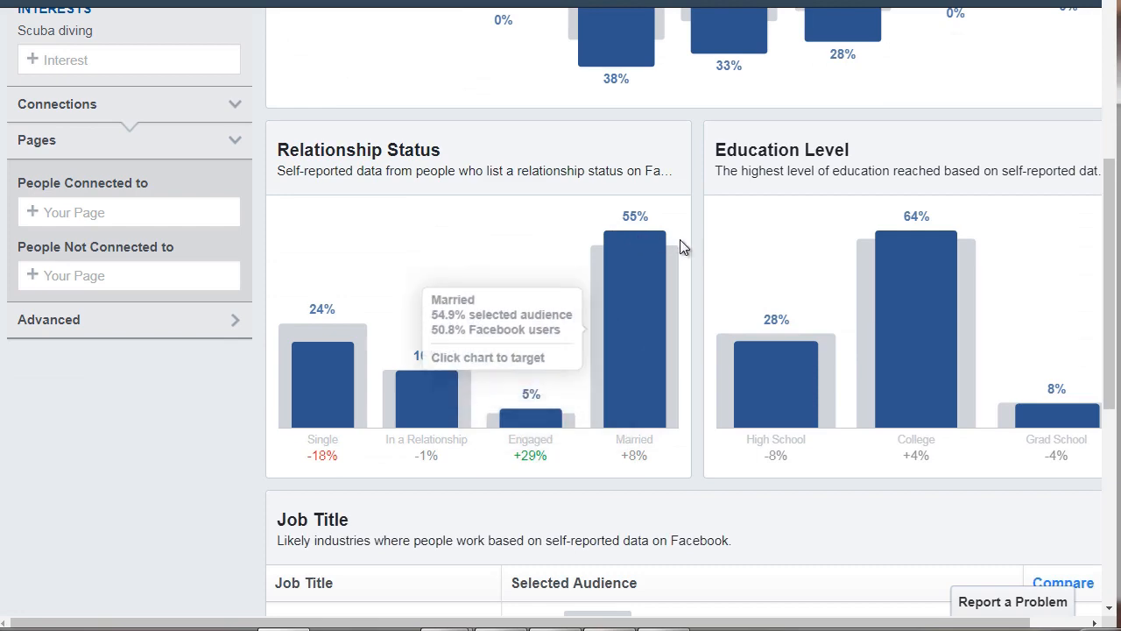
{"action": "scroll", "coordinate": [963, 332], "scroll_direction": "down", "scroll_amount": 6}
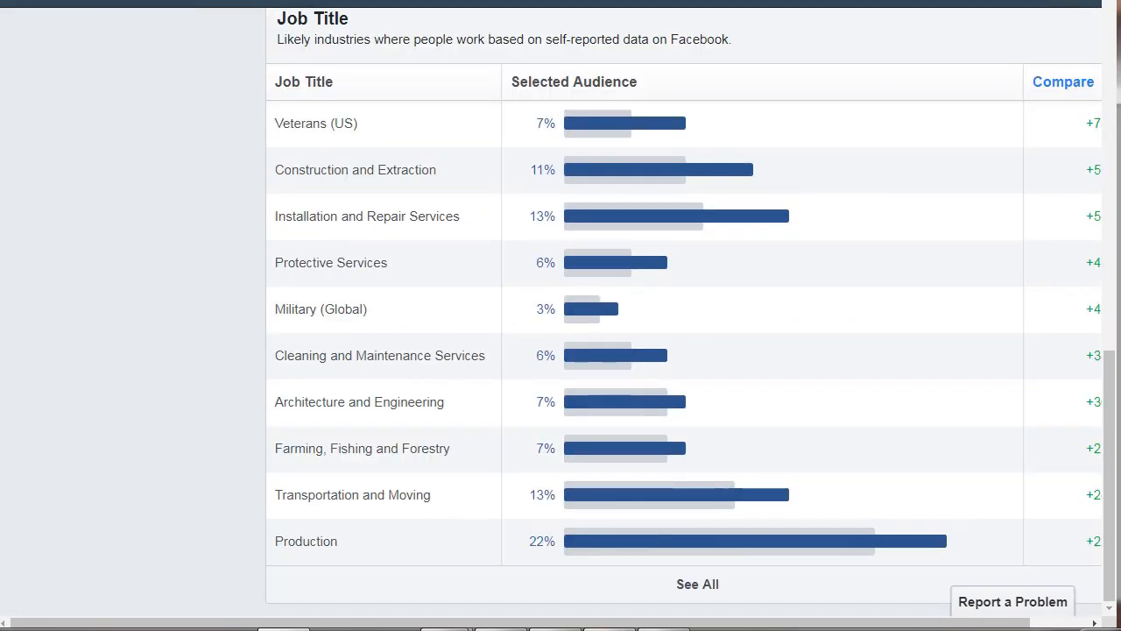
{"action": "key", "text": "alt+Tab"}
{"action": "left_click_drag", "start_coordinate": [760, 71], "coordinate": [582, 21]}
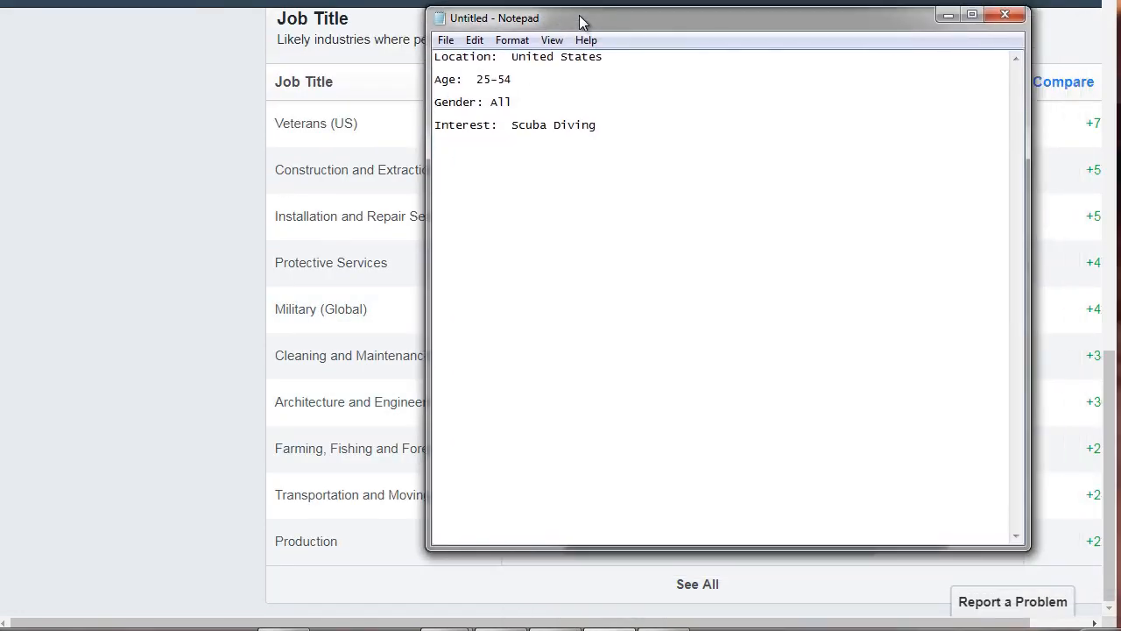
{"action": "type", "text": "Married"}
{"action": "key", "text": "BackSpace"}
{"action": "key", "text": "BackSpace"}
{"action": "key", "text": "BackSpace"}
{"action": "key", "text": "BackSpace"}
{"action": "type", "text": "Relationship:  Married  Edu"}
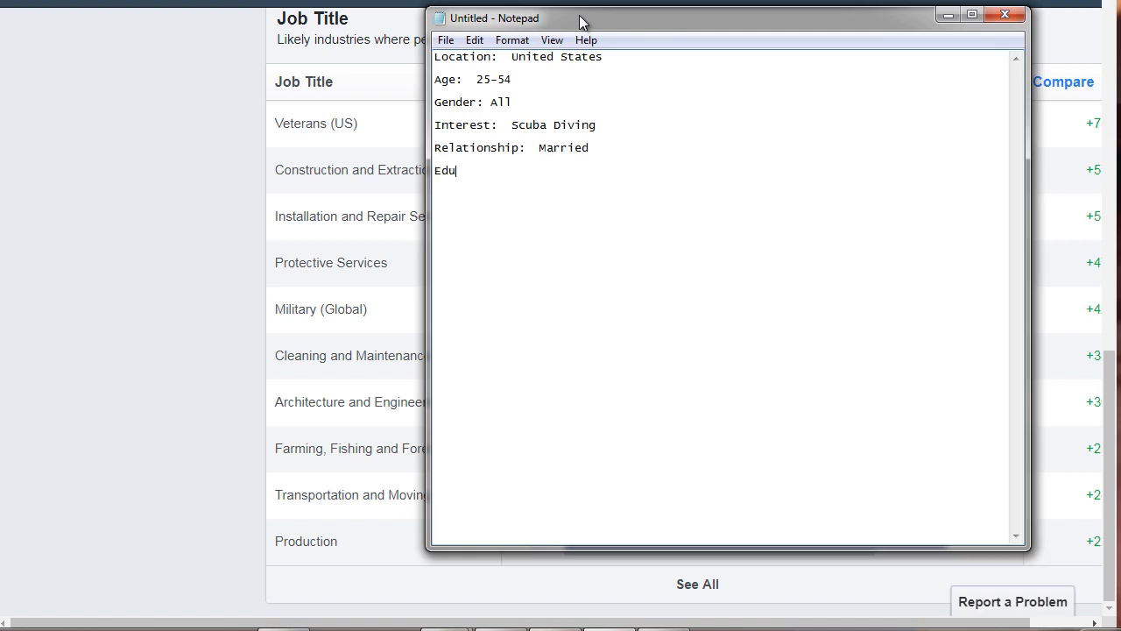
- Add "Education: College" and "Job Title: Production, Veterans, Installation and Repairs, etc..." to the notes
{"action": "type", "text": "cation:  College"}
{"action": "key", "text": "Return"}
{"action": "type", "text": "Job "}
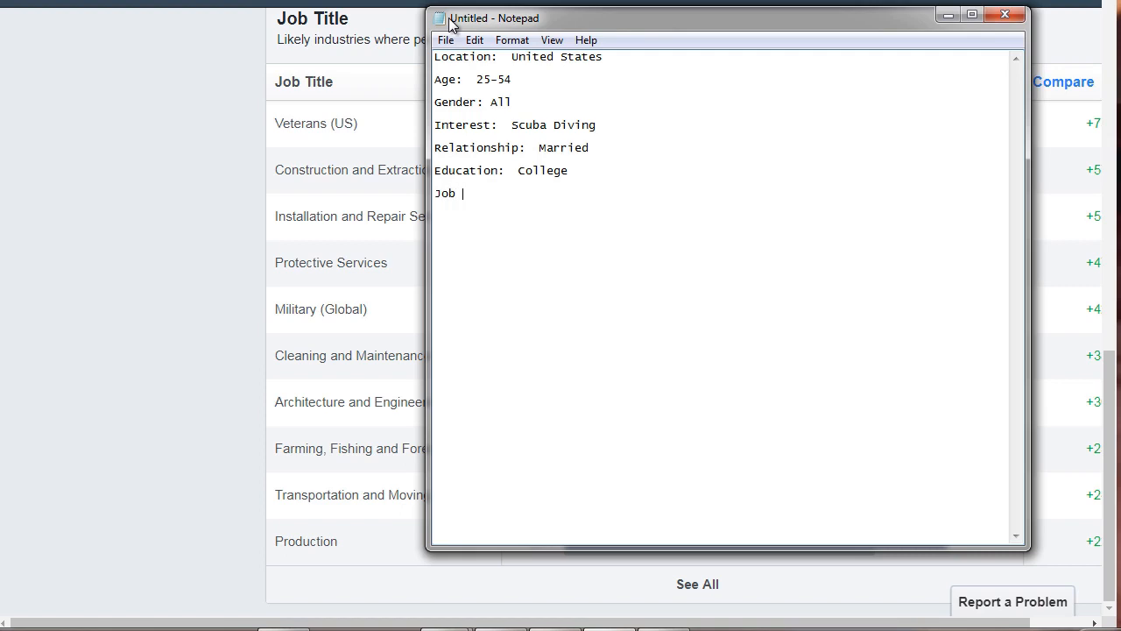
{"action": "type", "text": "Title:"}
{"action": "left_click_drag", "start_coordinate": [451, 24], "coordinate": [512, 48]}
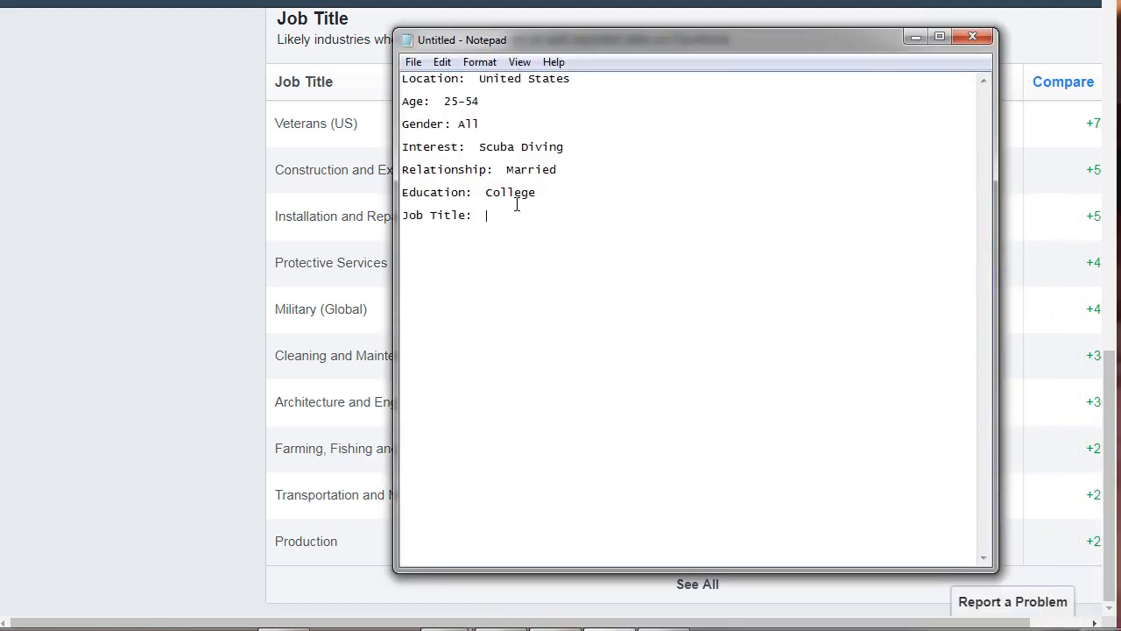
{"action": "type", "text": "Production, Veterans, Installation"}
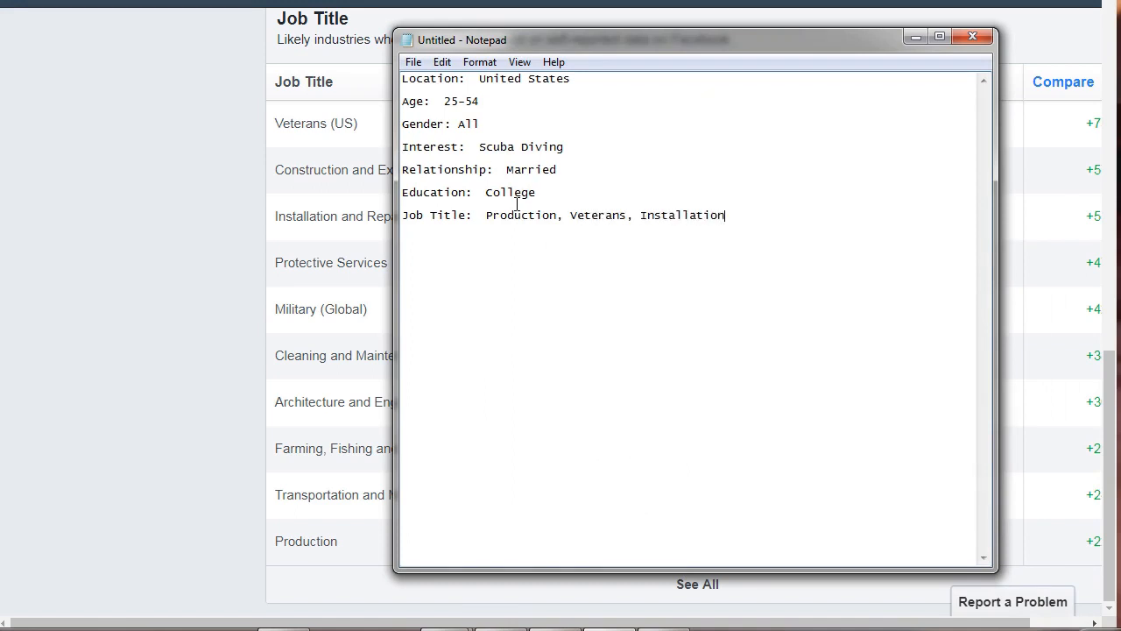
{"action": "type", "text": " and Repairs, etc..."}
{"action": "left_click_drag", "start_coordinate": [571, 150], "coordinate": [402, 77]}
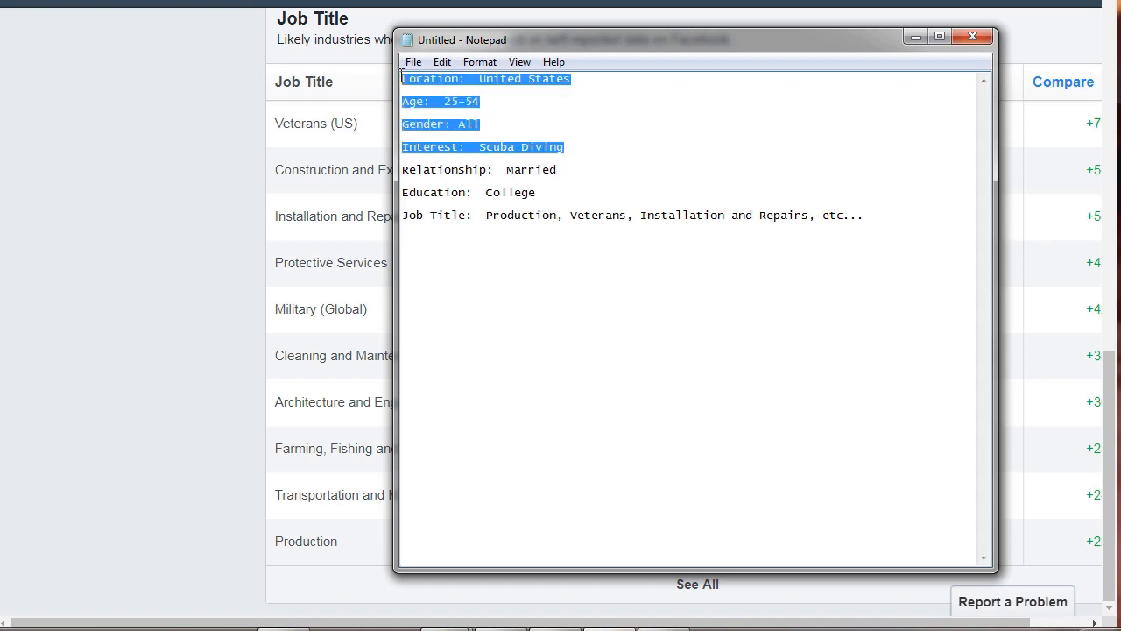
{"action": "left_click_drag", "start_coordinate": [573, 170], "coordinate": [402, 81]}
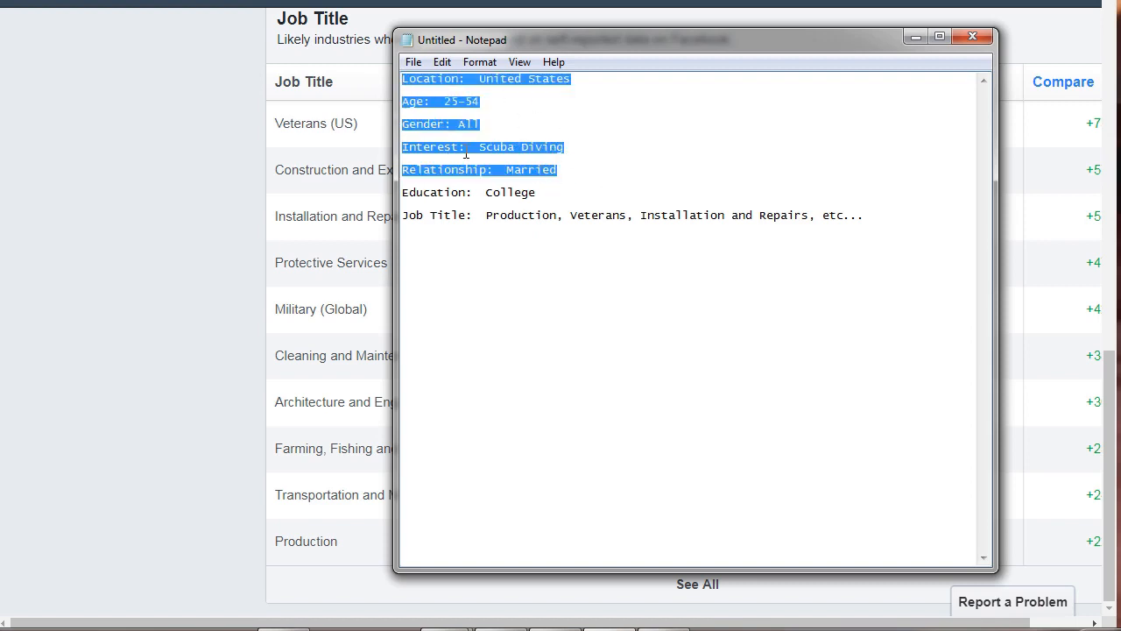
{"action": "left_click", "coordinate": [481, 173]}
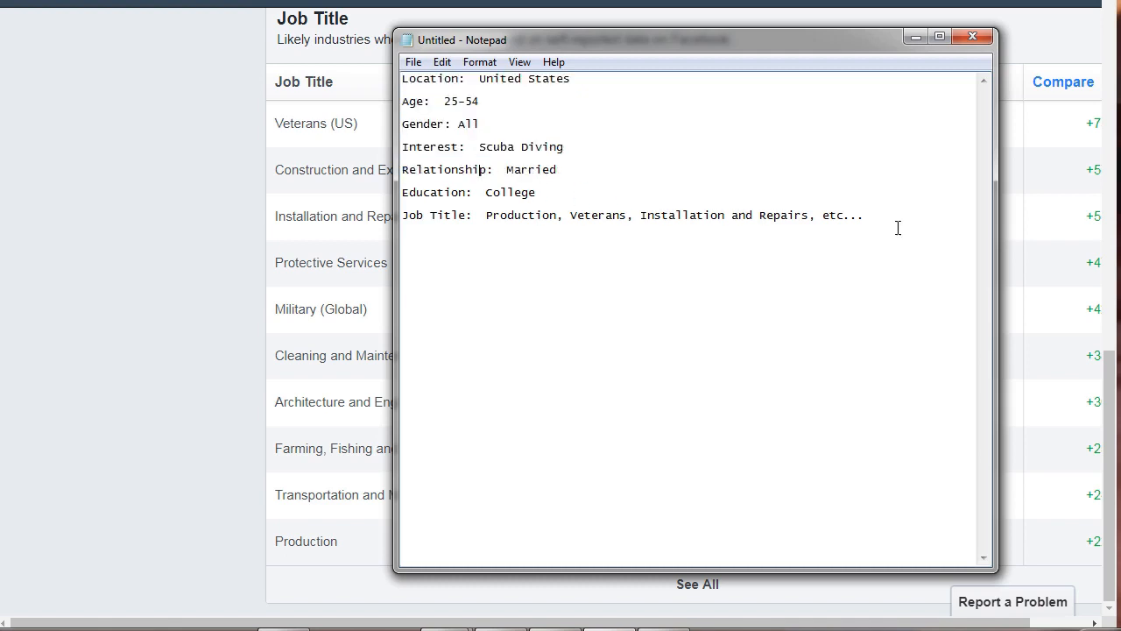
- Return to the audience page, show its Page Likes insights and dismiss the audience size notice
{"action": "left_click", "coordinate": [194, 261]}
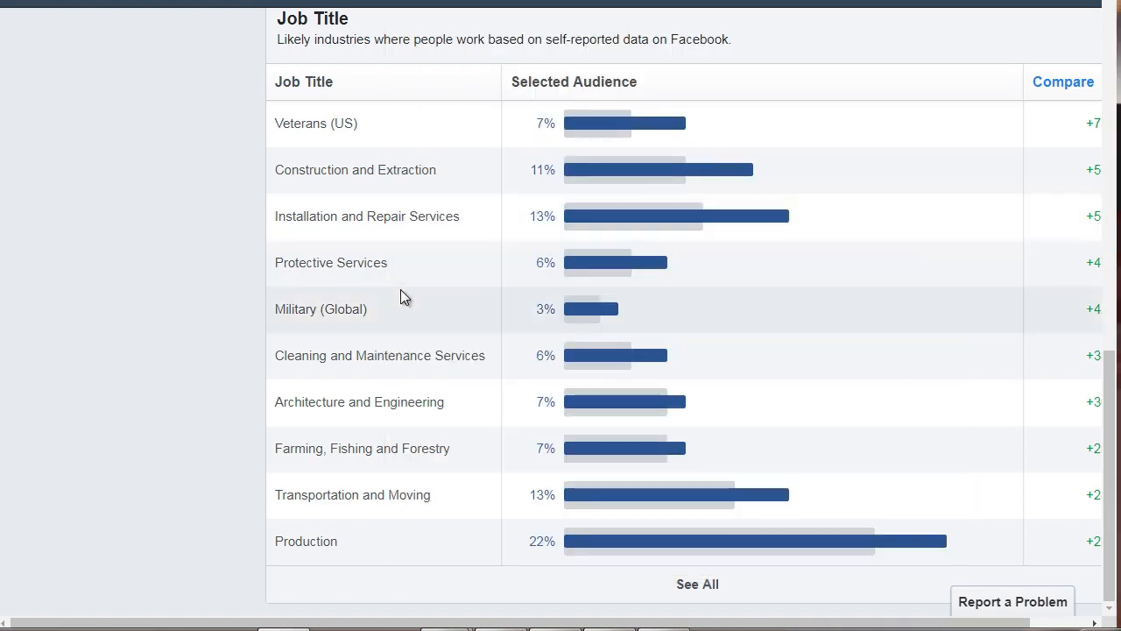
{"action": "scroll", "coordinate": [400, 289], "scroll_direction": "up", "scroll_amount": 6}
{"action": "scroll", "coordinate": [414, 287], "scroll_direction": "up", "scroll_amount": 5}
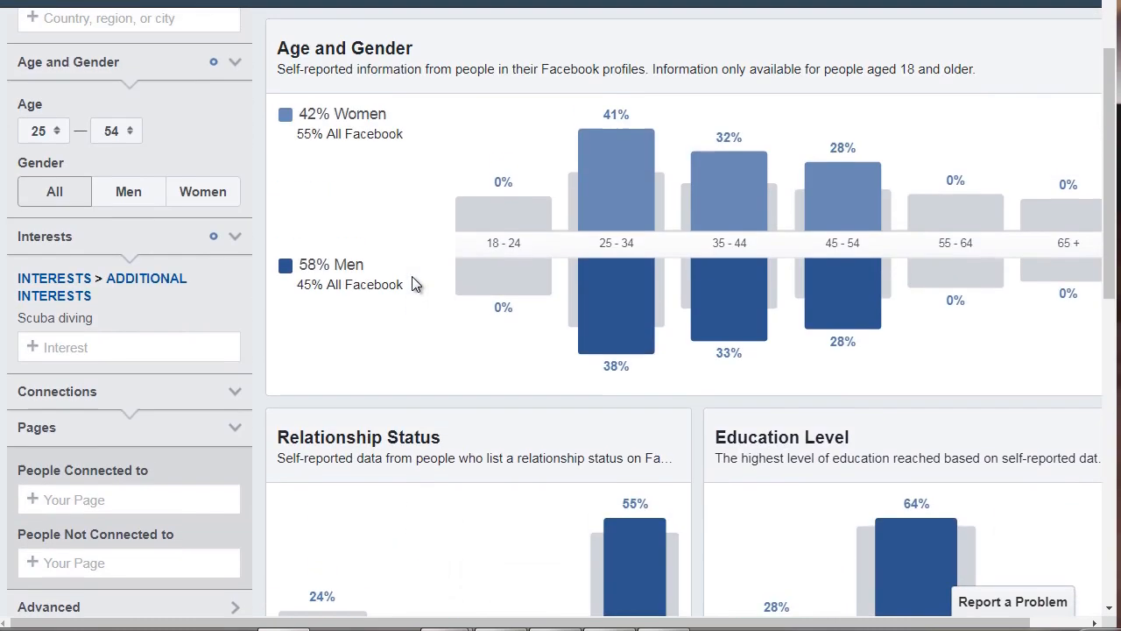
{"action": "scroll", "coordinate": [471, 235], "scroll_direction": "down", "scroll_amount": 1}
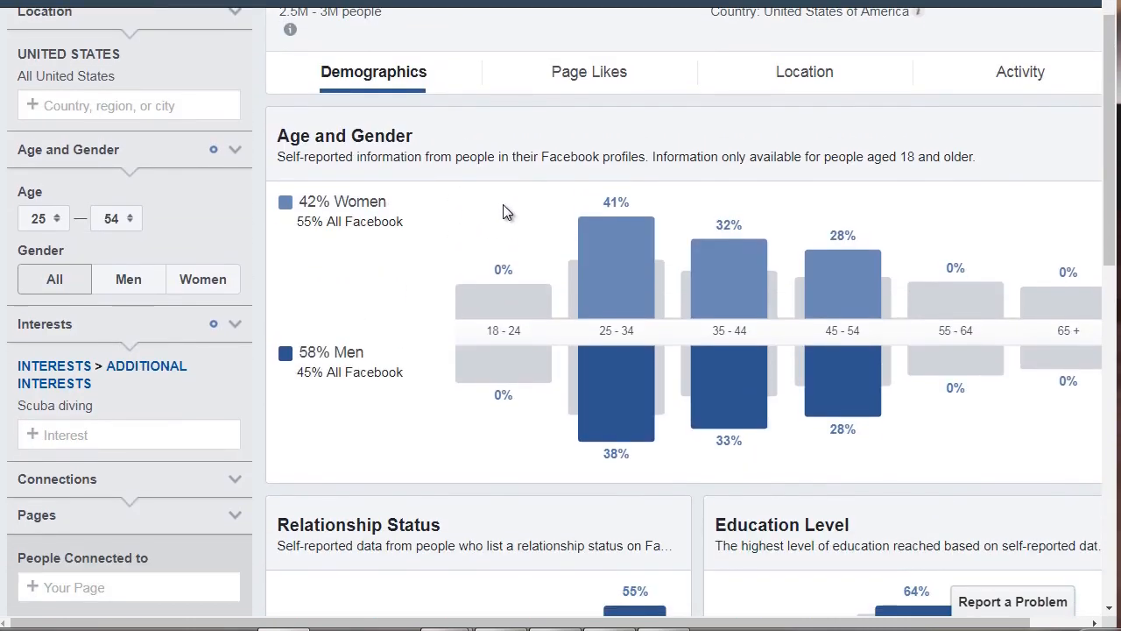
{"action": "left_click", "coordinate": [595, 89]}
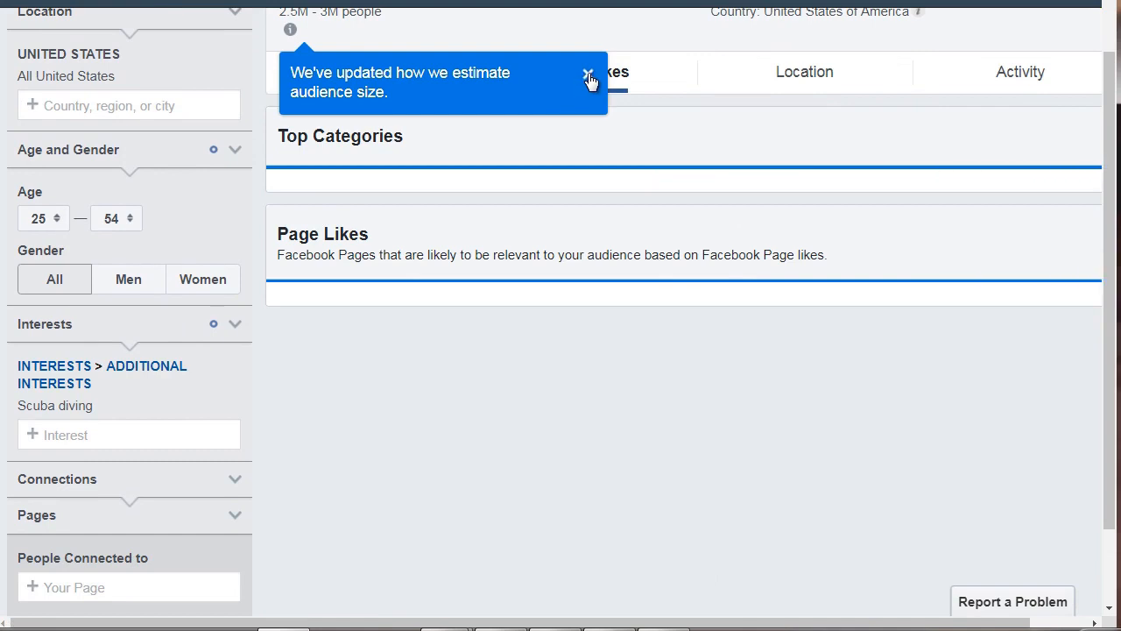
{"action": "left_click", "coordinate": [588, 75]}
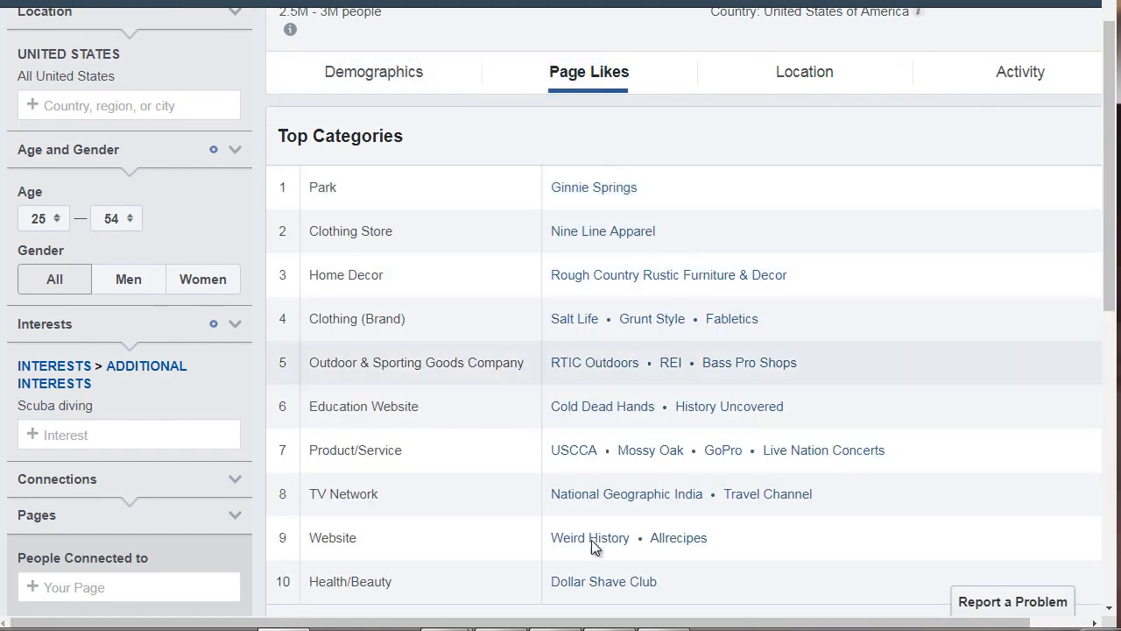
- Switch to Notepad and add the line "Clothing: Nine Line Apparel" below the job titles
{"action": "key", "text": "alt+Tab"}
{"action": "left_click_drag", "start_coordinate": [516, 38], "coordinate": [827, 24]}
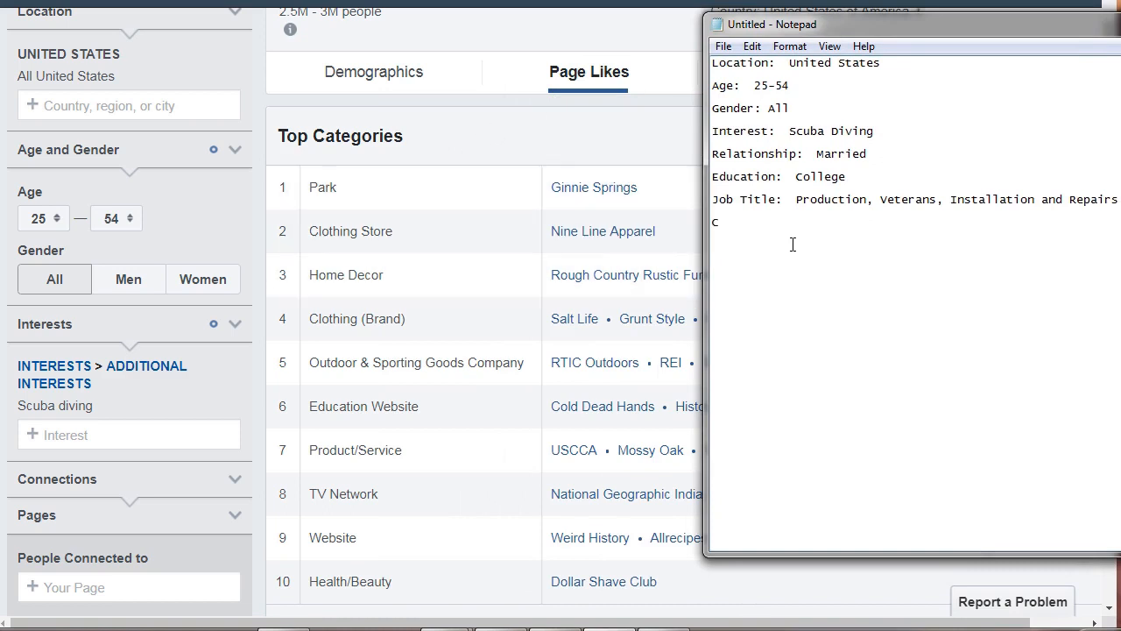
{"action": "type", "text": "lothing:  Nine Line Apparel"}
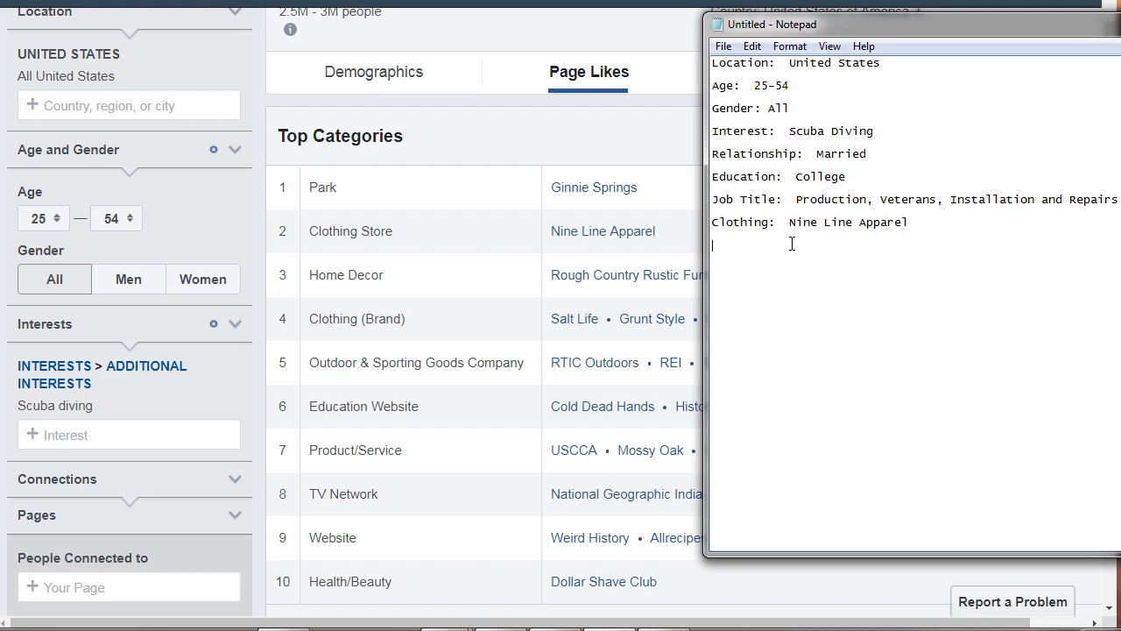
- Append "REI," to the Clothing line of the notes and add the line "Store: Bass Pro Shops" below it
{"action": "type", "text": ", REI,"}
{"action": "key", "text": "Return"}
{"action": "type", "text": "Bass"}
{"action": "key", "text": "BackSpace"}
{"action": "key", "text": "BackSpace"}
{"action": "type", "text": "ss Pro Shops"}
{"action": "key", "text": "Return"}
- Add the lines "Products / Services USCCA, Mossy Oak," and "Website: Dollar Shave Club," below the Store line
{"action": "type", "text": "Store:  Produc"}
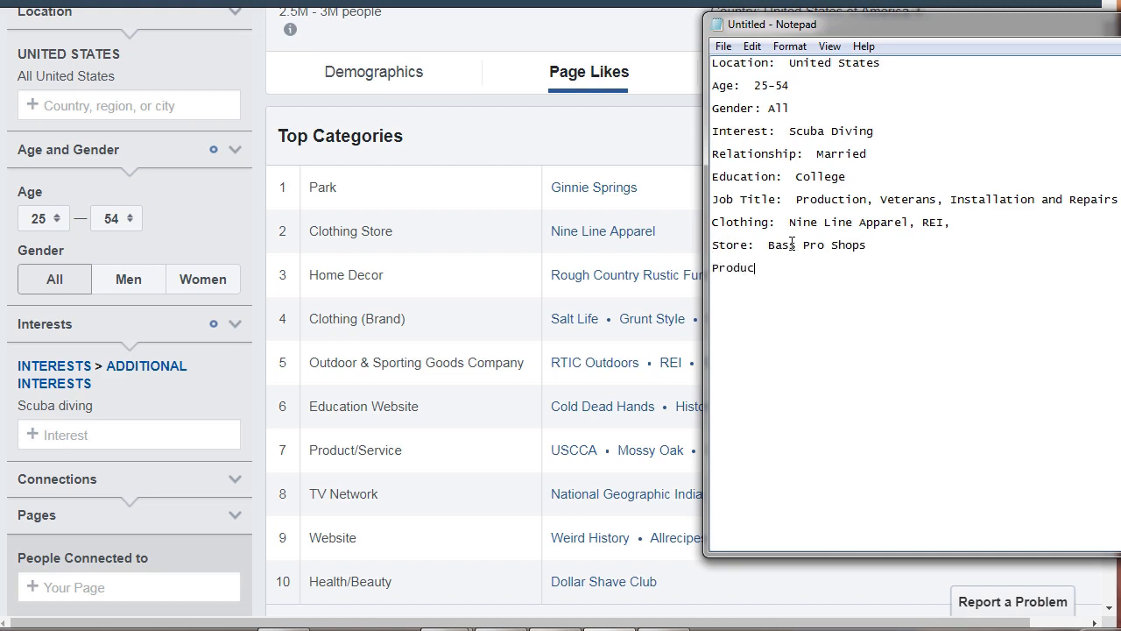
{"action": "type", "text": "ts / Services USCCA, Mossy Oak"}
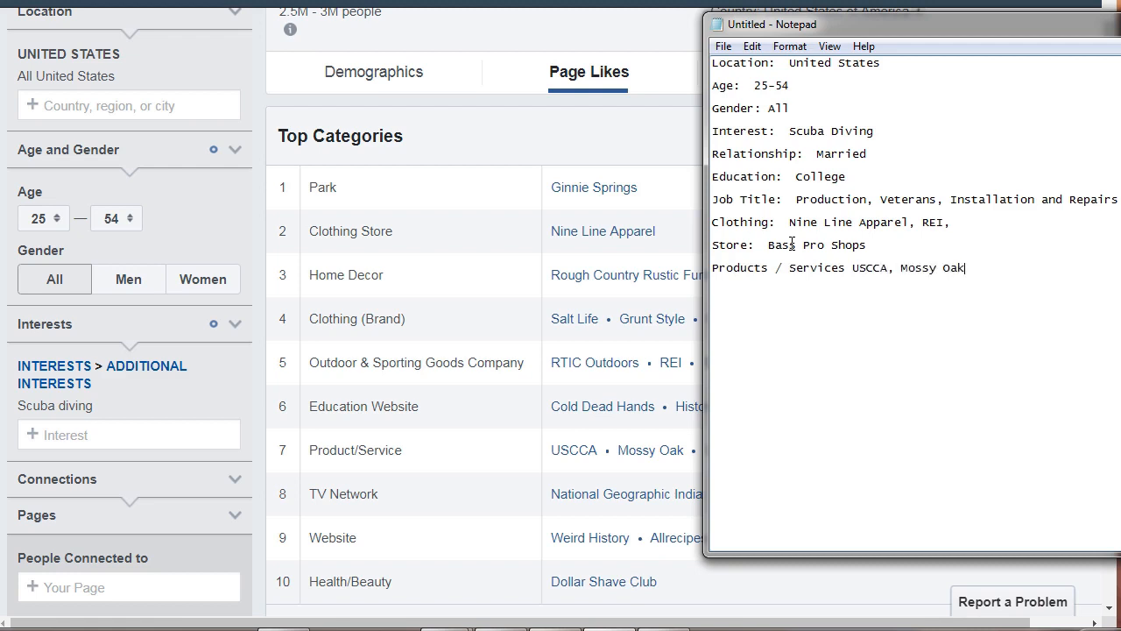
{"action": "type", "text": ","}
{"action": "key", "text": "Return"}
{"action": "type", "text": "Website:"}
{"action": "key", "text": "Return"}
{"action": "key", "text": "BackSpace"}
{"action": "type", "text": "Dollar Shave Club"}
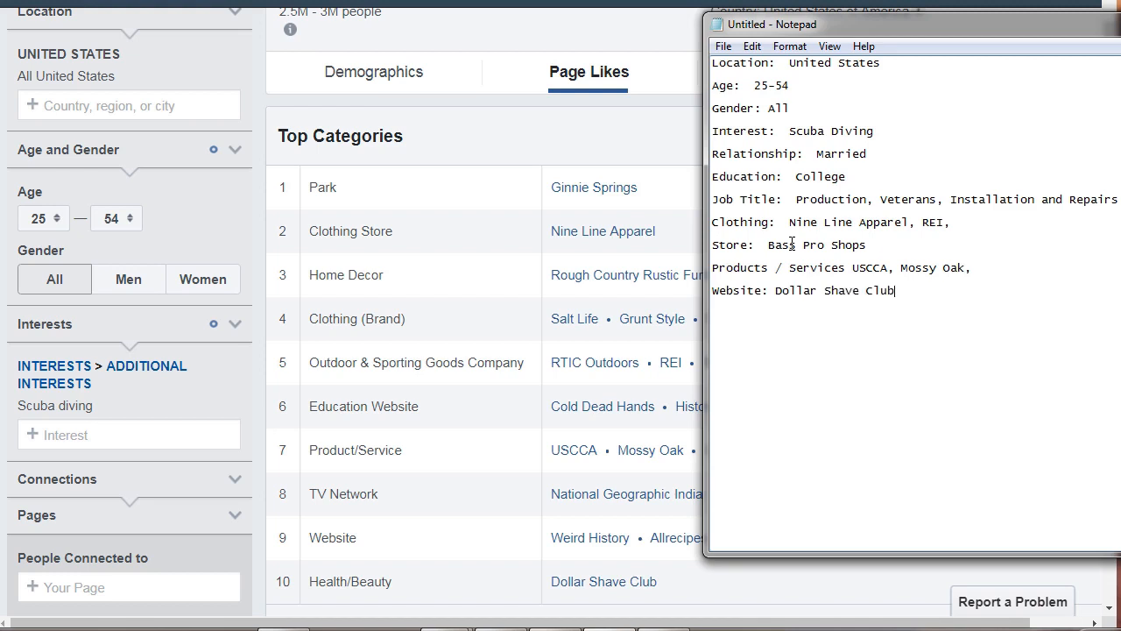
{"action": "type", "text": ","}
- Add the line "TV: National Geographic," below the Website line in the notes
{"action": "key", "text": "Return"}
{"action": "type", "text": "TV: National Georgrap"}
{"action": "key", "text": "BackSpace"}
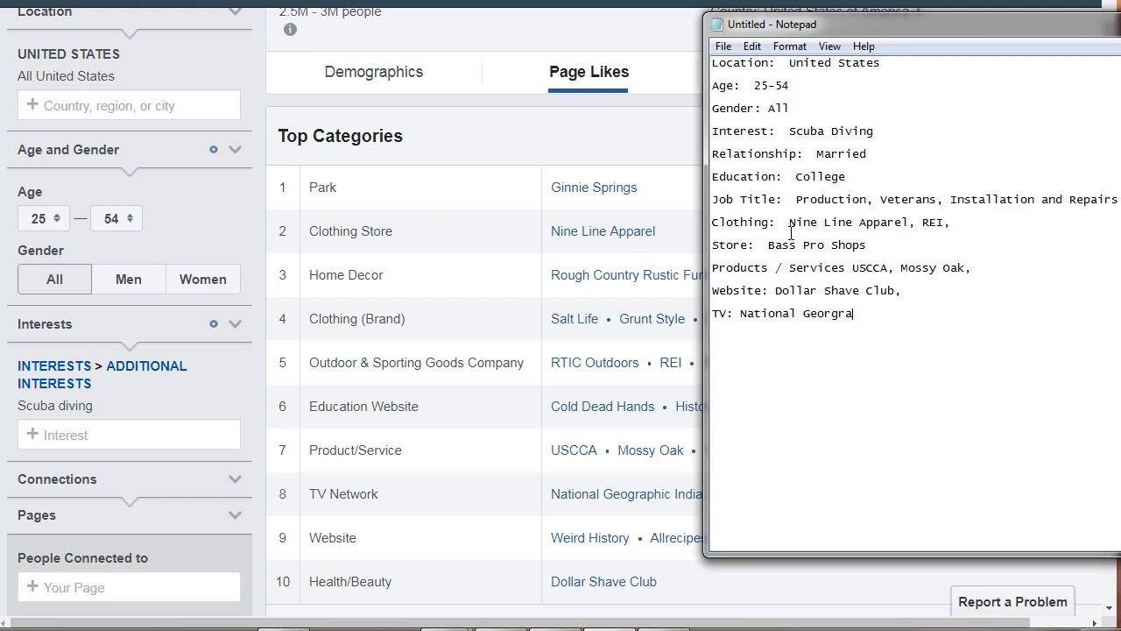
{"action": "key", "text": "BackSpace"}
{"action": "key", "text": "BackSpace"}
{"action": "key", "text": "BackSpace"}
{"action": "key", "text": "BackSpace"}
{"action": "type", "text": "graphic,"}
- Check the remaining top categories on the audience page and add "Allrecipes" on its own line in the Notepad notes
{"action": "left_click", "coordinate": [421, 343]}
{"action": "scroll", "coordinate": [422, 342], "scroll_direction": "down", "scroll_amount": 4}
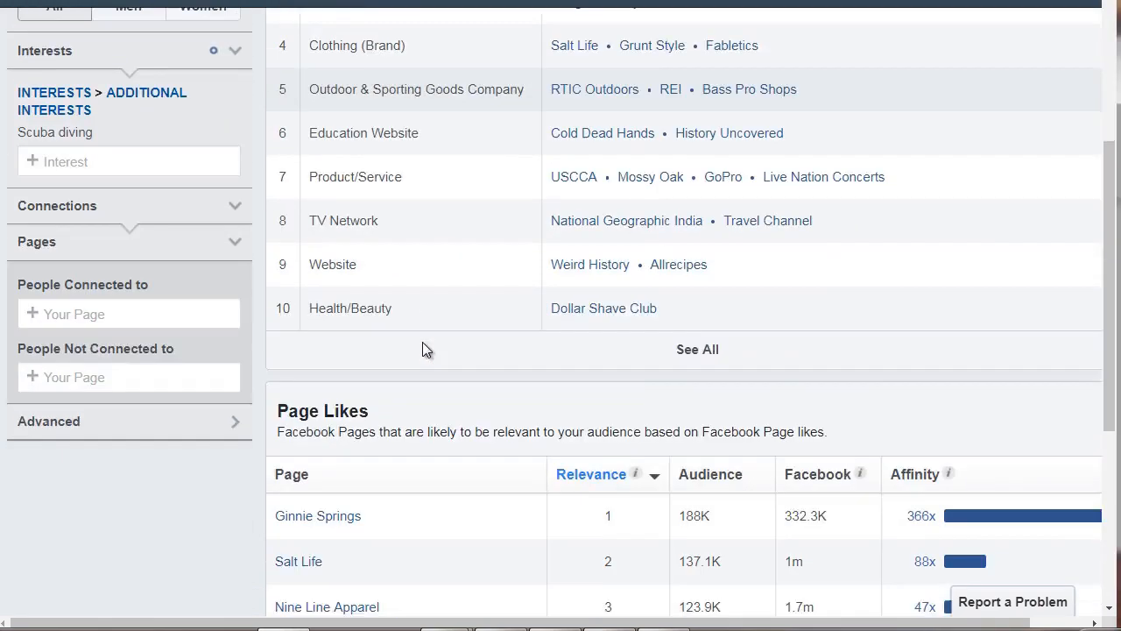
{"action": "scroll", "coordinate": [515, 342], "scroll_direction": "down", "scroll_amount": 1}
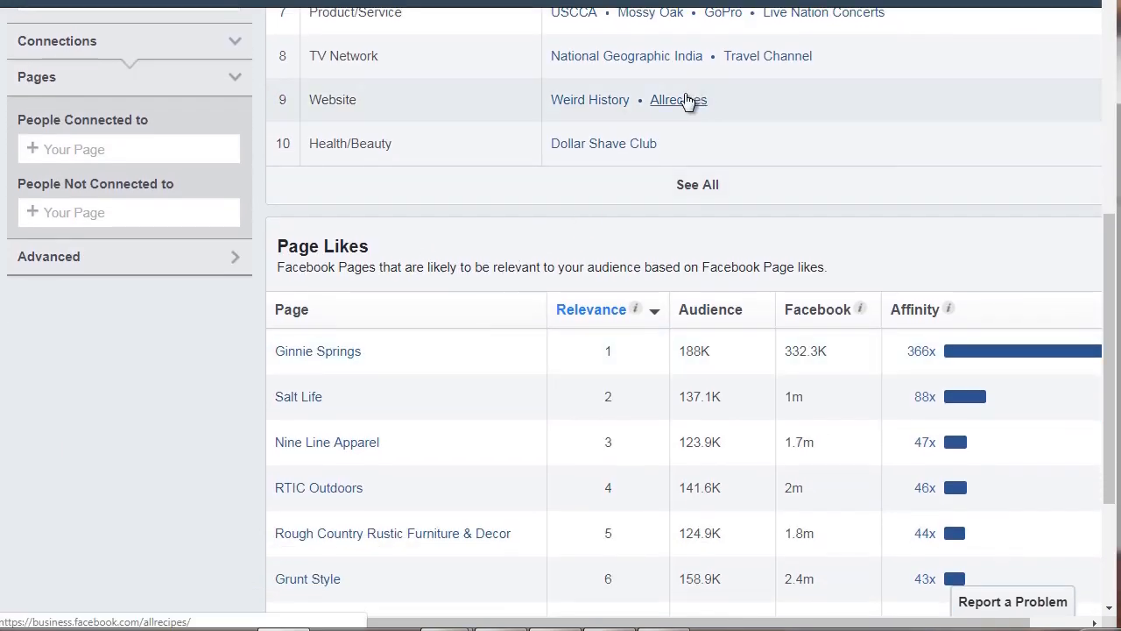
{"action": "key", "text": "alt+Tab"}
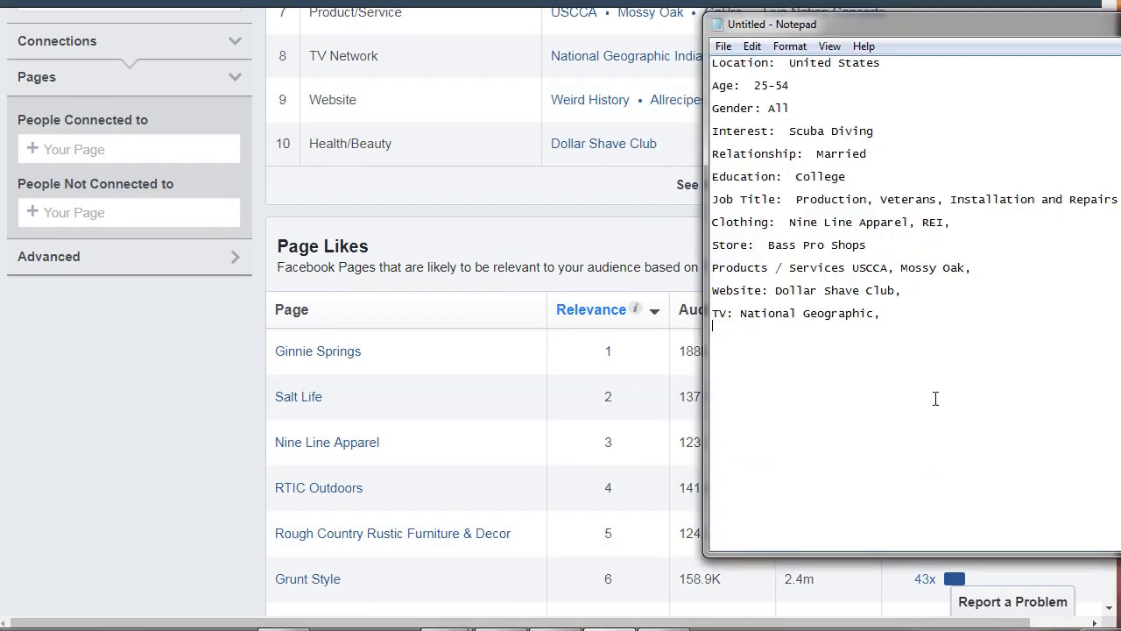
{"action": "key", "text": "Return"}
{"action": "type", "text": "Allrecipes"}
{"action": "key", "text": "Return"}
- Return to the audience page and review the Top Categories list and the Page Likes table beneath it
{"action": "left_click", "coordinate": [511, 224]}
{"action": "scroll", "coordinate": [509, 225], "scroll_direction": "up", "scroll_amount": 2}
{"action": "scroll", "coordinate": [509, 225], "scroll_direction": "up", "scroll_amount": 3}
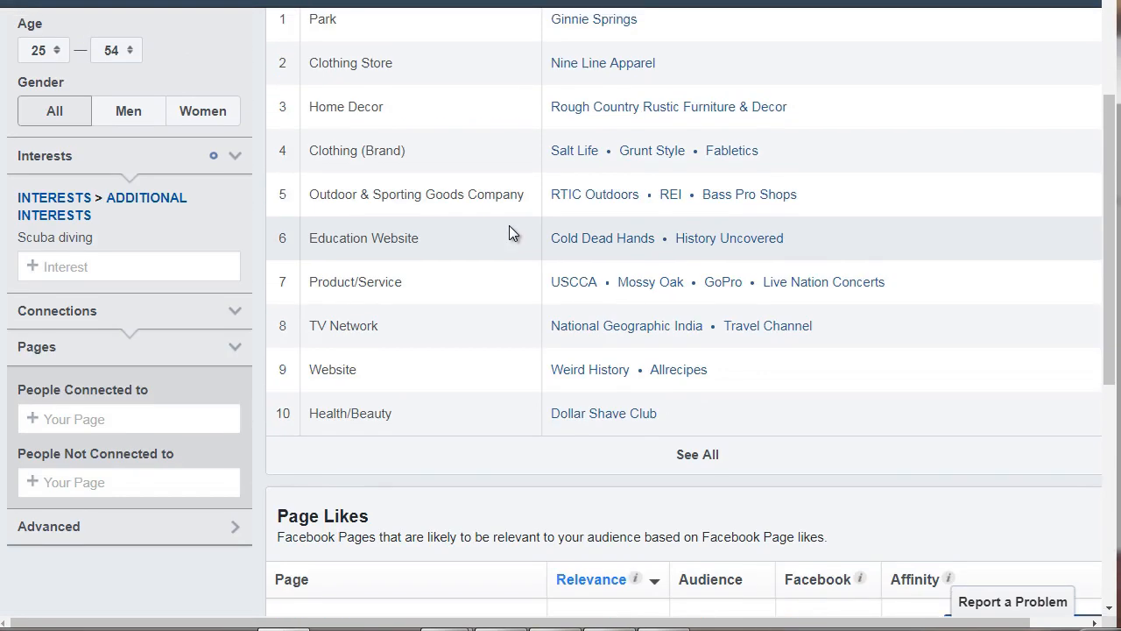
{"action": "scroll", "coordinate": [516, 300], "scroll_direction": "down", "scroll_amount": 2}
{"action": "scroll", "coordinate": [515, 299], "scroll_direction": "down", "scroll_amount": 2}
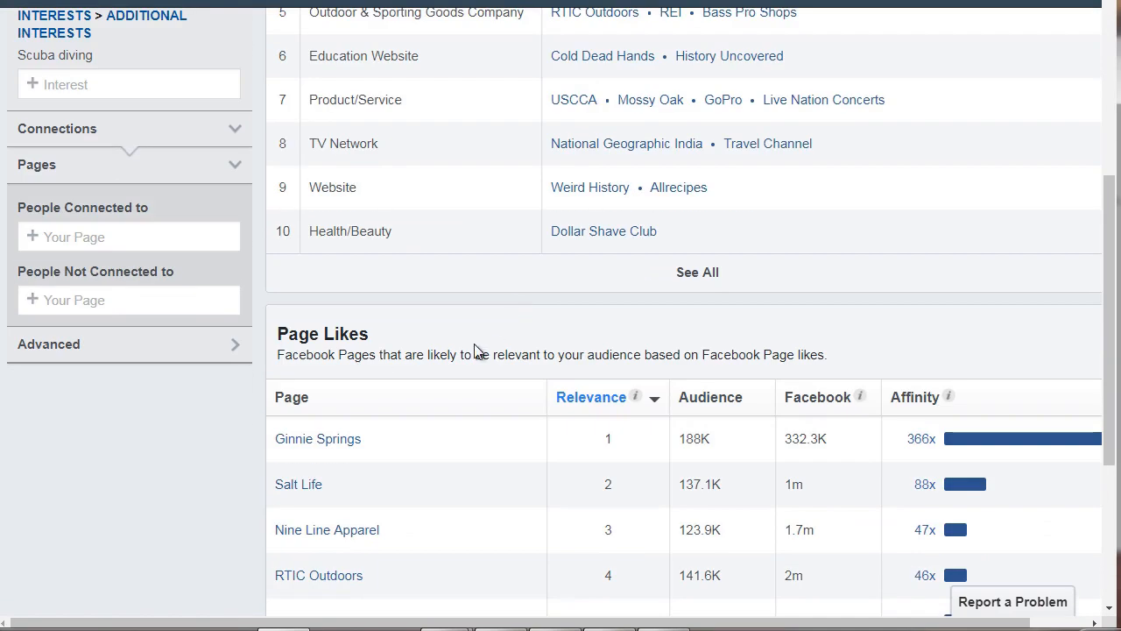
{"action": "scroll", "coordinate": [436, 438], "scroll_direction": "up", "scroll_amount": 3}
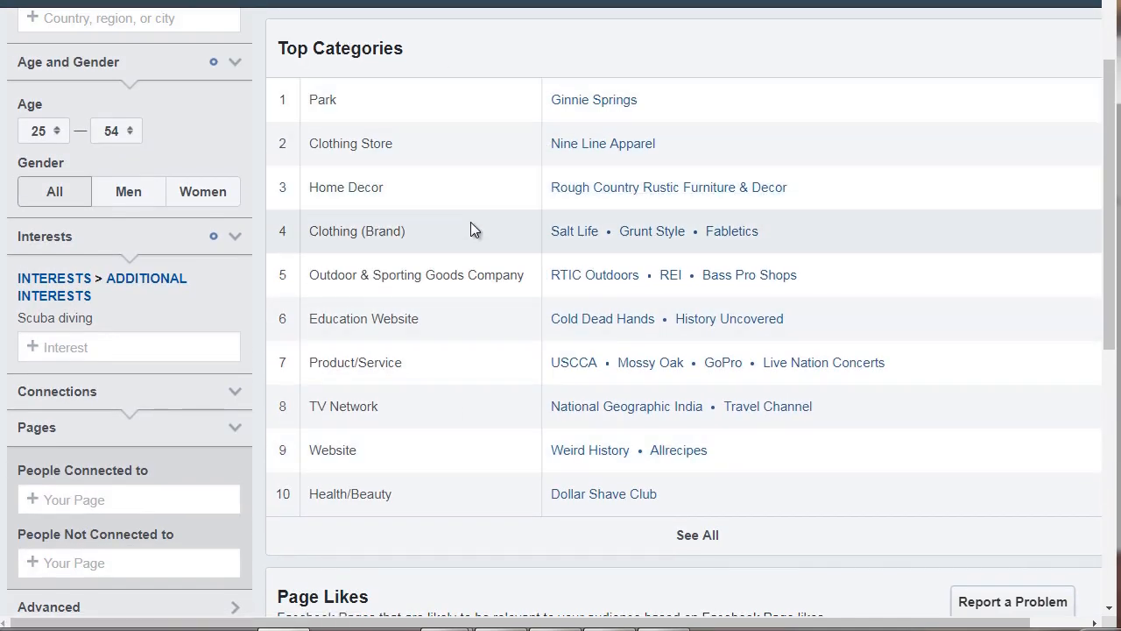
{"action": "scroll", "coordinate": [470, 228], "scroll_direction": "down", "scroll_amount": 6}
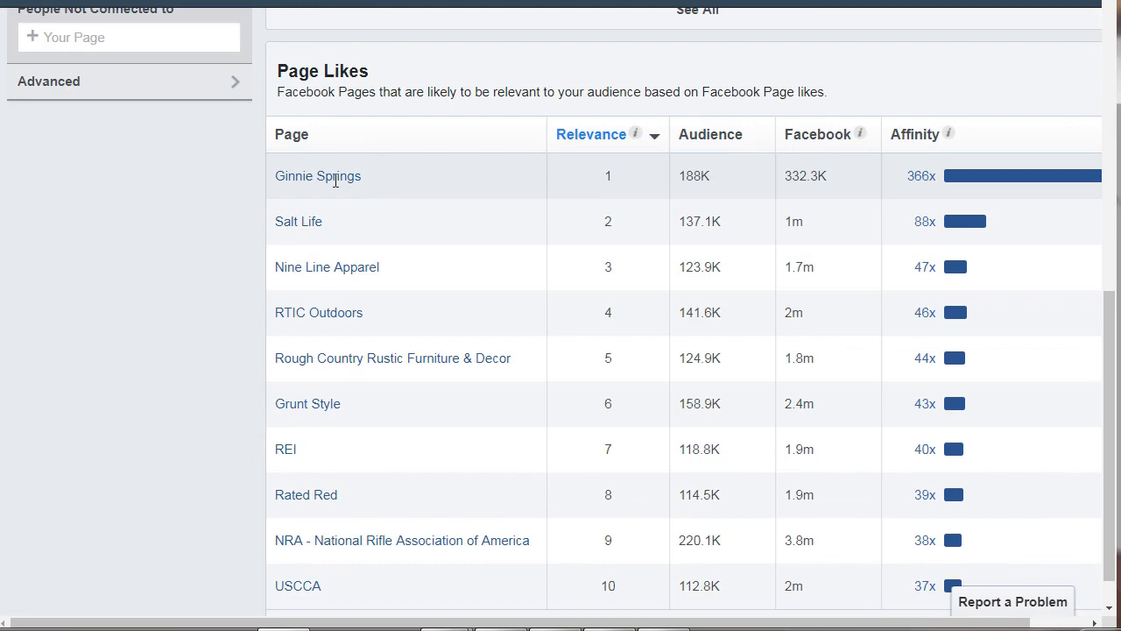
- Switch to Notepad and add a "Page Likes:" heading followed by the lines "Ginnie Springs", "Salt Life" and "Nine Line Apparel"
{"action": "left_click", "coordinate": [599, 621]}
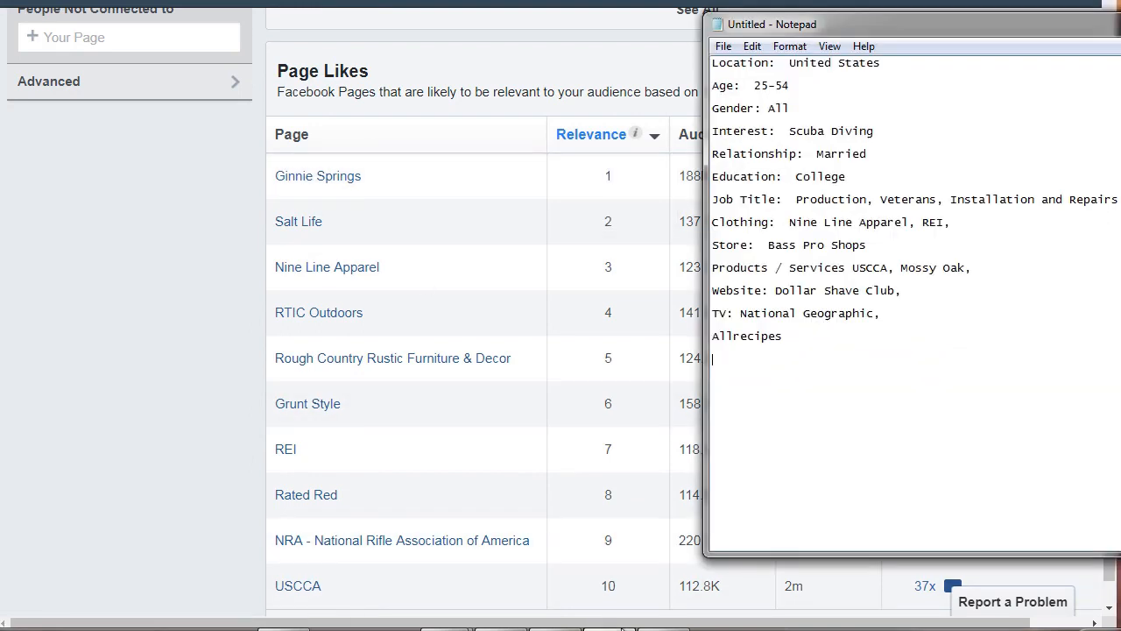
{"action": "type", "text": "Page Likes:  "}
{"action": "type", "text": "Ginnie Sprin"}
{"action": "type", "text": "gs"}
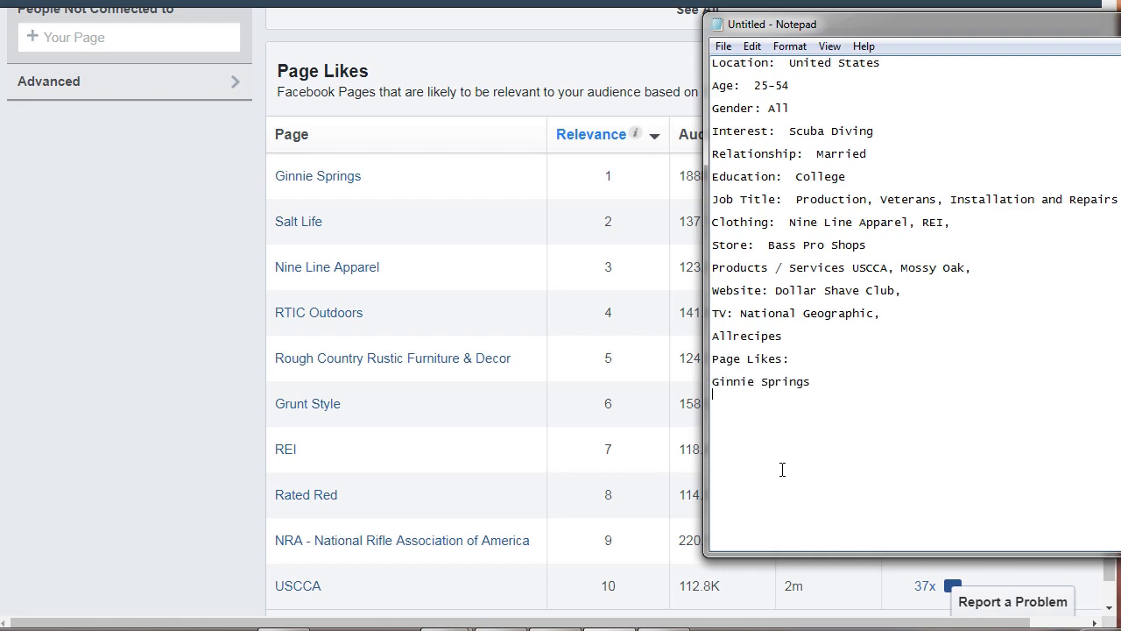
{"action": "key", "text": "Return"}
{"action": "type", "text": "Salt Life"}
{"action": "key", "text": "Return"}
{"action": "type", "text": "Nine Line Apparel"}
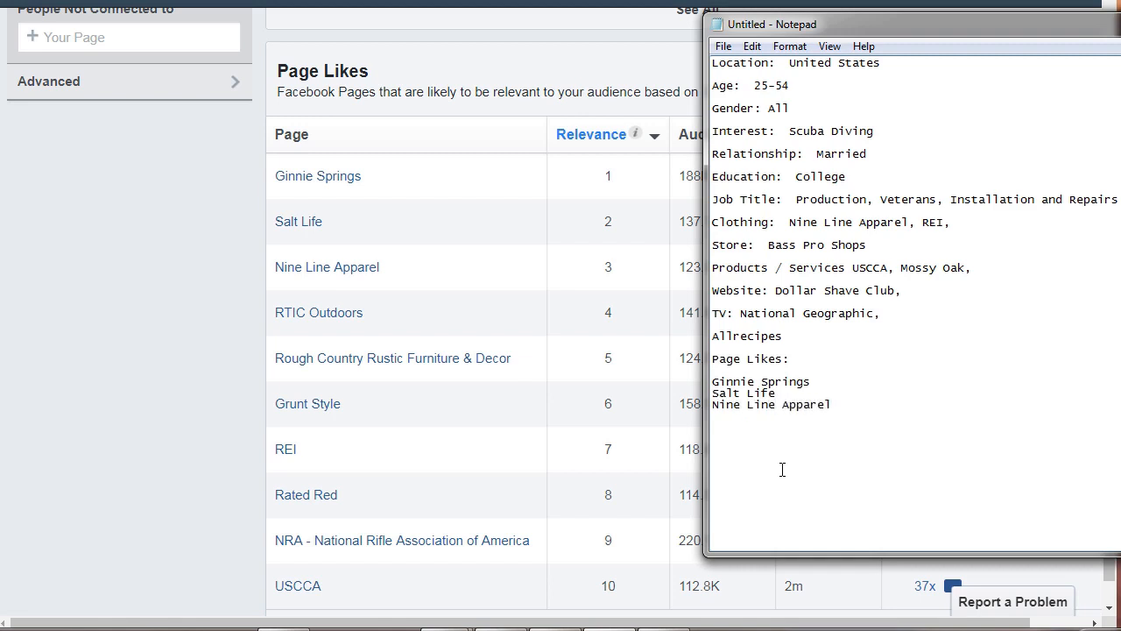
- Return to the audience page, read the explanation of the Affinity column and examine the affinity of the listed pages
{"action": "left_click", "coordinate": [468, 83]}
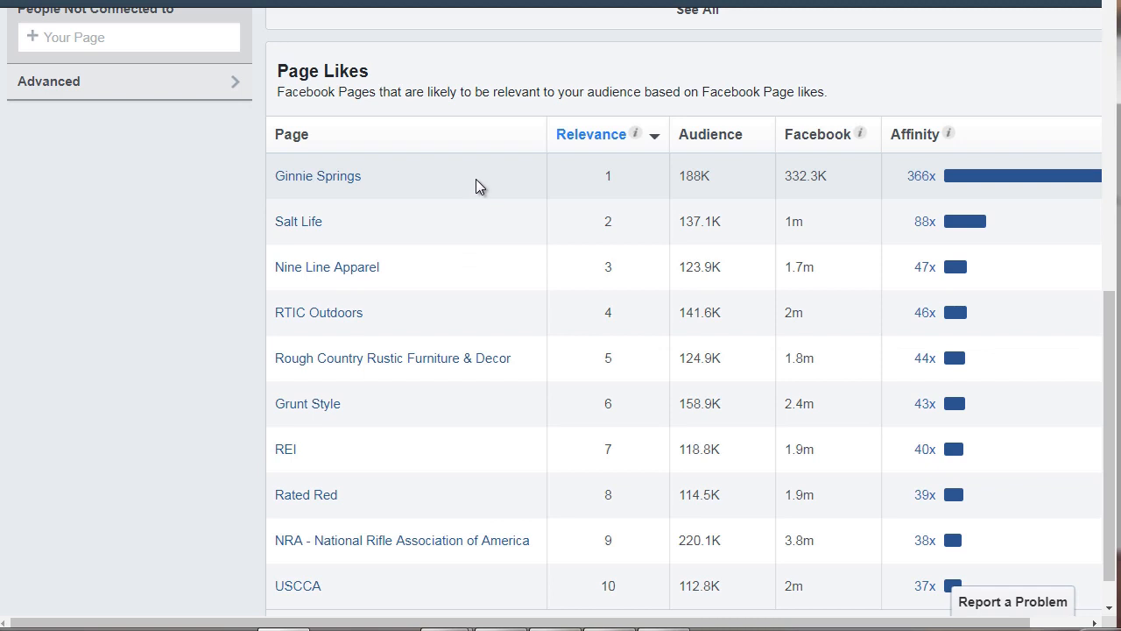
{"action": "mouse_move", "coordinate": [952, 133]}
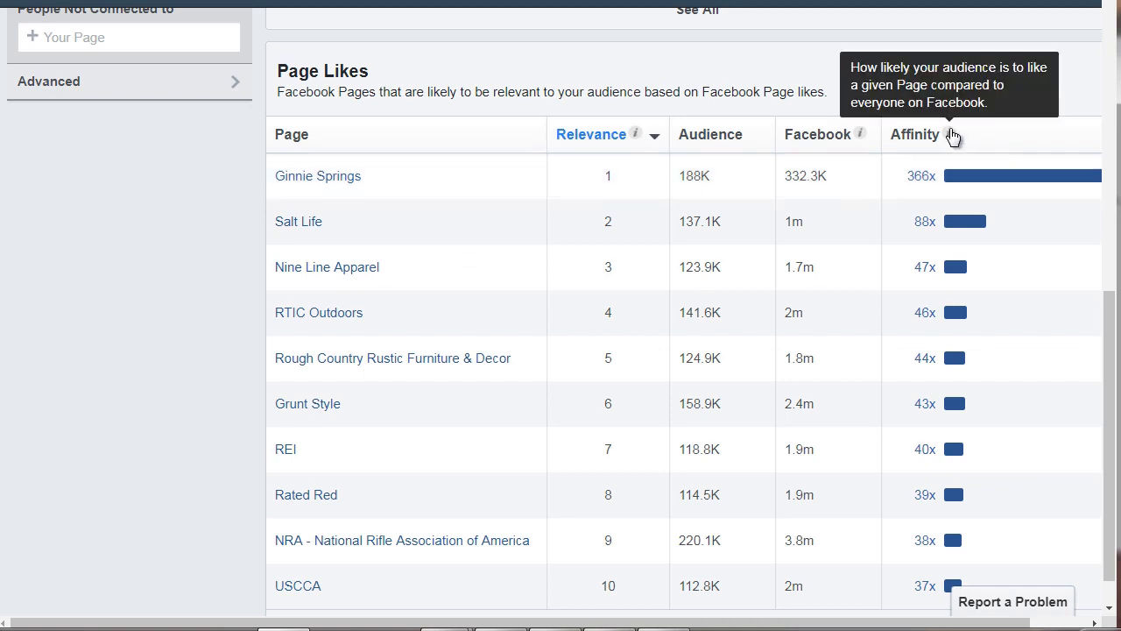
{"action": "mouse_move", "coordinate": [946, 176]}
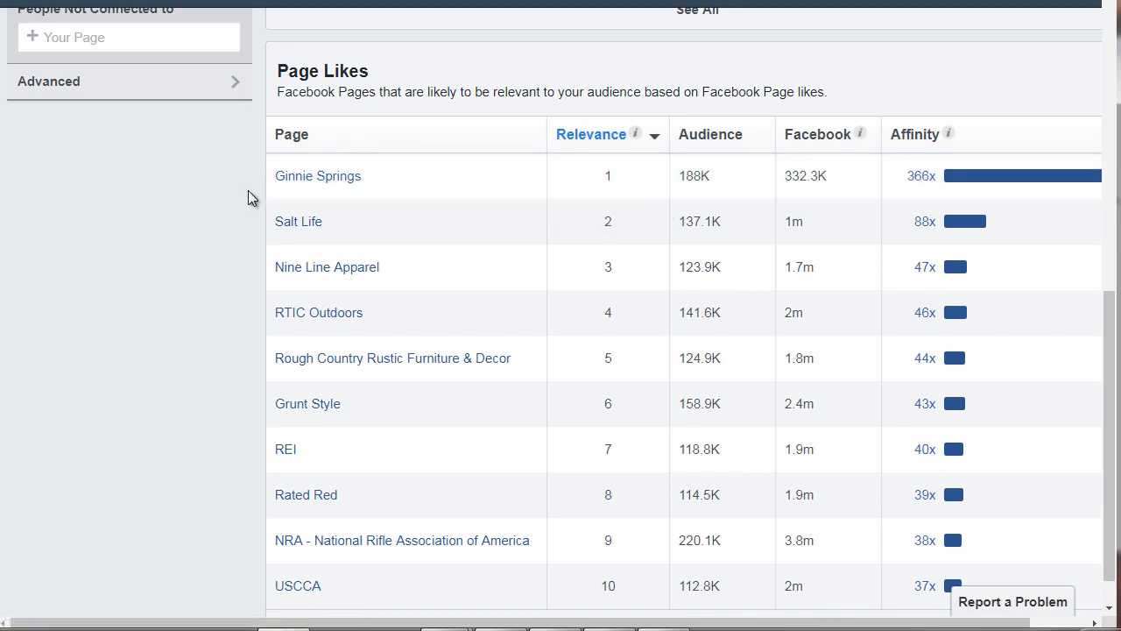
{"action": "scroll", "coordinate": [238, 232], "scroll_direction": "down", "scroll_amount": 1}
{"action": "scroll", "coordinate": [248, 226], "scroll_direction": "up", "scroll_amount": 4}
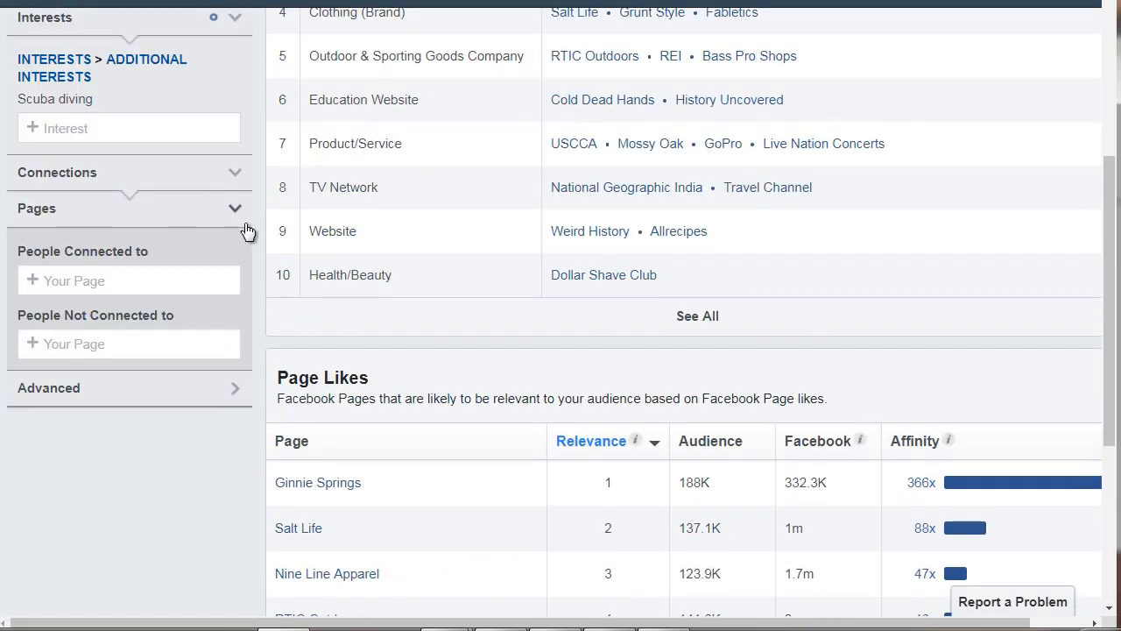
{"action": "scroll", "coordinate": [342, 306], "scroll_direction": "down", "scroll_amount": 2}
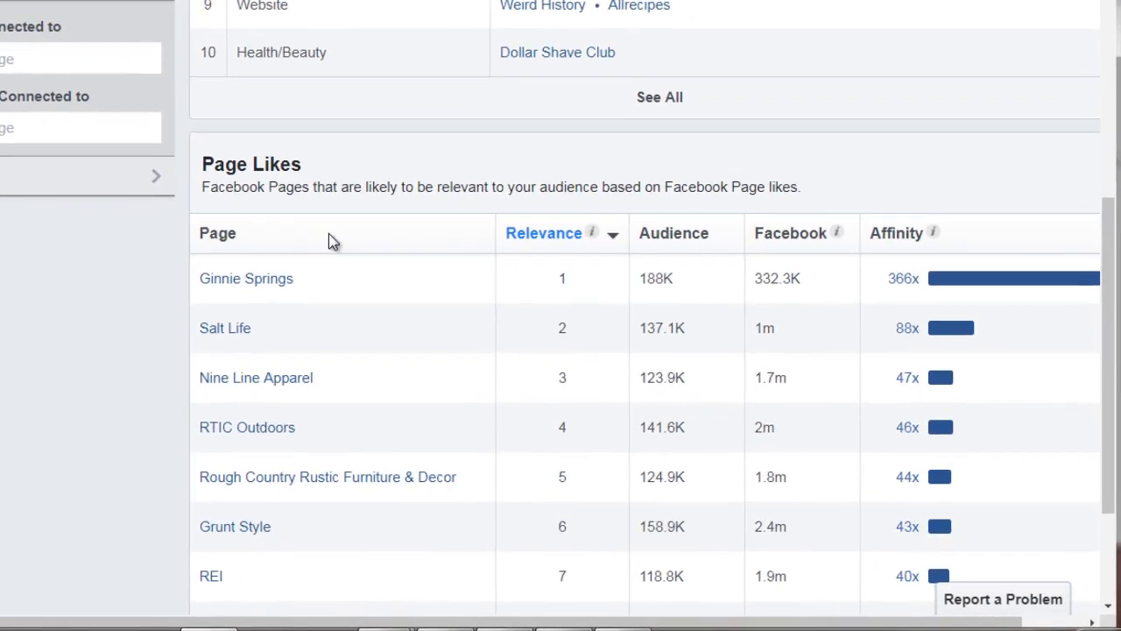
{"action": "scroll", "coordinate": [440, 408], "scroll_direction": "up", "scroll_amount": 8}
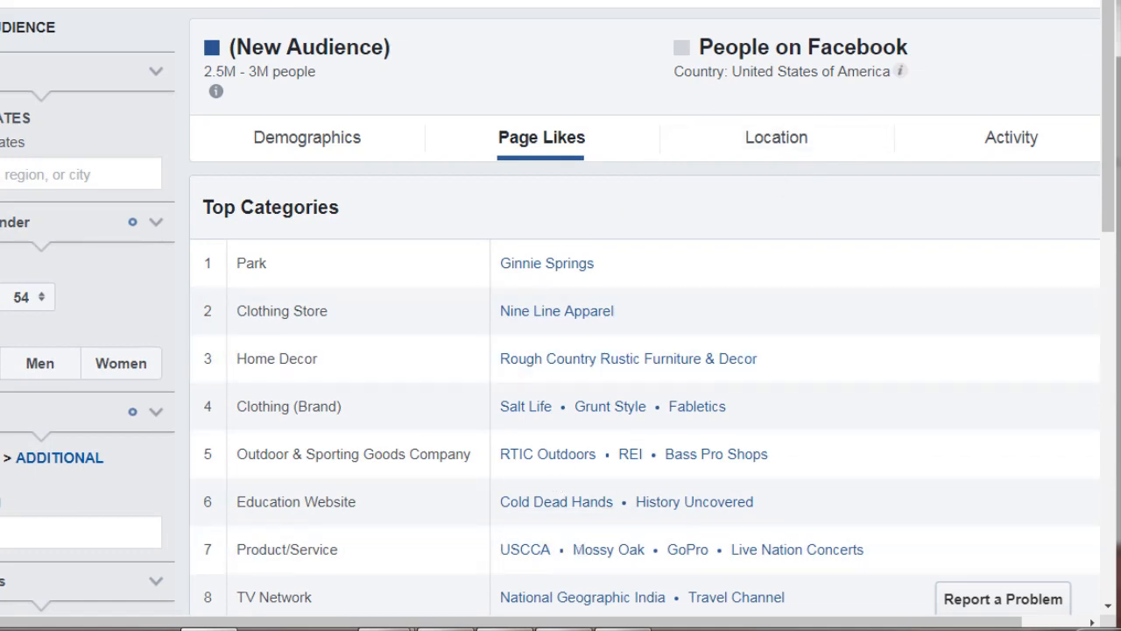
- Switch to Notepad and add the line "Specific Location: Flordia, Hawaii" below the page likes
{"action": "left_click", "coordinate": [564, 629]}
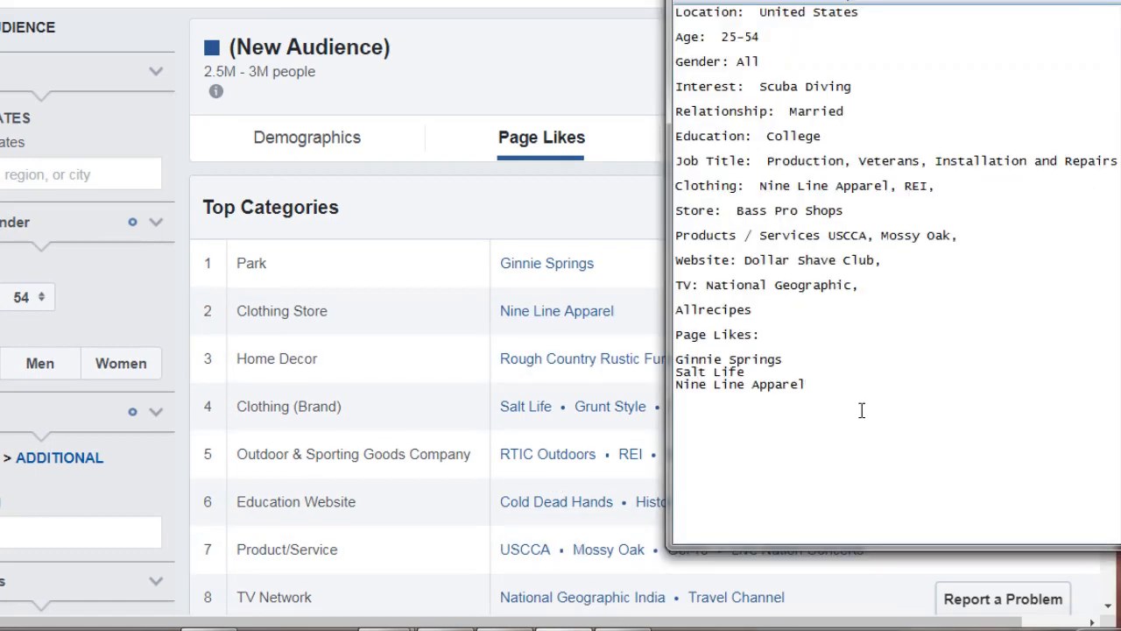
{"action": "key", "text": "Return"}
{"action": "key", "text": "Return"}
{"action": "key", "text": "Return"}
{"action": "type", "text": "Specific Location:  "}
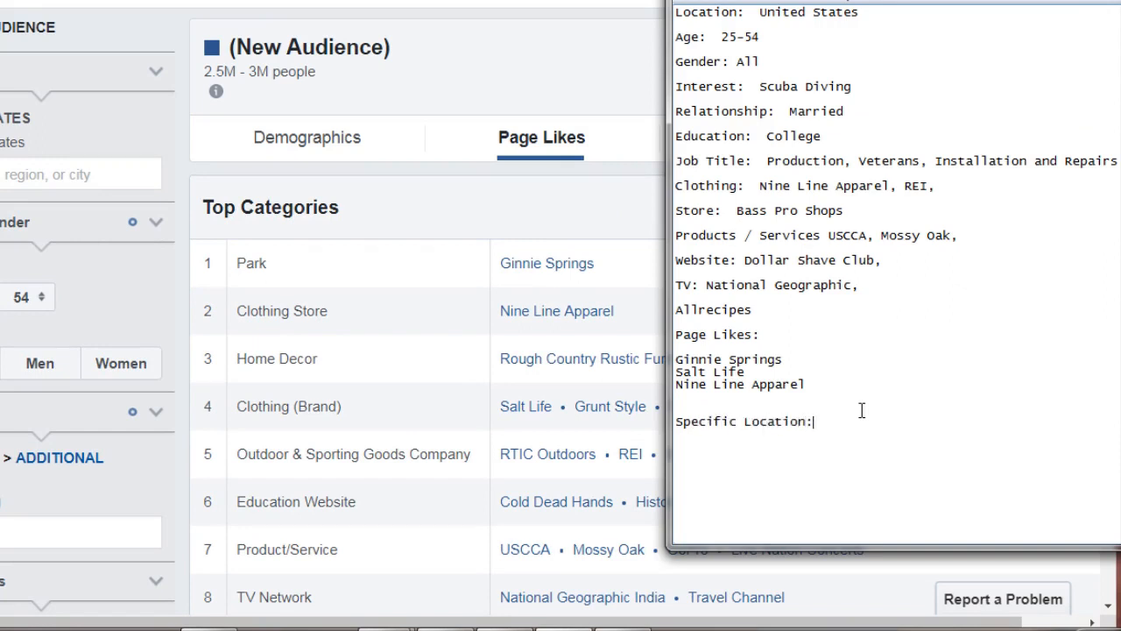
{"action": "type", "text": "Flordia, Hawaii"}
{"action": "key", "text": "Return"}
{"action": "key", "text": "Return"}
- Check the device users in the audience's Activity insights and add "Devices: Mobile devices, IOS, android, etc" to the Notepad notes
{"action": "left_click", "coordinate": [536, 85]}
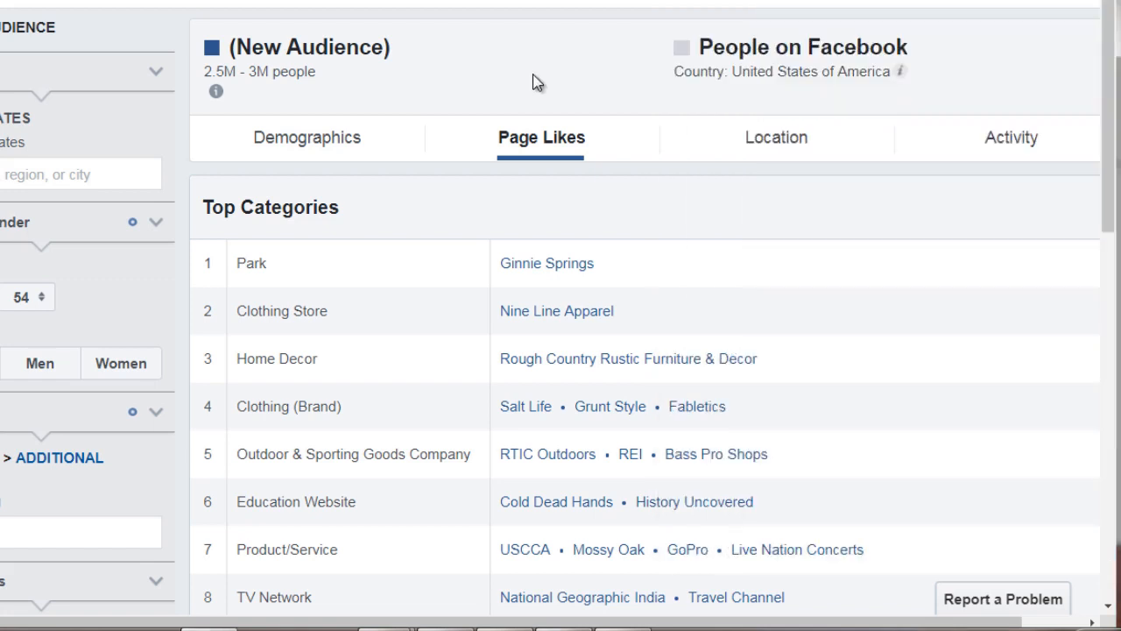
{"action": "left_click", "coordinate": [962, 156]}
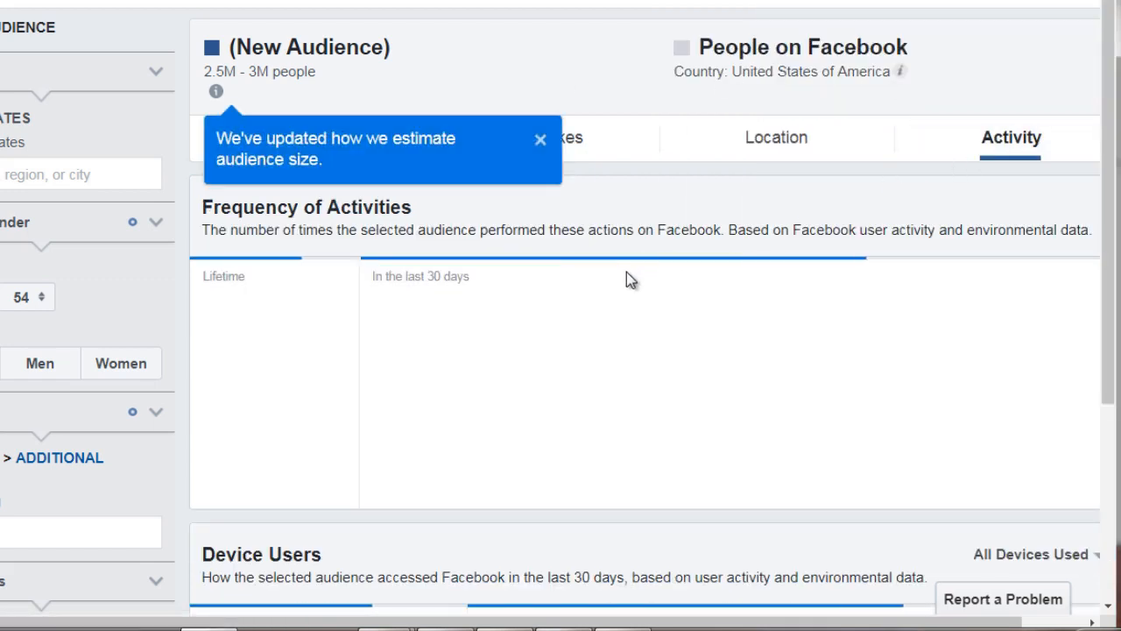
{"action": "scroll", "coordinate": [627, 277], "scroll_direction": "down", "scroll_amount": 2}
{"action": "scroll", "coordinate": [626, 272], "scroll_direction": "down", "scroll_amount": 1}
{"action": "key", "text": "alt+Tab"}
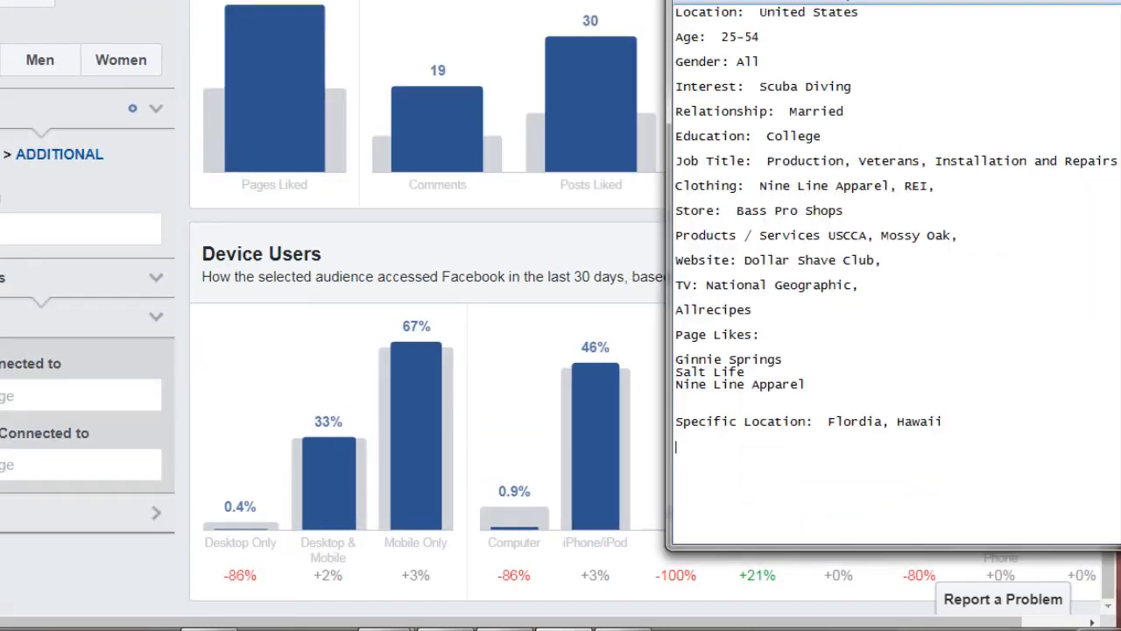
{"action": "key", "text": "Return"}
{"action": "type", "text": "D"}
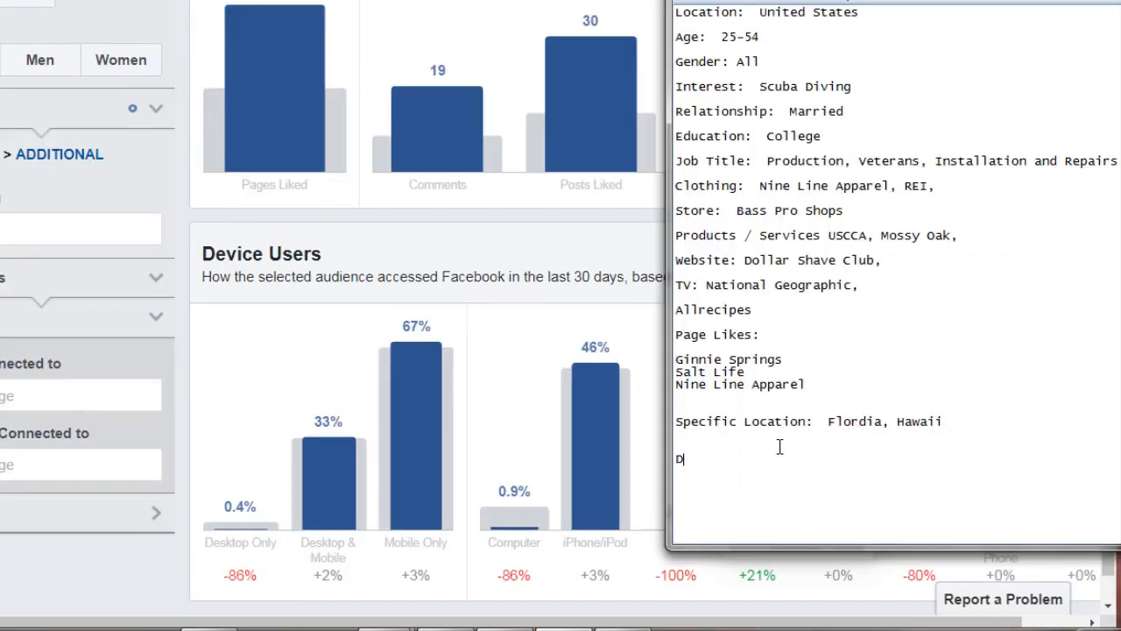
{"action": "type", "text": "evices:  Mobile devices, "}
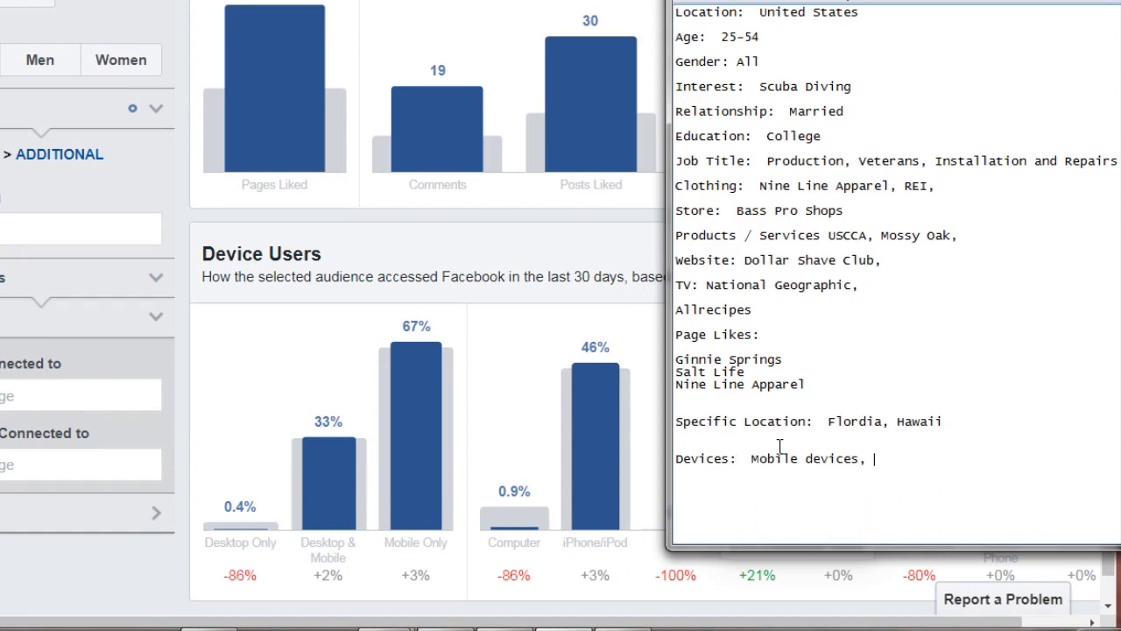
{"action": "type", "text": "IOS, android, etc"}
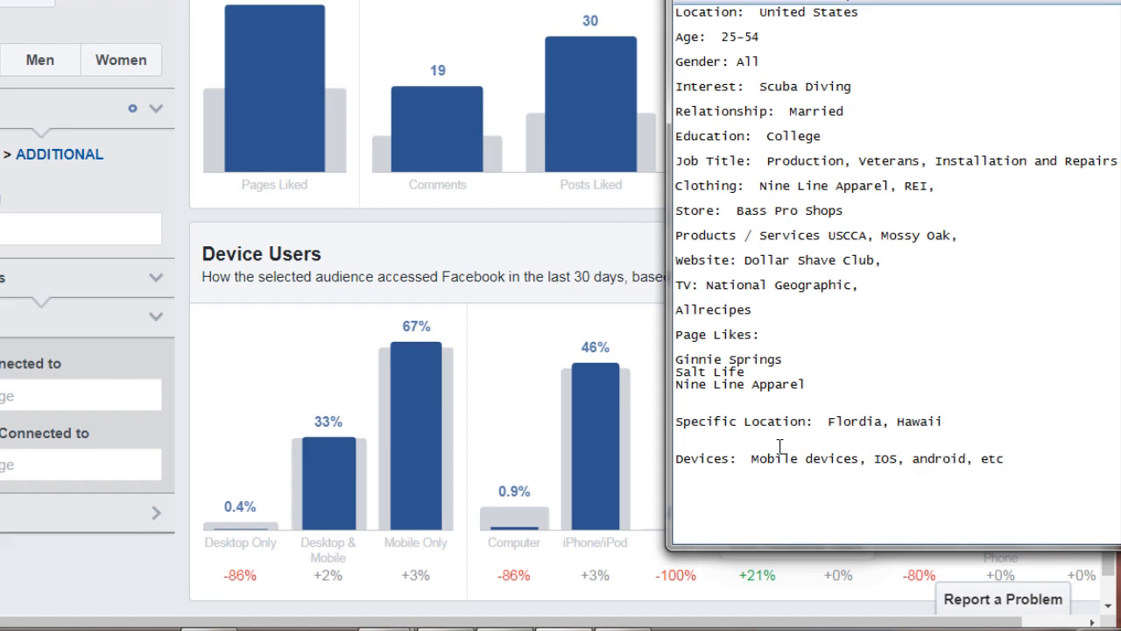
- Remove the surplus blank lines above the Devices and Specific Location lines, and move the Notepad window aside
{"action": "left_click", "coordinate": [760, 445]}
{"action": "key", "text": "BackSpace"}
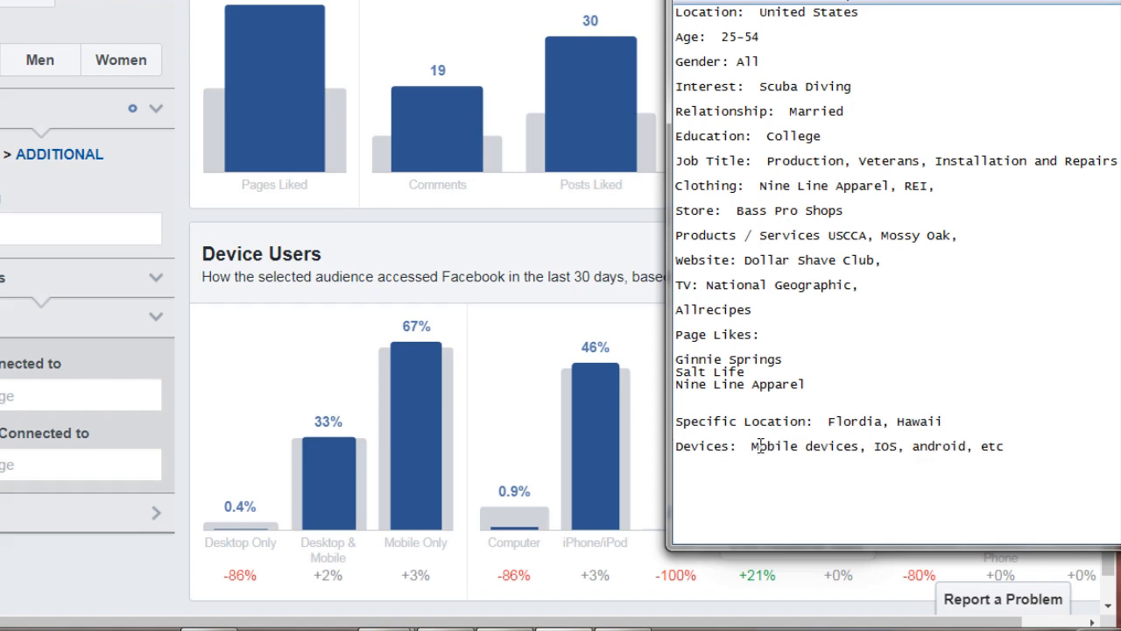
{"action": "key", "text": "Up"}
{"action": "key", "text": "Up"}
{"action": "key", "text": "Return"}
{"action": "key", "text": "BackSpace"}
{"action": "key", "text": "BackSpace"}
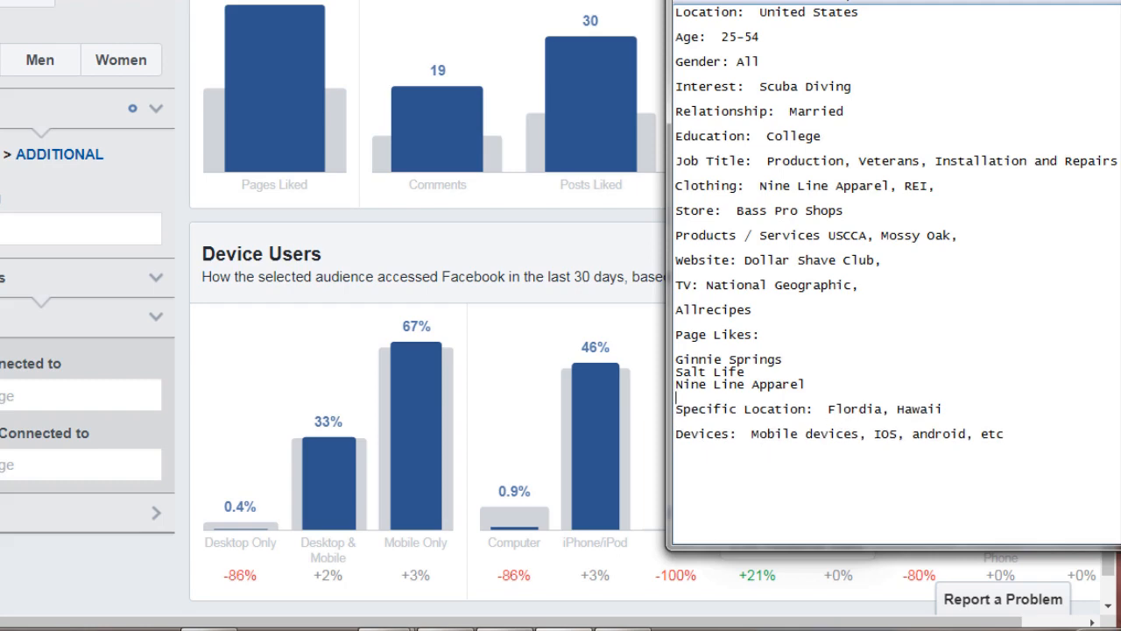
{"action": "left_click_drag", "start_coordinate": [963, 1], "coordinate": [603, 28]}
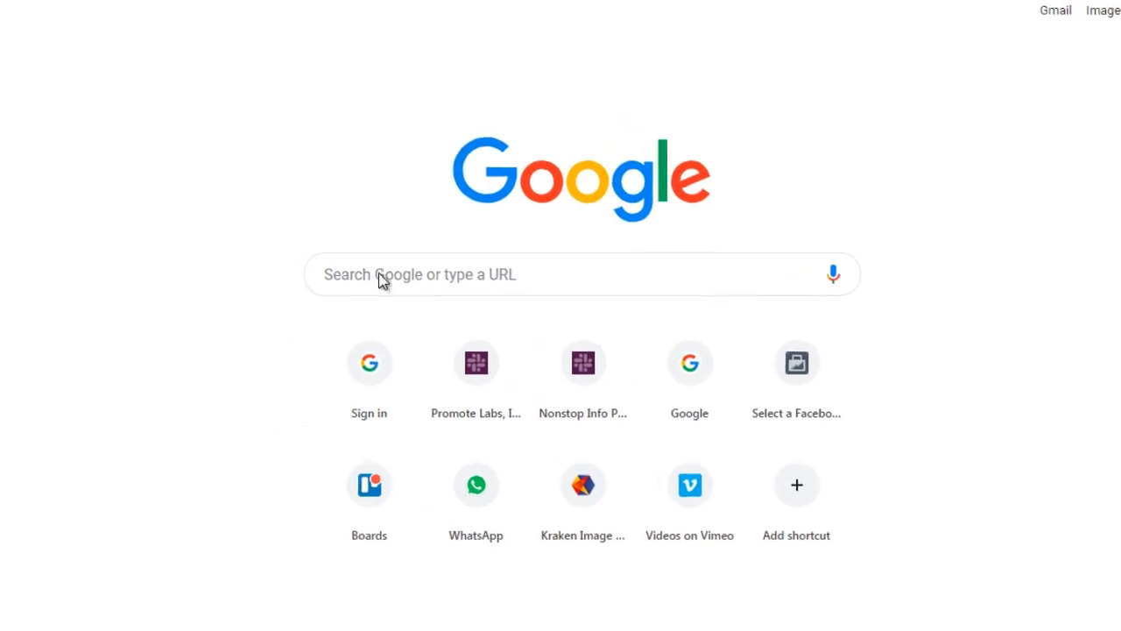
- Search Google for "food magazine" and bring up the suggested related searches
{"action": "left_click", "coordinate": [298, 229]}
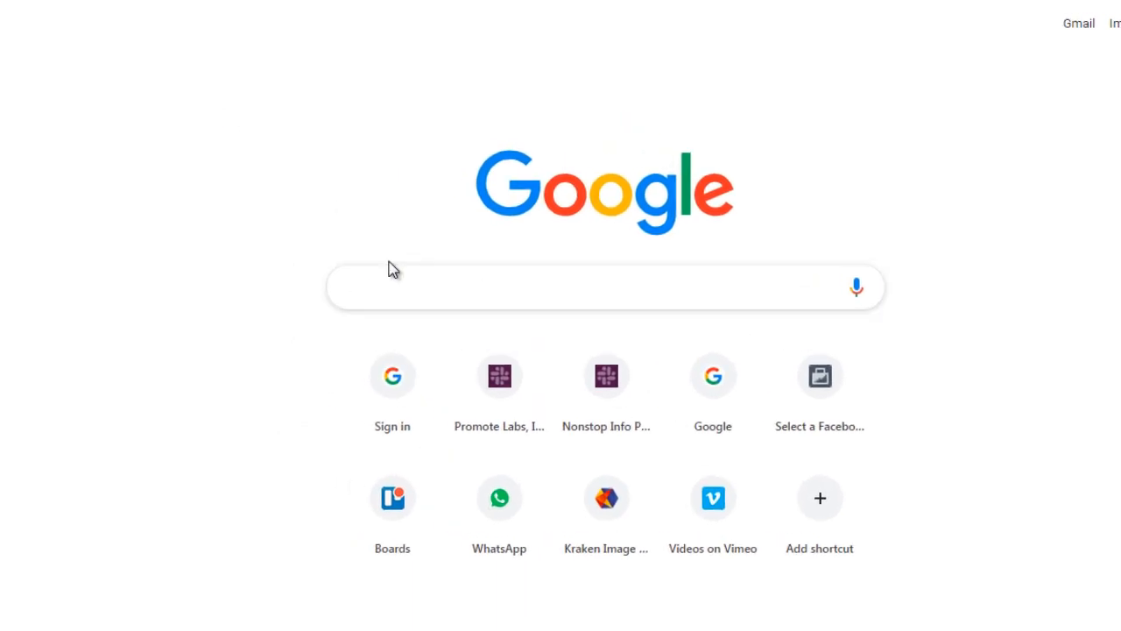
{"action": "type", "text": "food"}
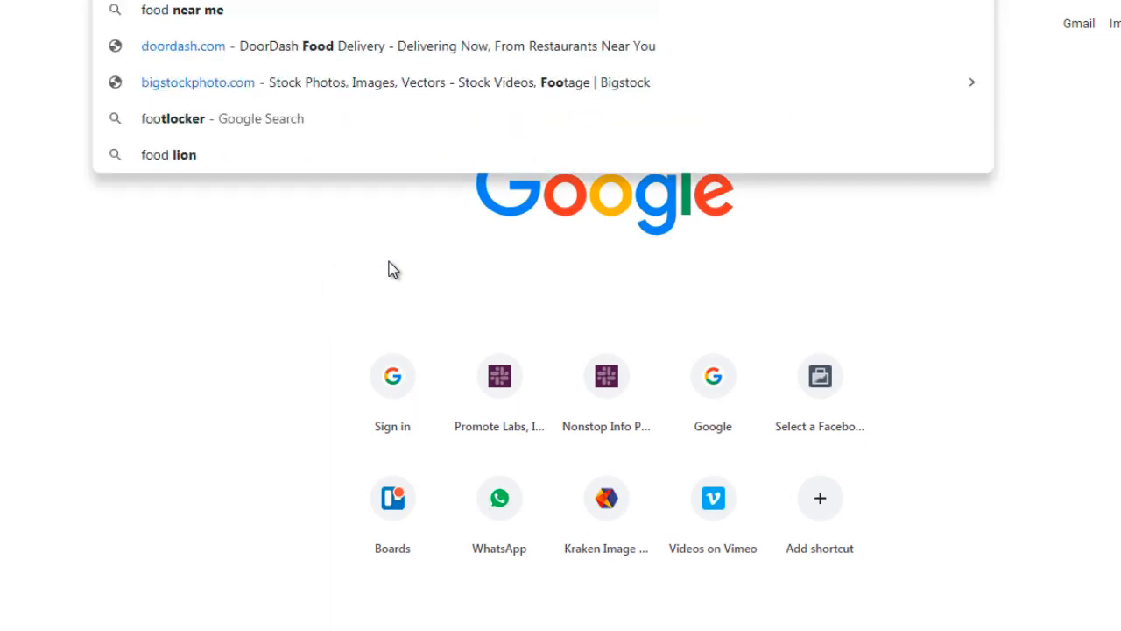
{"action": "type", "text": " magazine"}
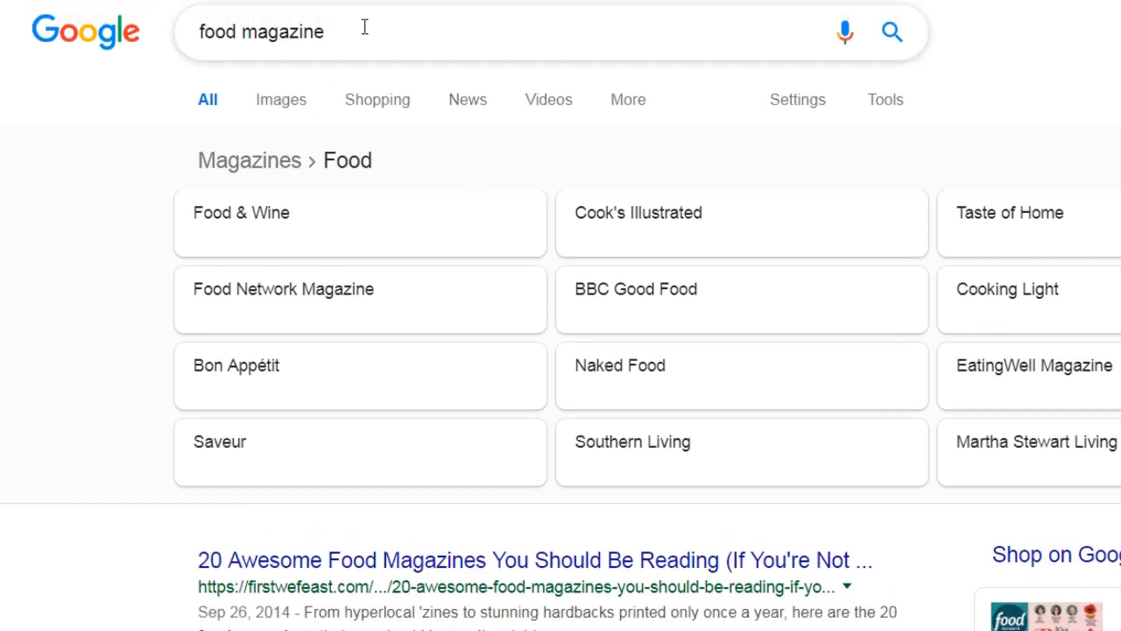
{"action": "left_click", "coordinate": [368, 31]}
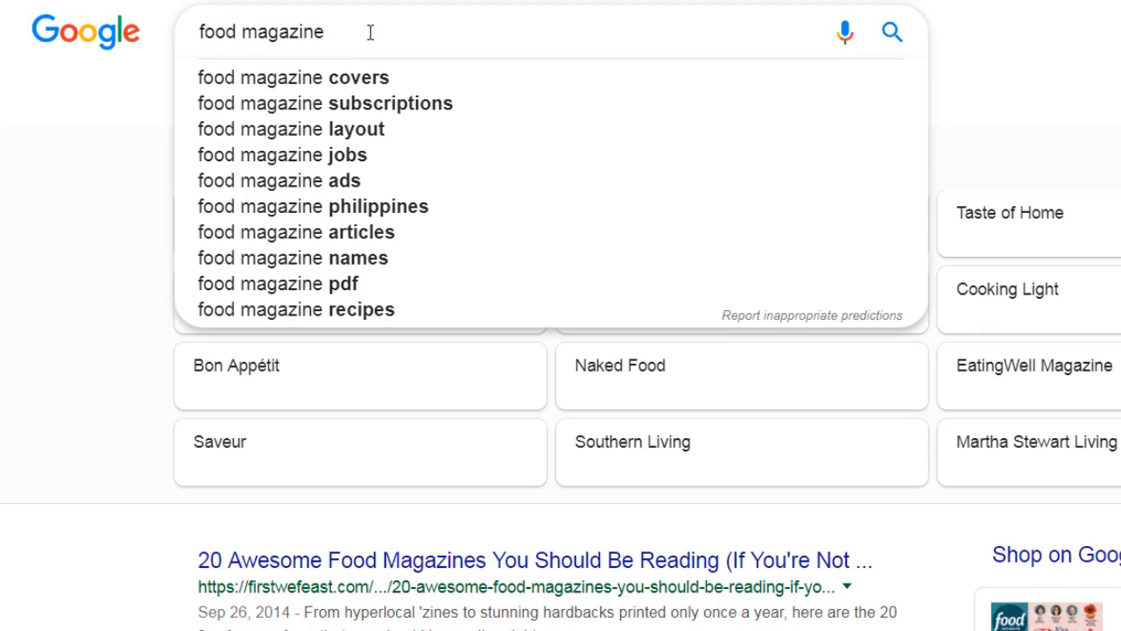
- Extend the Google query to "food magazine advertise" and run the search
{"action": "type", "text": "adverti"}
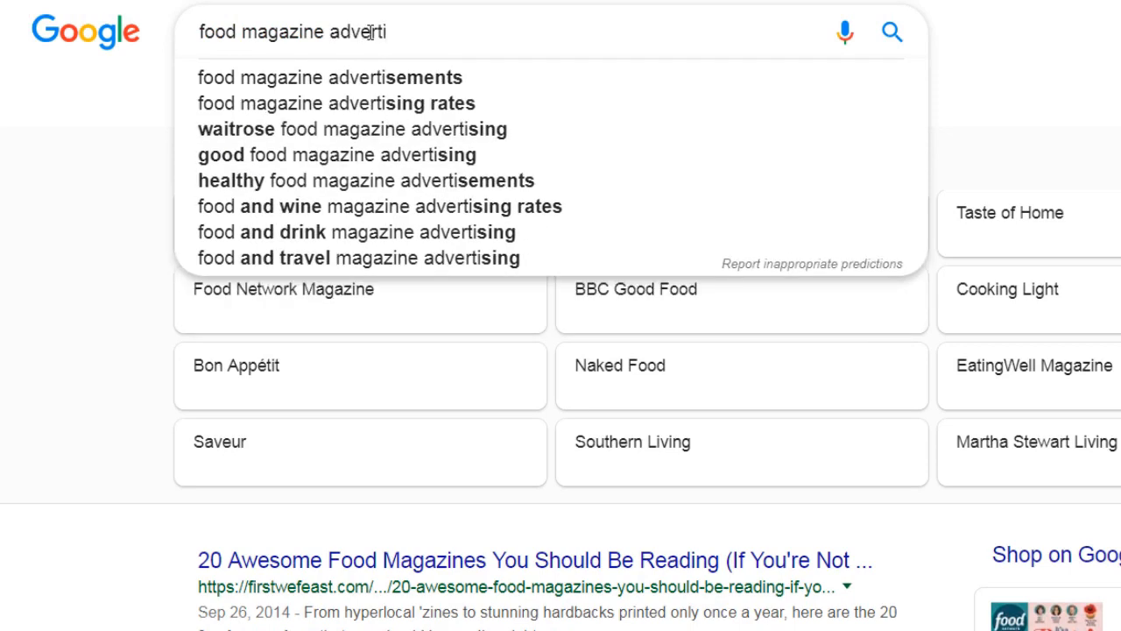
{"action": "type", "text": "se"}
{"action": "key", "text": "Return"}
- Open the Food Network Magazine Media Kit and Food & Wine Magazine Media Kit results in new tabs
{"action": "right_click", "coordinate": [309, 199]}
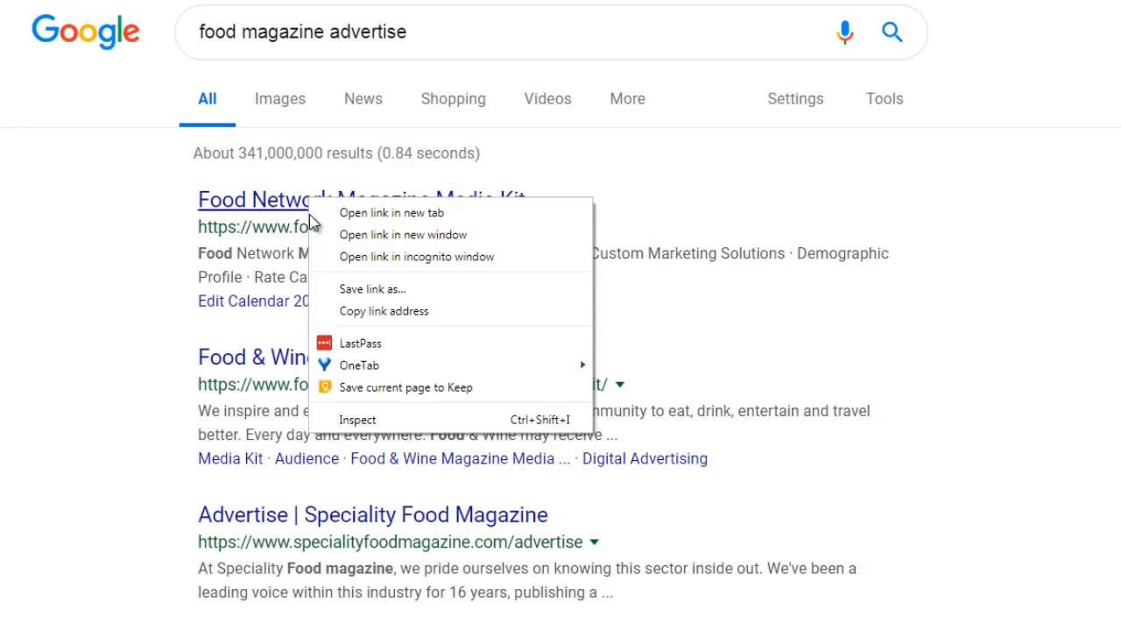
{"action": "left_click", "coordinate": [344, 213]}
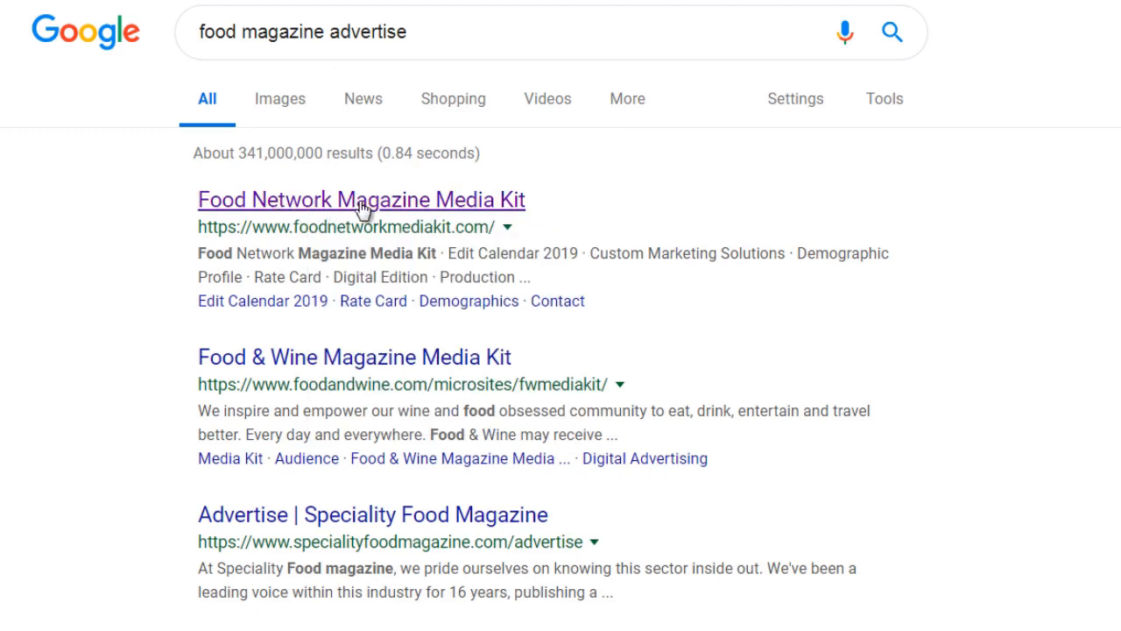
{"action": "scroll", "coordinate": [362, 210], "scroll_direction": "down", "scroll_amount": 1}
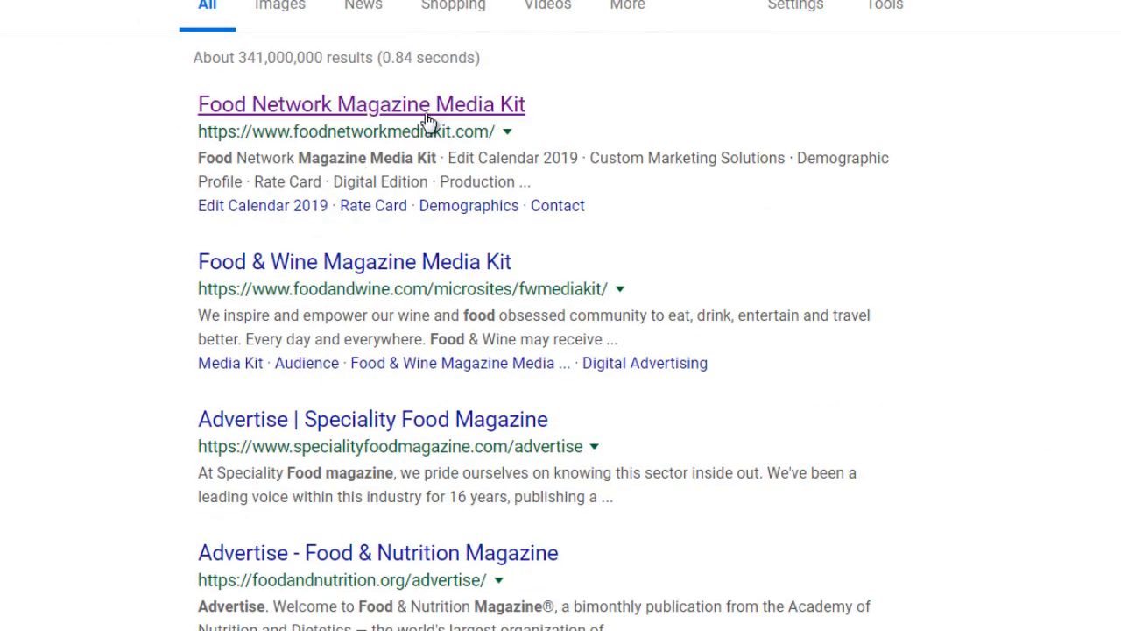
{"action": "right_click", "coordinate": [360, 265]}
{"action": "left_click", "coordinate": [379, 280]}
{"action": "scroll", "coordinate": [371, 284], "scroll_direction": "down", "scroll_amount": 1}
- Examine the Food Network Magazine media kit's readership facts, 2019 edit calendar and demographic profile table
{"action": "key", "text": "ctrl+Tab"}
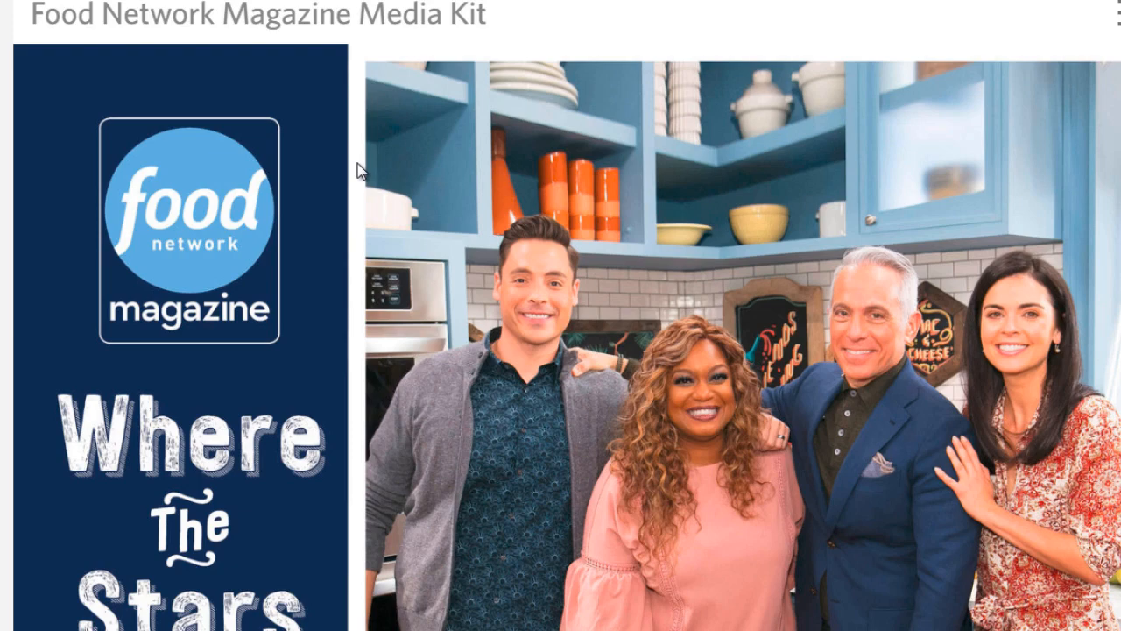
{"action": "scroll", "coordinate": [357, 170], "scroll_direction": "down", "scroll_amount": 10}
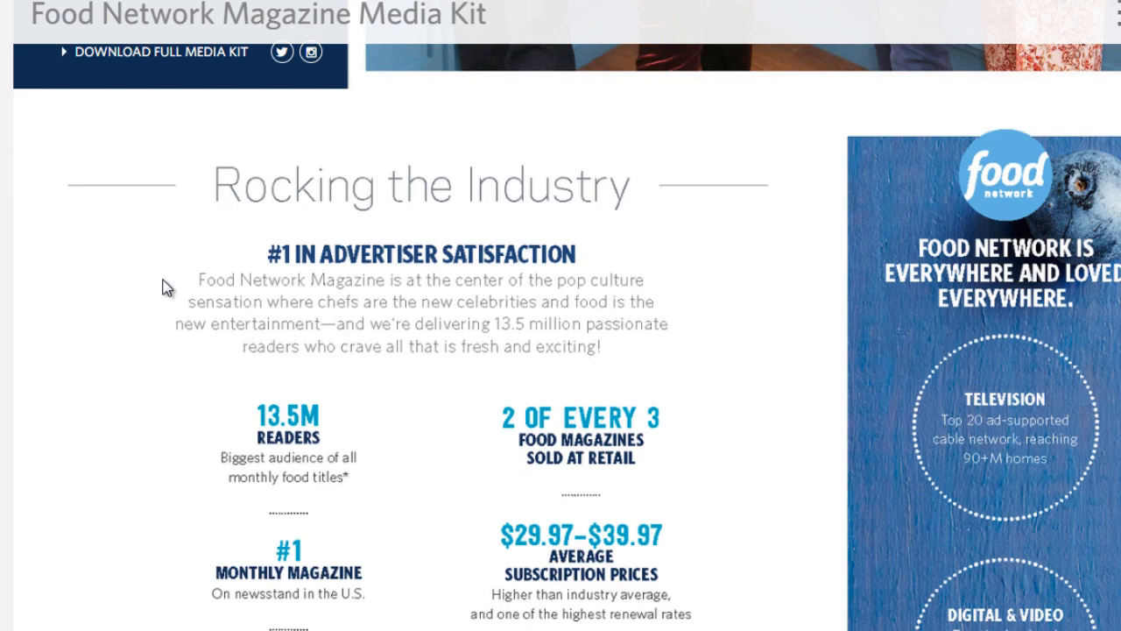
{"action": "scroll", "coordinate": [164, 287], "scroll_direction": "down", "scroll_amount": 1}
{"action": "scroll", "coordinate": [164, 278], "scroll_direction": "down", "scroll_amount": 1}
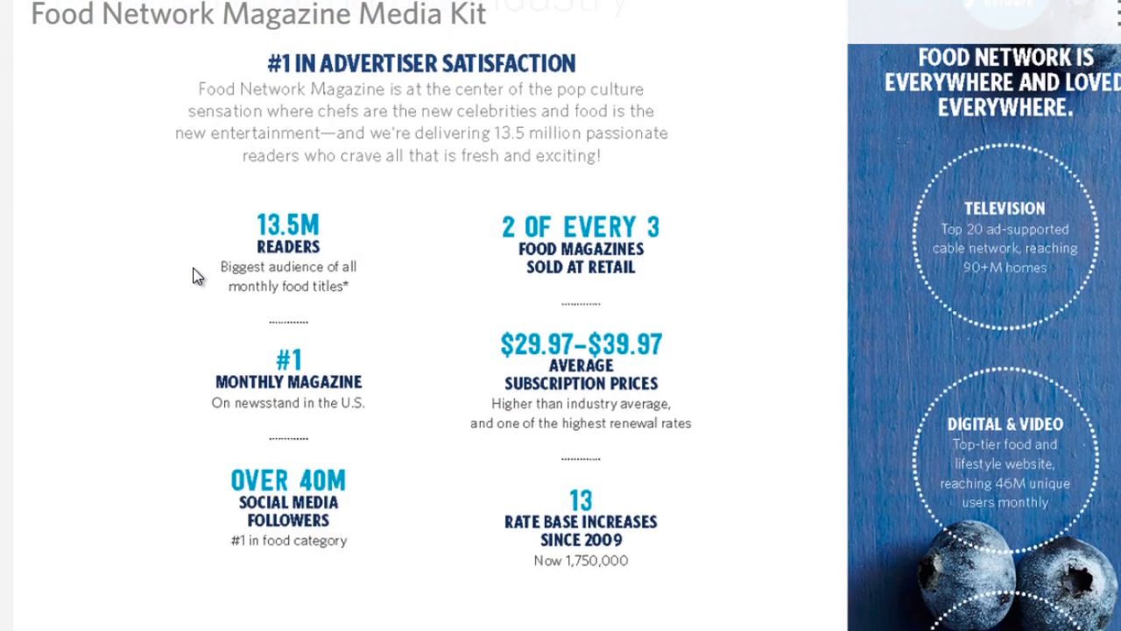
{"action": "scroll", "coordinate": [195, 269], "scroll_direction": "down", "scroll_amount": 2}
{"action": "scroll", "coordinate": [381, 322], "scroll_direction": "down", "scroll_amount": 6}
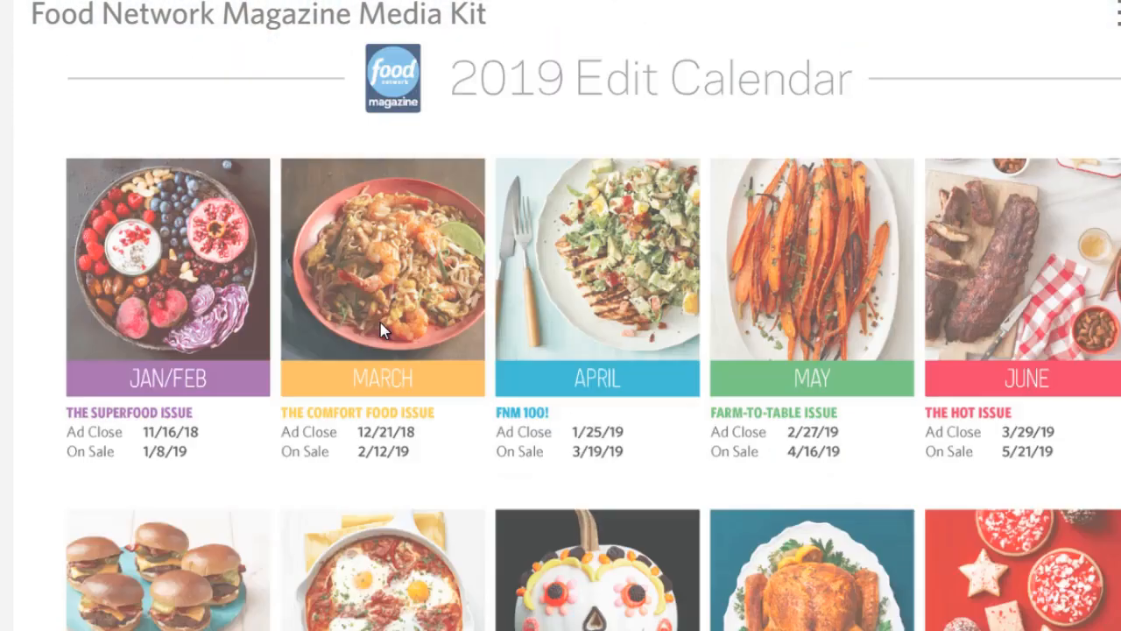
{"action": "scroll", "coordinate": [240, 313], "scroll_direction": "down", "scroll_amount": 5}
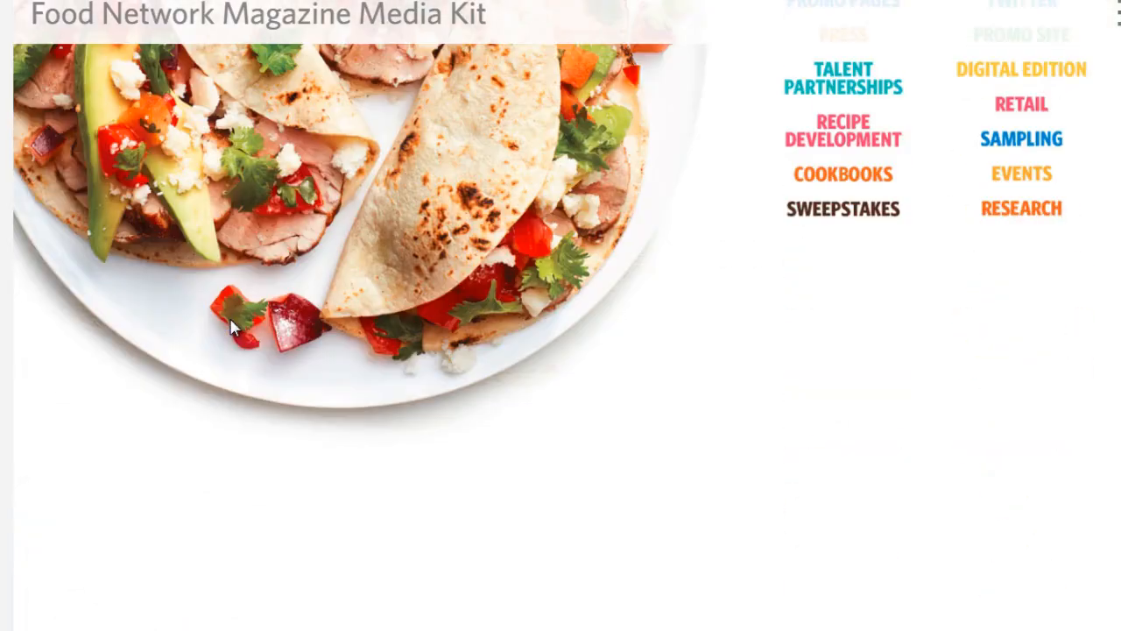
{"action": "scroll", "coordinate": [232, 326], "scroll_direction": "down", "scroll_amount": 6}
{"action": "scroll", "coordinate": [256, 314], "scroll_direction": "up", "scroll_amount": 2}
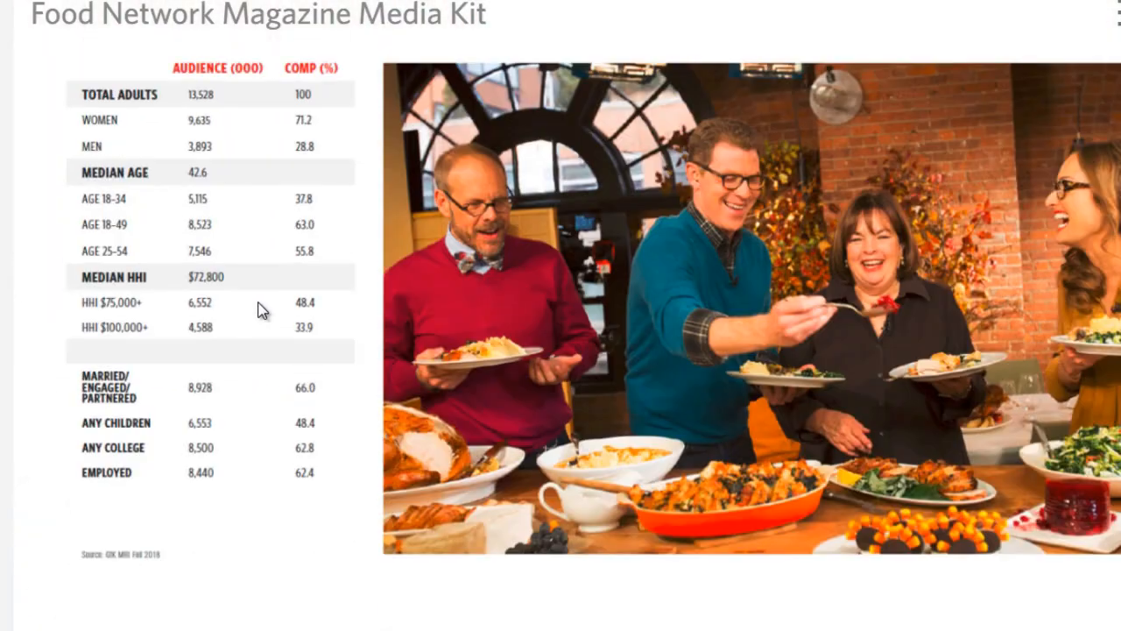
{"action": "scroll", "coordinate": [254, 289], "scroll_direction": "up", "scroll_amount": 2}
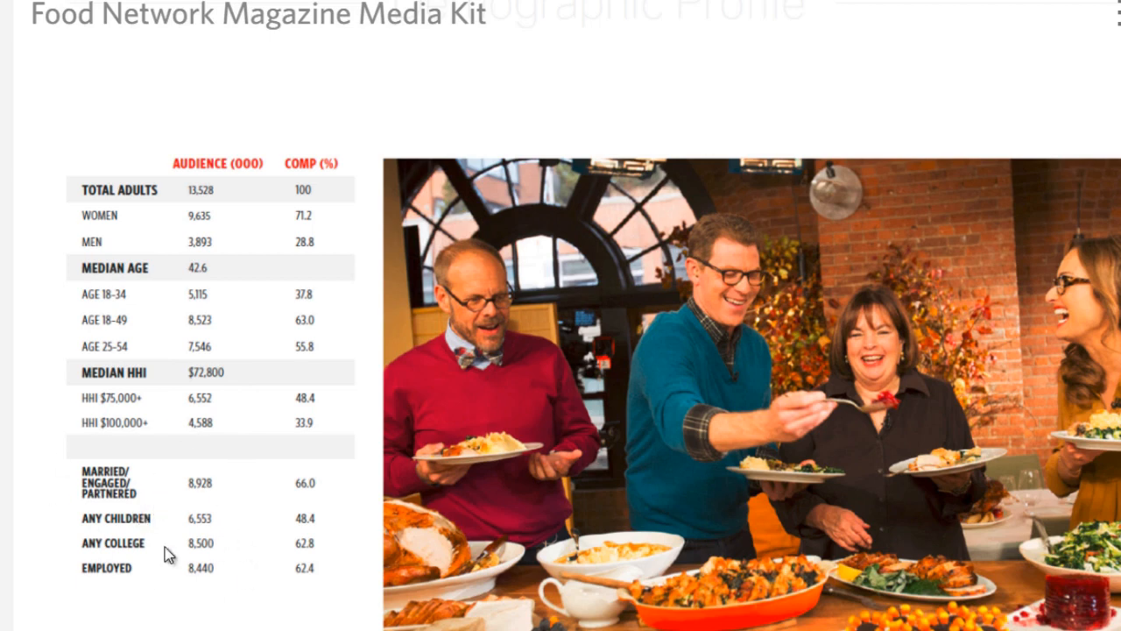
{"action": "scroll", "coordinate": [214, 482], "scroll_direction": "down", "scroll_amount": 1}
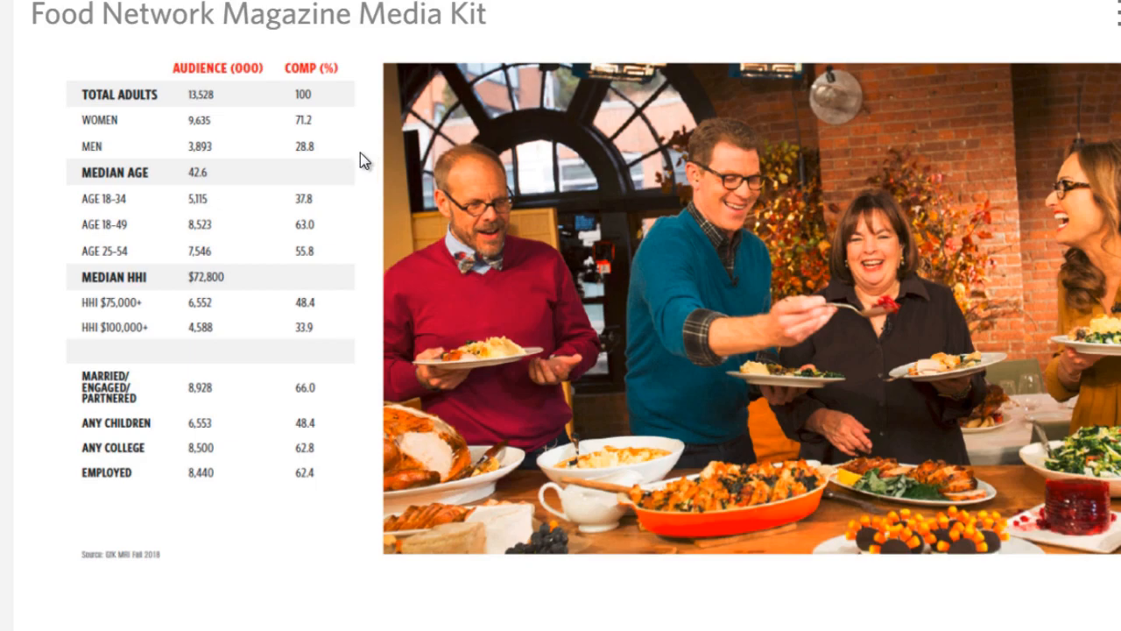
{"action": "scroll", "coordinate": [360, 152], "scroll_direction": "up", "scroll_amount": 1}
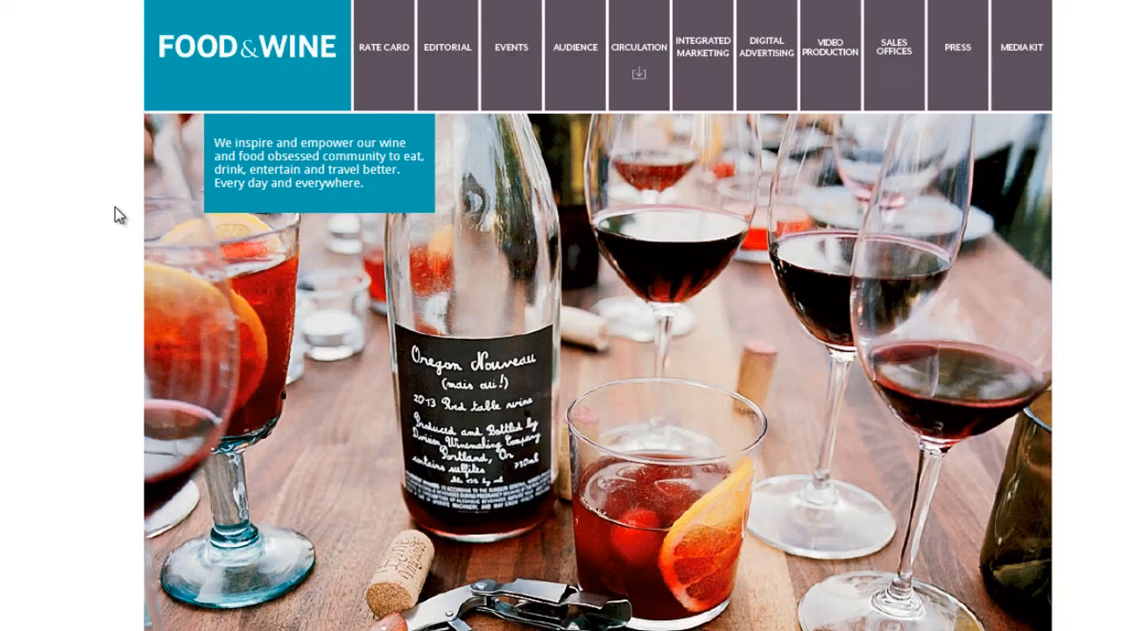
- Open the Audience page of the Food & Wine media kit and look for its reader profile
{"action": "scroll", "coordinate": [111, 215], "scroll_direction": "down", "scroll_amount": 1}
{"action": "scroll", "coordinate": [108, 215], "scroll_direction": "up", "scroll_amount": 1}
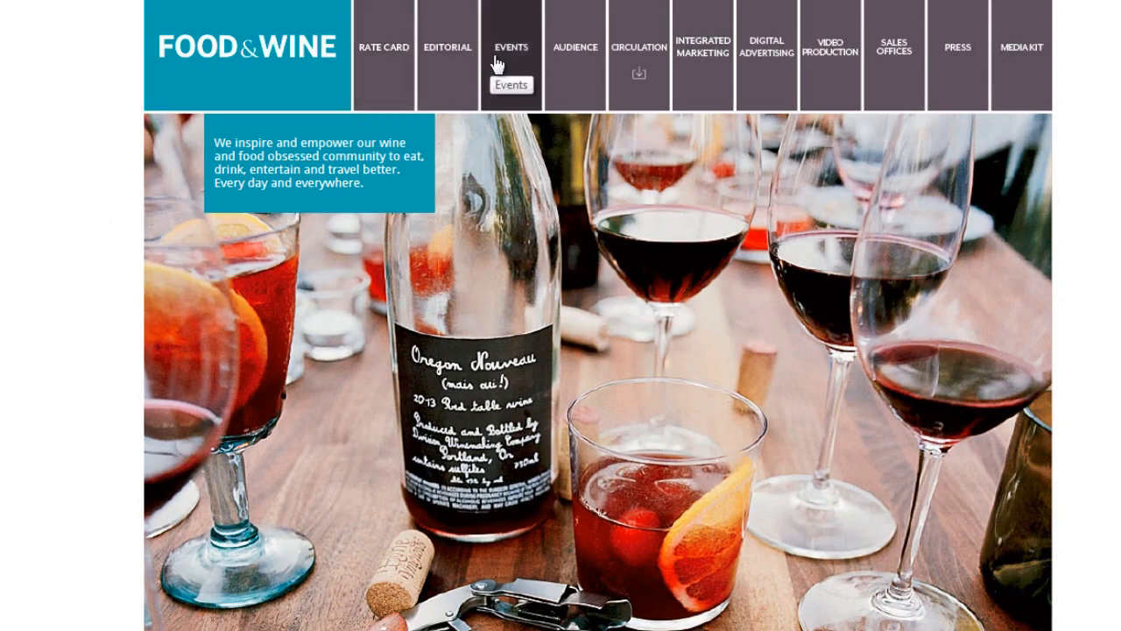
{"action": "left_click", "coordinate": [569, 56]}
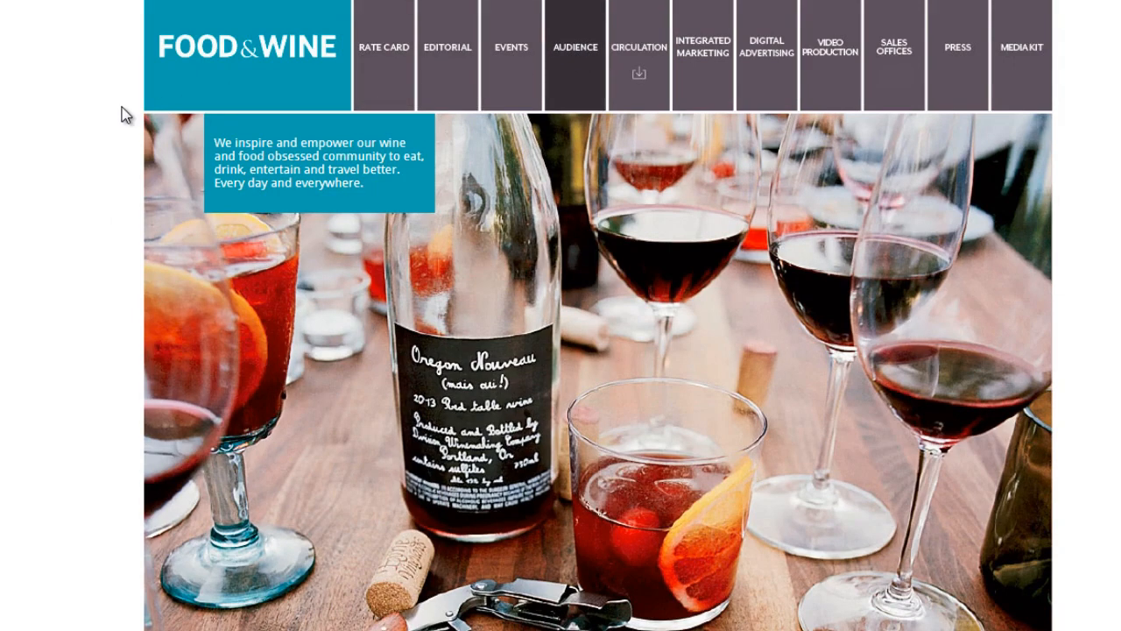
{"action": "scroll", "coordinate": [375, 210], "scroll_direction": "down", "scroll_amount": 2}
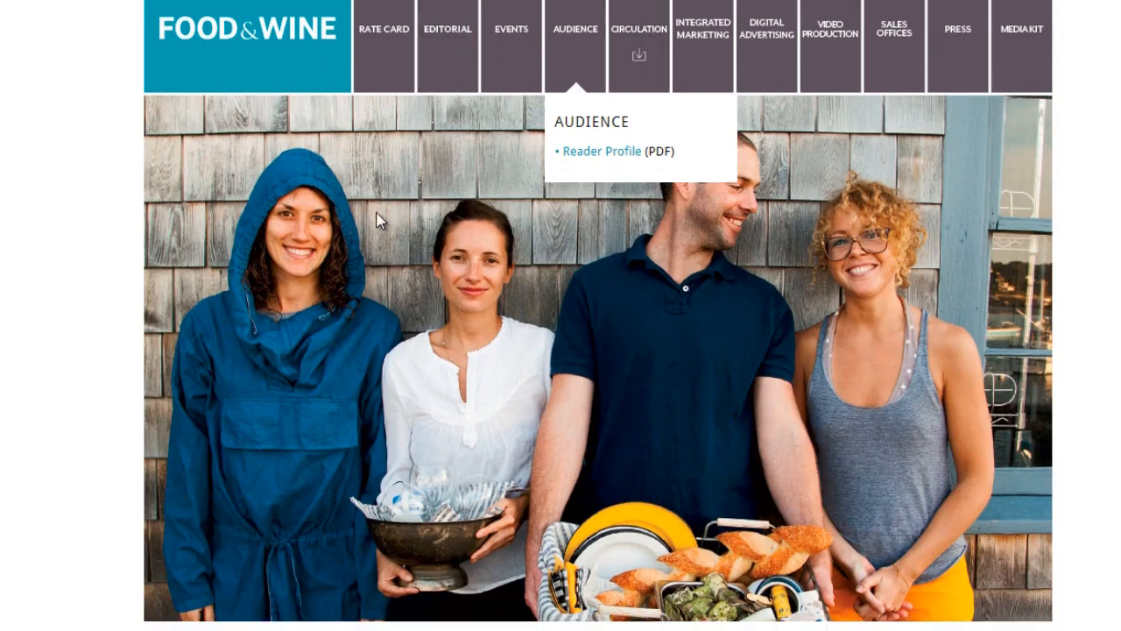
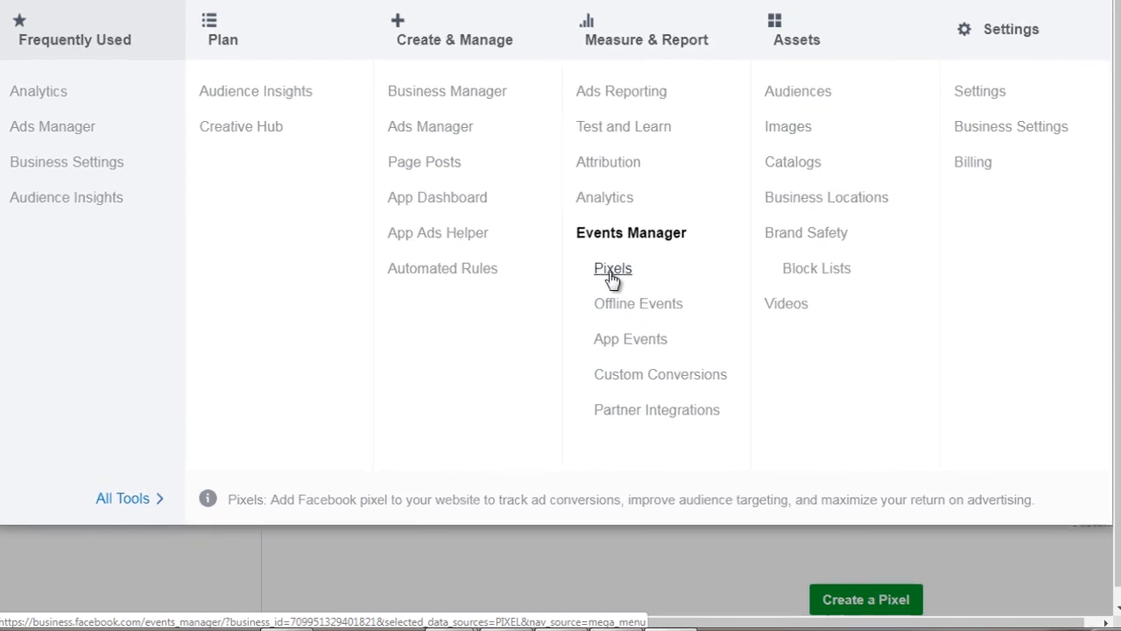
- Open Facebook Events Manager and start adding a Facebook Pixel as a new data source
{"action": "left_click", "coordinate": [667, 240]}
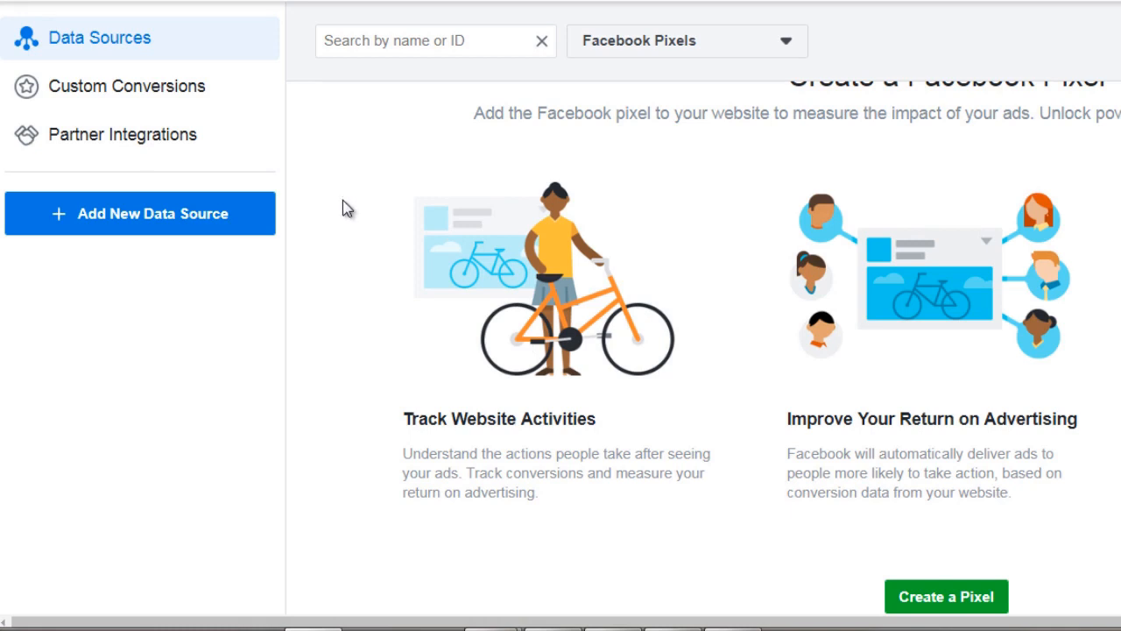
{"action": "left_click", "coordinate": [189, 224]}
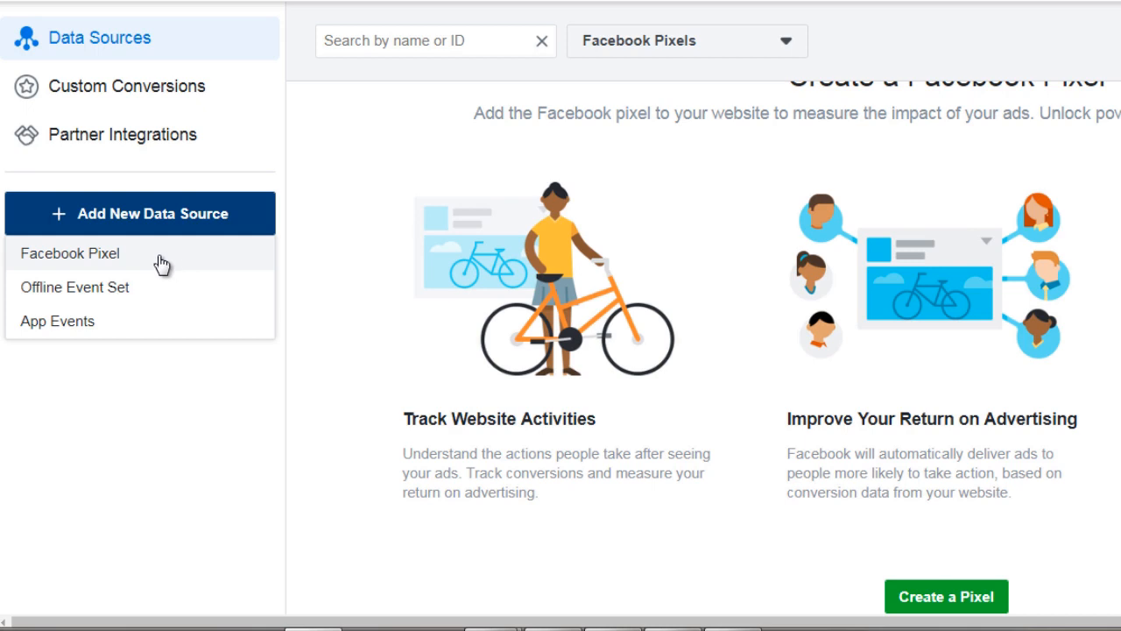
{"action": "left_click", "coordinate": [185, 217]}
{"action": "left_click", "coordinate": [187, 222]}
{"action": "left_click", "coordinate": [124, 261]}
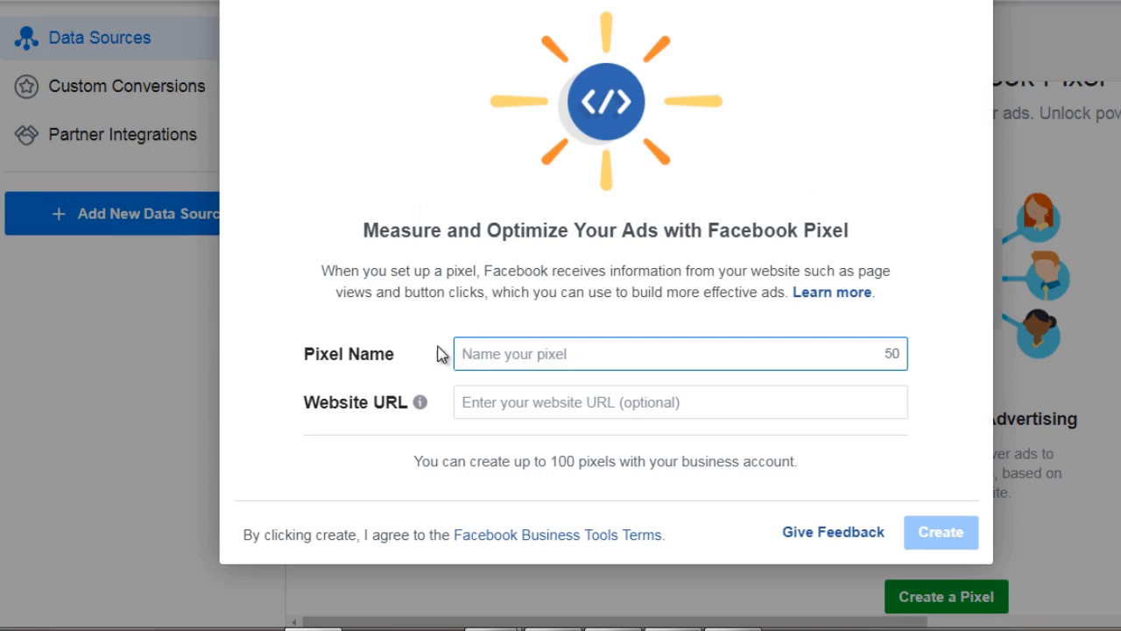
- Name the pixel "Scuba Diving Pixel", leave the website URL empty, and create it
{"action": "type", "text": "Scuba D"}
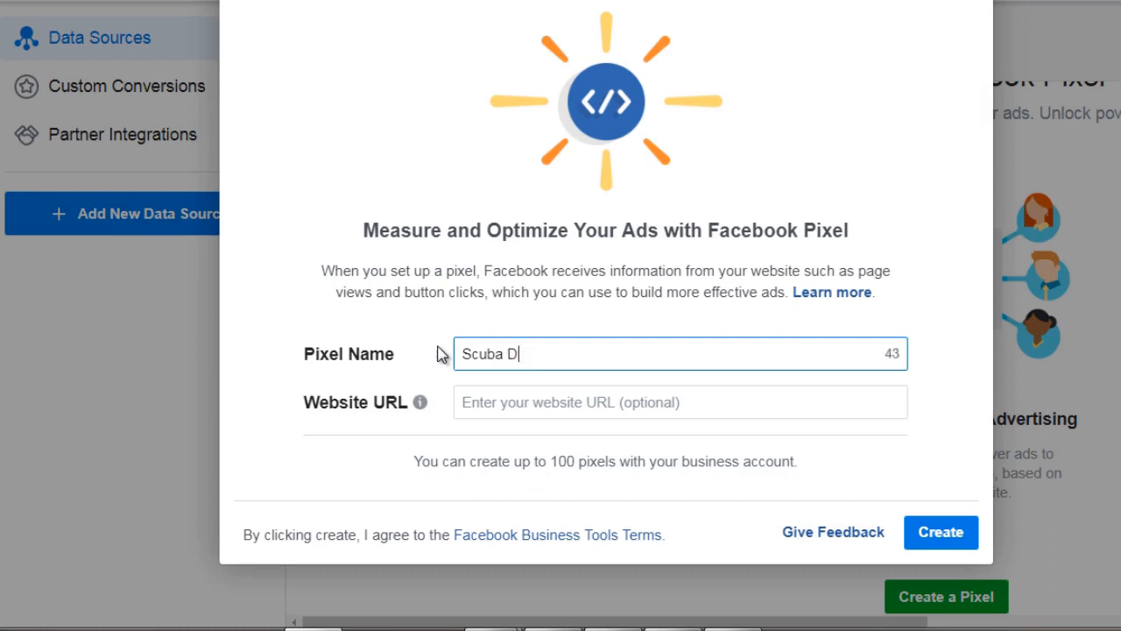
{"action": "type", "text": "iving Pixel"}
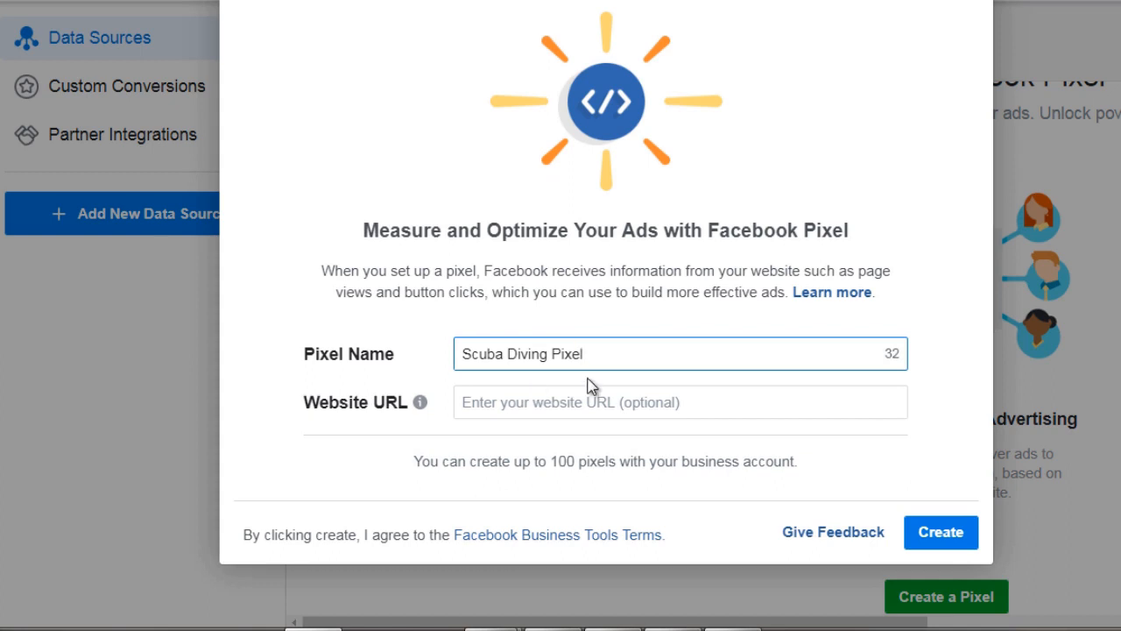
{"action": "left_click", "coordinate": [942, 532]}
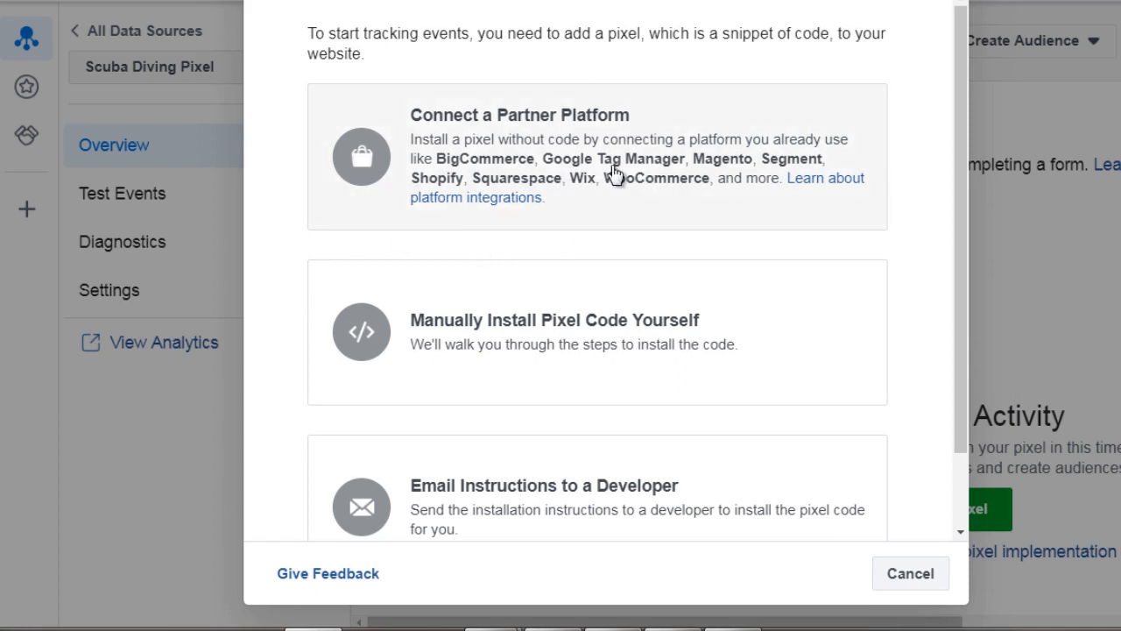
- Review the pixel installation options and choose to manually install the pixel code
{"action": "scroll", "coordinate": [438, 178], "scroll_direction": "down", "scroll_amount": 1}
{"action": "scroll", "coordinate": [438, 177], "scroll_direction": "down", "scroll_amount": 2}
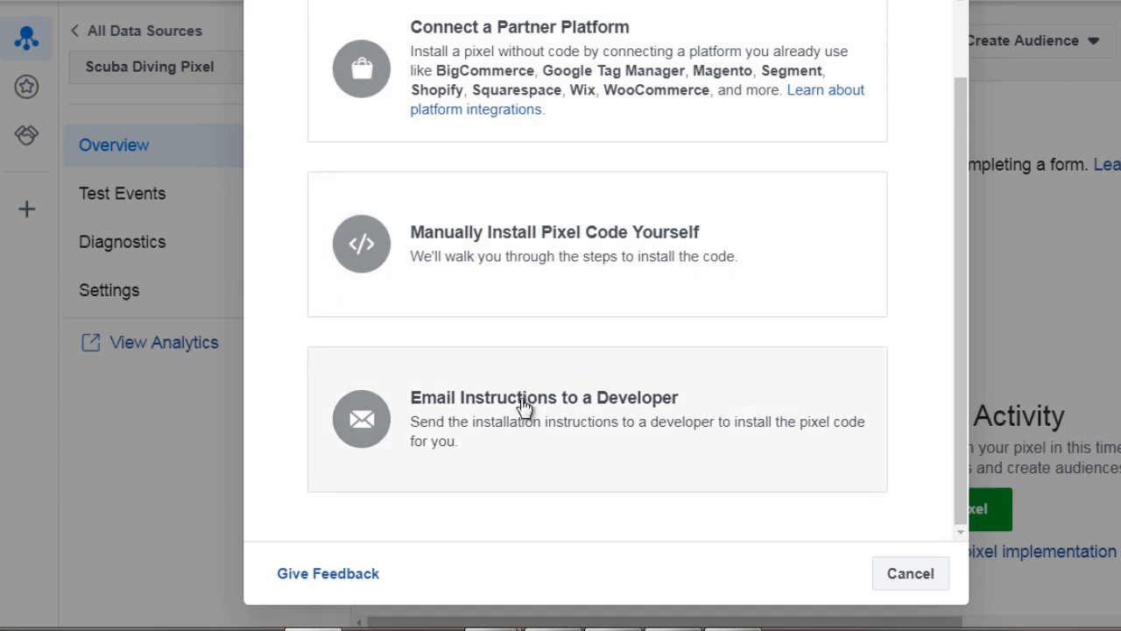
{"action": "left_click", "coordinate": [560, 248]}
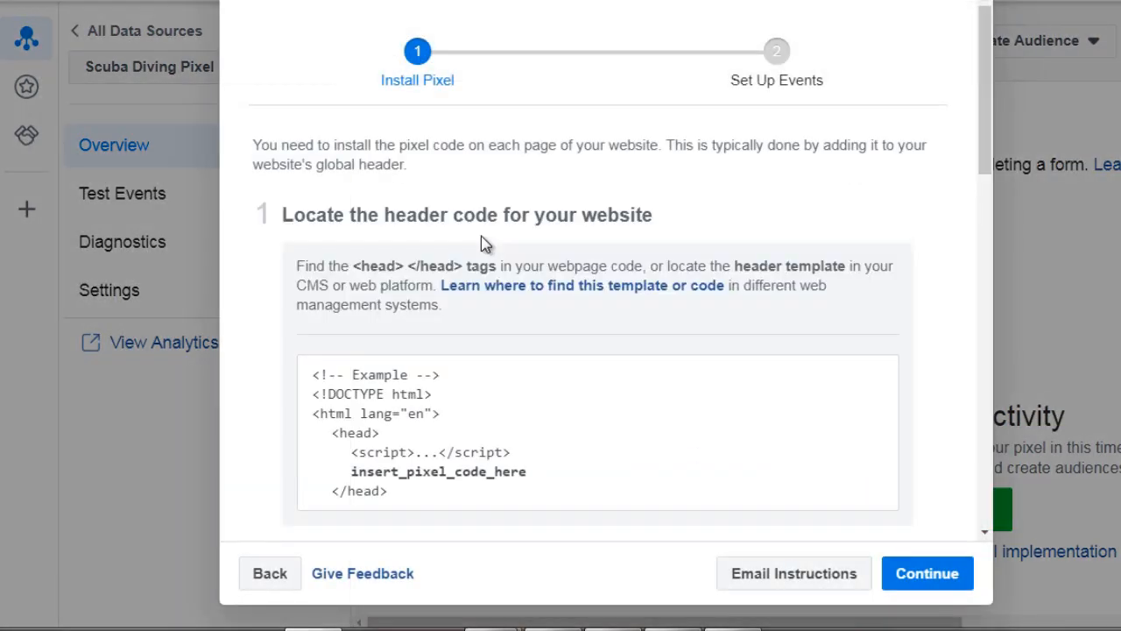
- Read the header placement instructions and copy the entire Facebook pixel code to the clipboard
{"action": "scroll", "coordinate": [481, 236], "scroll_direction": "down", "scroll_amount": 1}
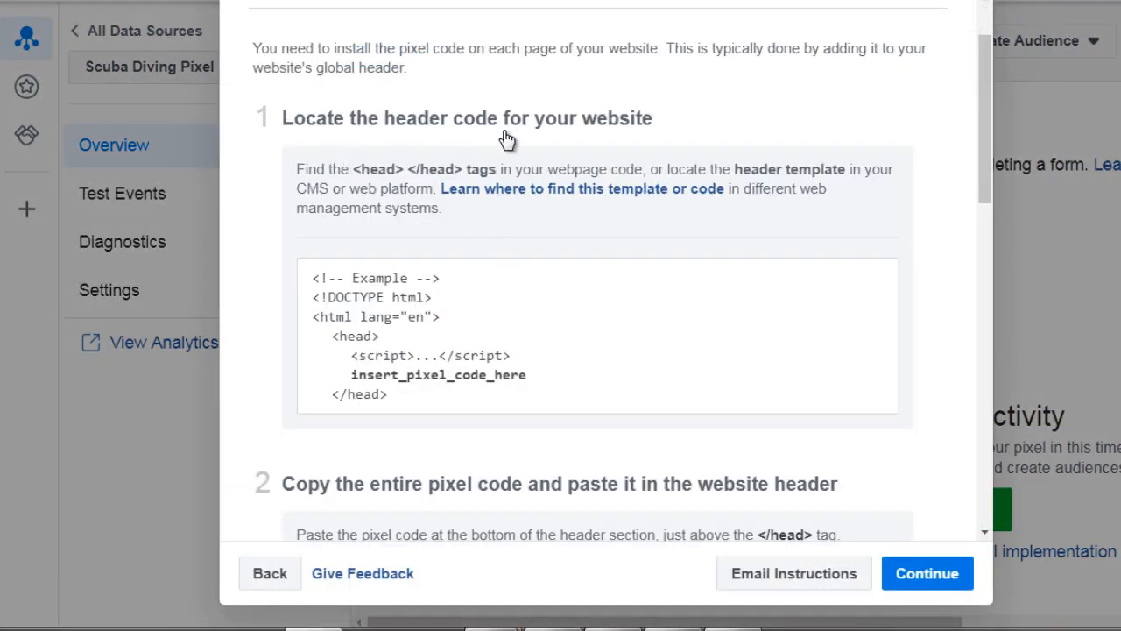
{"action": "scroll", "coordinate": [548, 220], "scroll_direction": "down", "scroll_amount": 1}
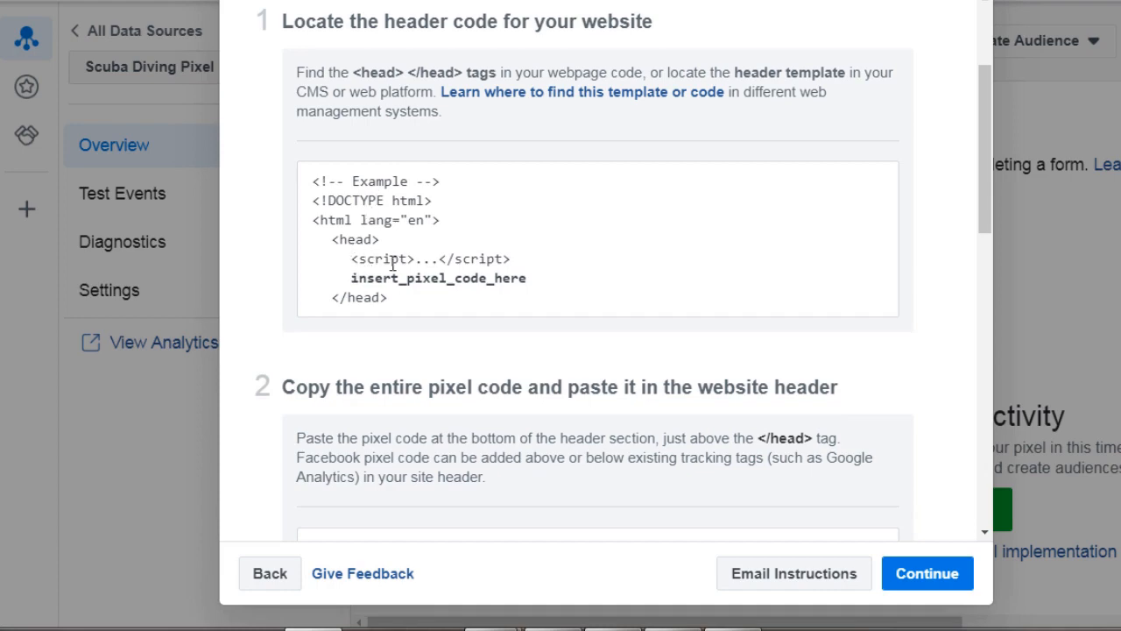
{"action": "scroll", "coordinate": [420, 246], "scroll_direction": "down", "scroll_amount": 3}
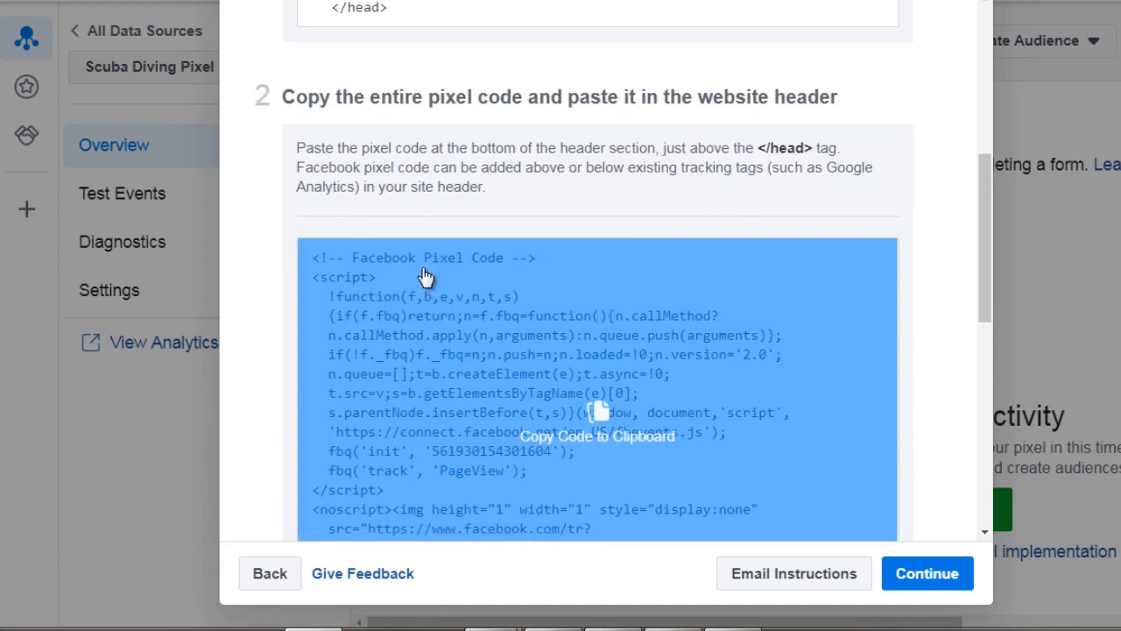
{"action": "scroll", "coordinate": [439, 245], "scroll_direction": "up", "scroll_amount": 1}
{"action": "scroll", "coordinate": [440, 275], "scroll_direction": "up", "scroll_amount": 1}
{"action": "left_click", "coordinate": [509, 477]}
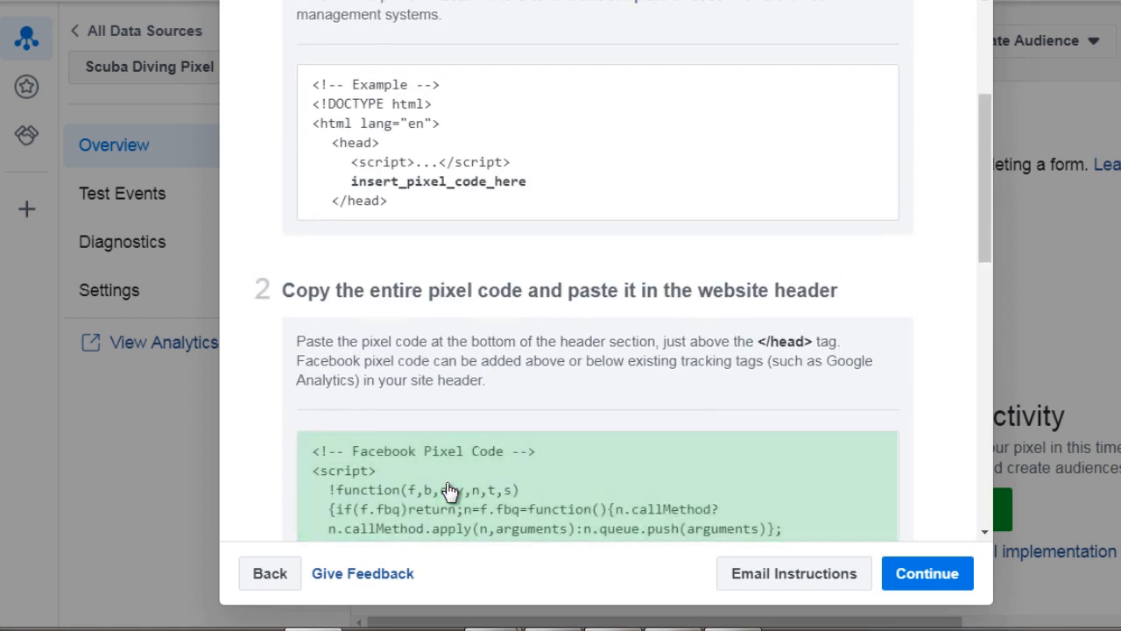
- Continue to event setup and choose to install the event code manually
{"action": "left_click", "coordinate": [932, 574]}
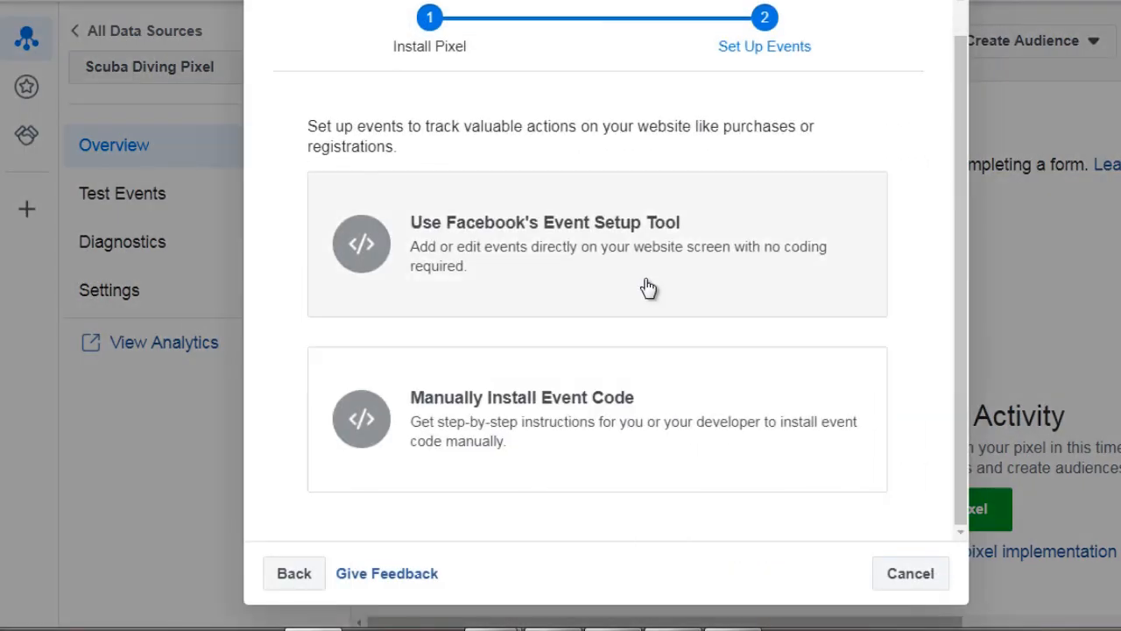
{"action": "left_click", "coordinate": [566, 256]}
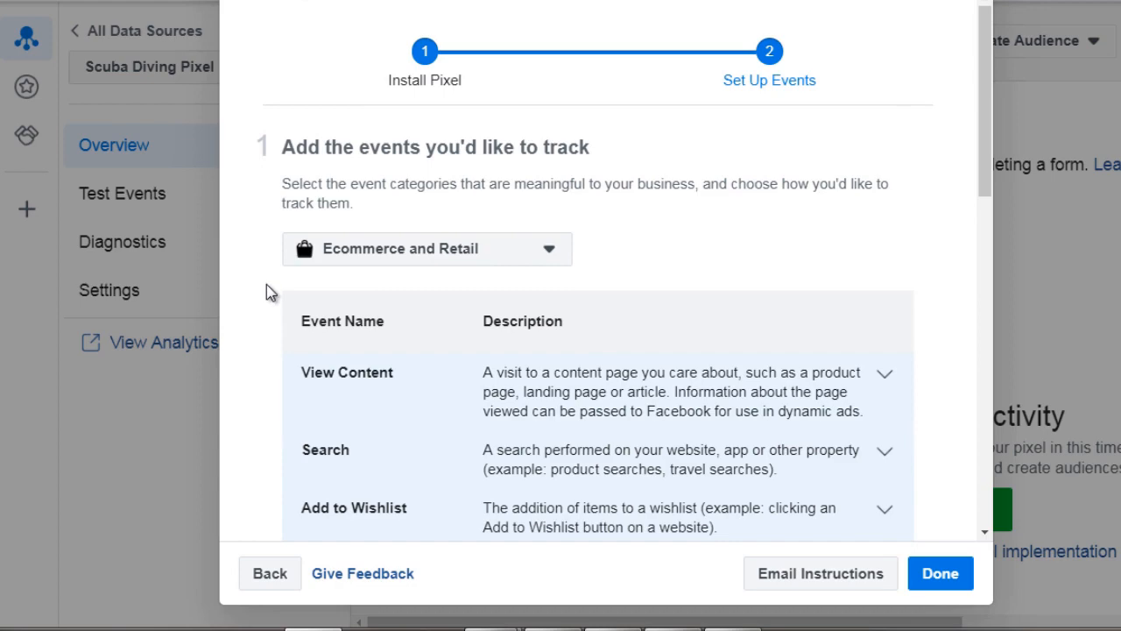
- Look through the Ecommerce and Retail events and expand the Purchase event to examine its code parameters
{"action": "scroll", "coordinate": [267, 283], "scroll_direction": "down", "scroll_amount": 2}
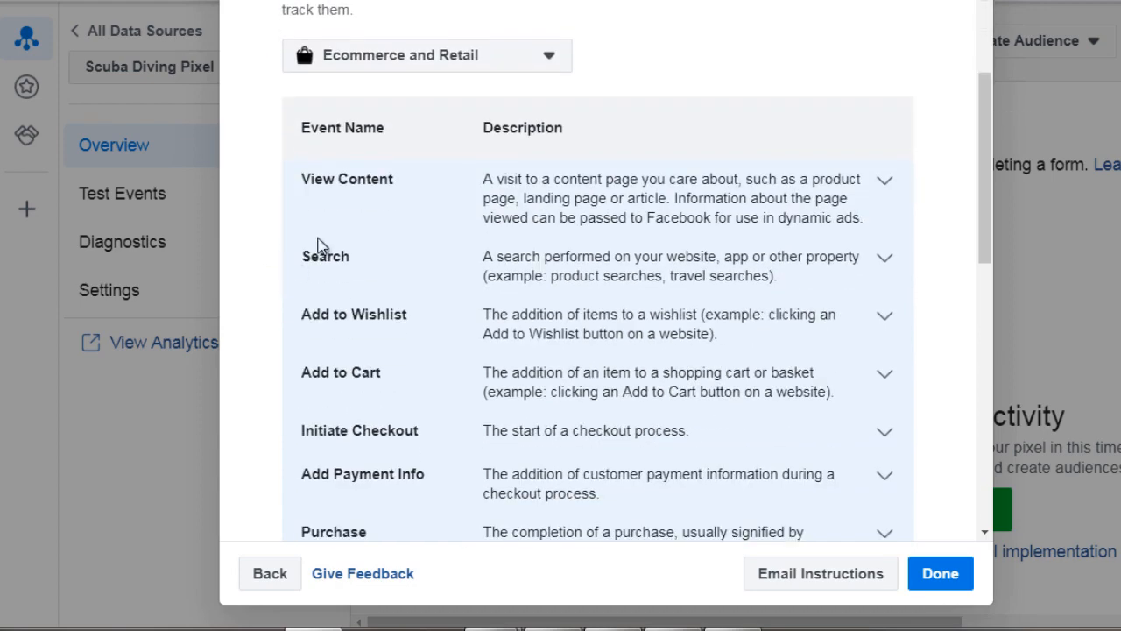
{"action": "scroll", "coordinate": [486, 251], "scroll_direction": "down", "scroll_amount": 2}
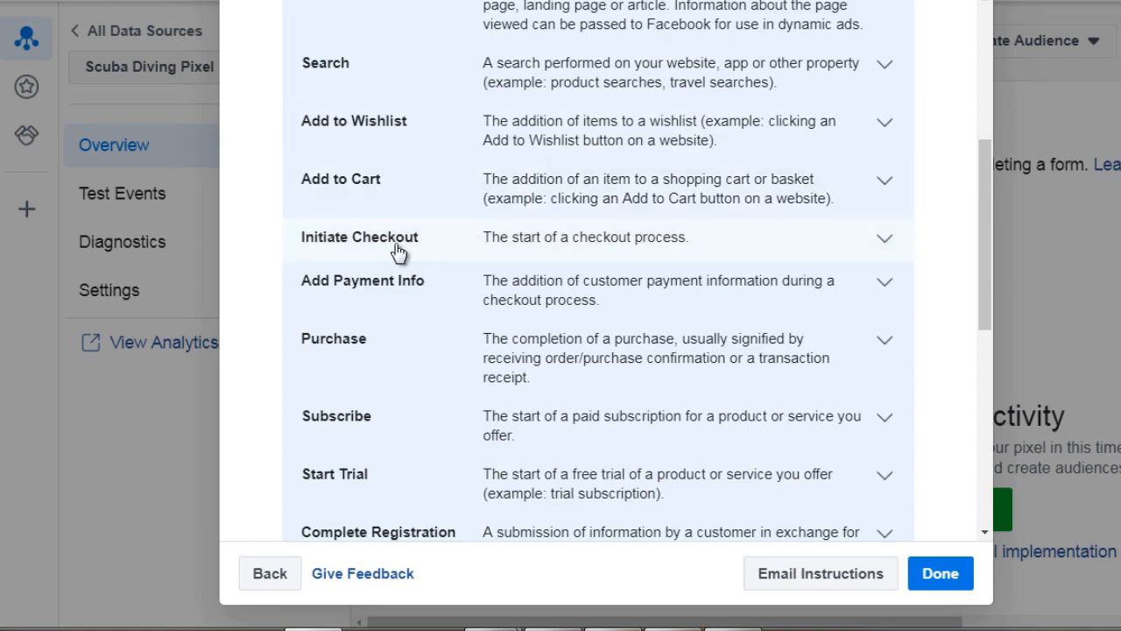
{"action": "scroll", "coordinate": [397, 251], "scroll_direction": "down", "scroll_amount": 2}
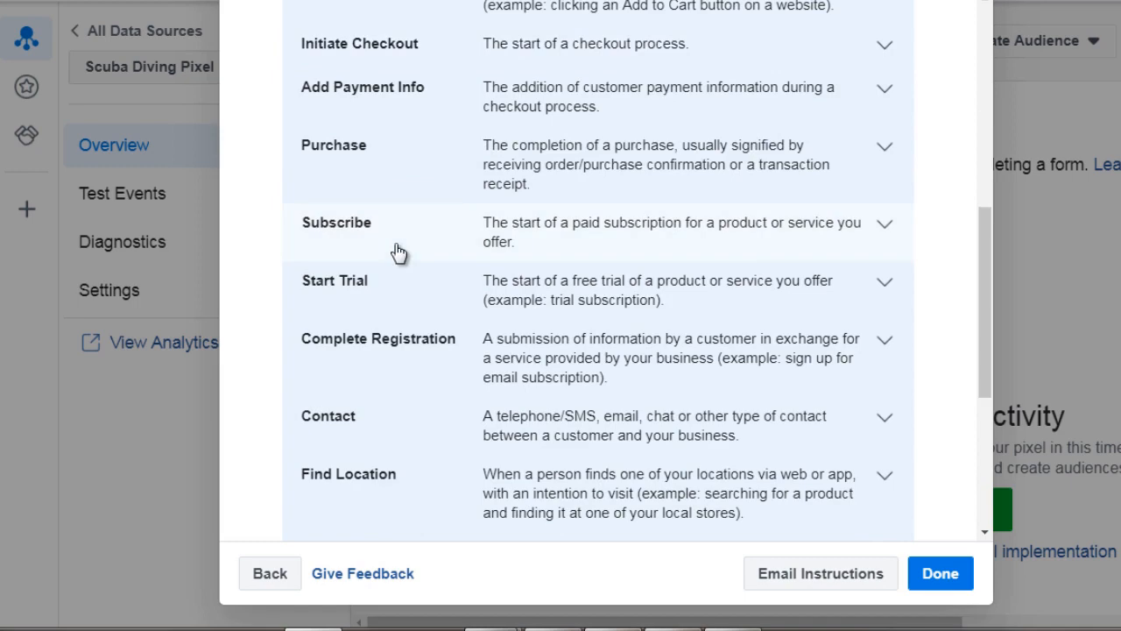
{"action": "left_click", "coordinate": [632, 158]}
{"action": "scroll", "coordinate": [571, 281], "scroll_direction": "down", "scroll_amount": 8}
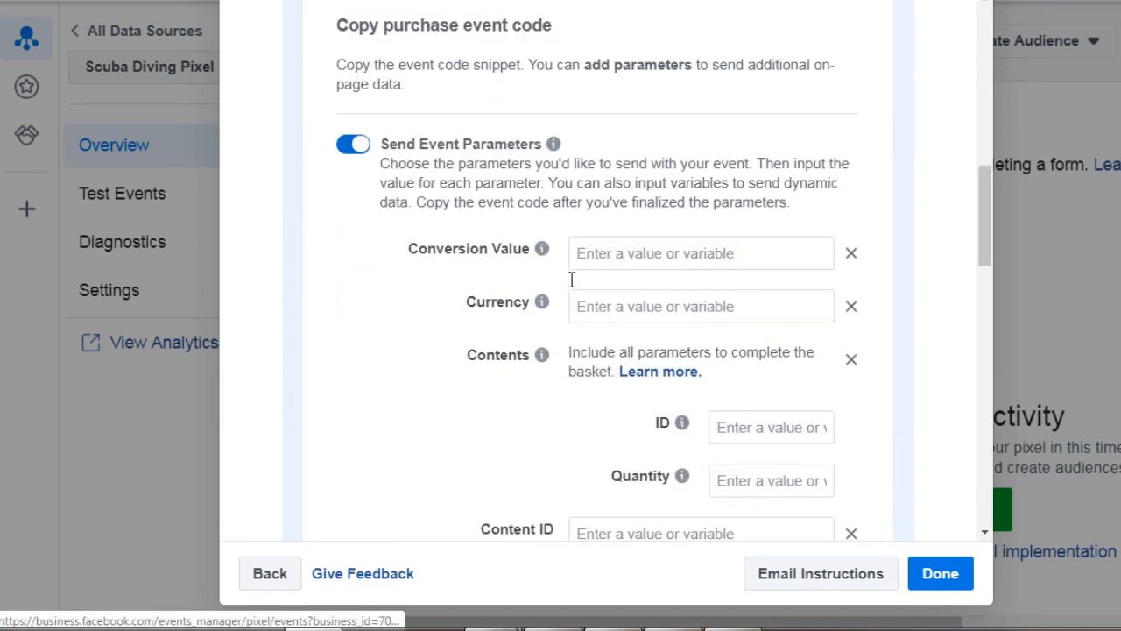
- Read the Purchase event's parameters, code snippet, placement instructions and test status
{"action": "scroll", "coordinate": [563, 285], "scroll_direction": "down", "scroll_amount": 1}
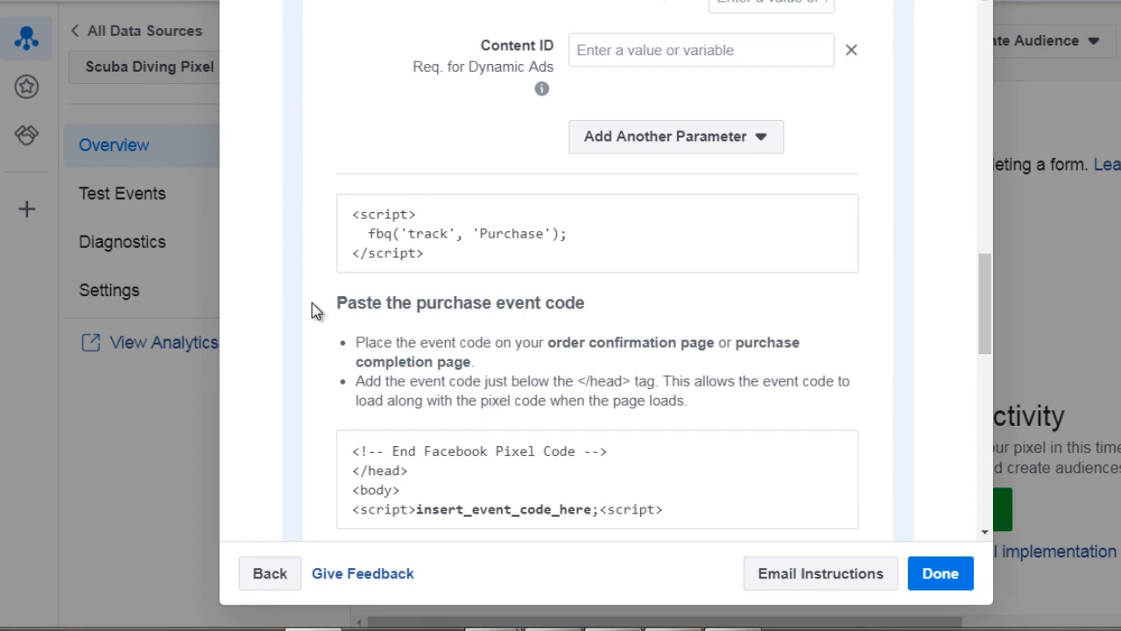
{"action": "mouse_move", "coordinate": [401, 254]}
{"action": "scroll", "coordinate": [303, 249], "scroll_direction": "down", "scroll_amount": 1}
{"action": "scroll", "coordinate": [303, 248], "scroll_direction": "down", "scroll_amount": 5}
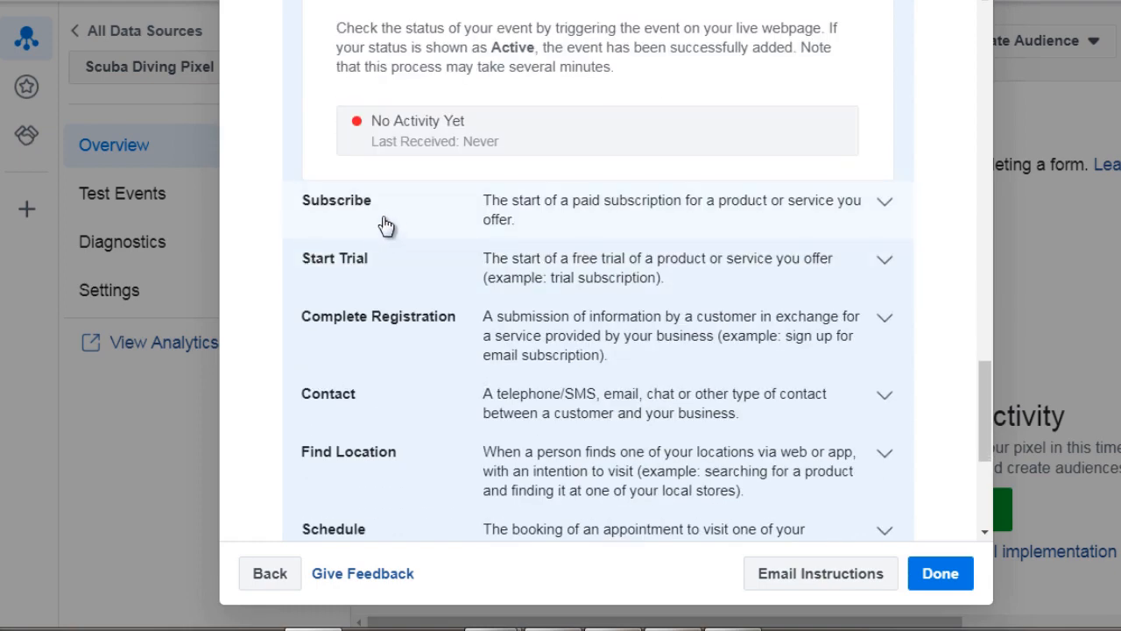
- Expand the Subscribe event and examine its parameters, code snippet and placement instructions
{"action": "left_click", "coordinate": [391, 221]}
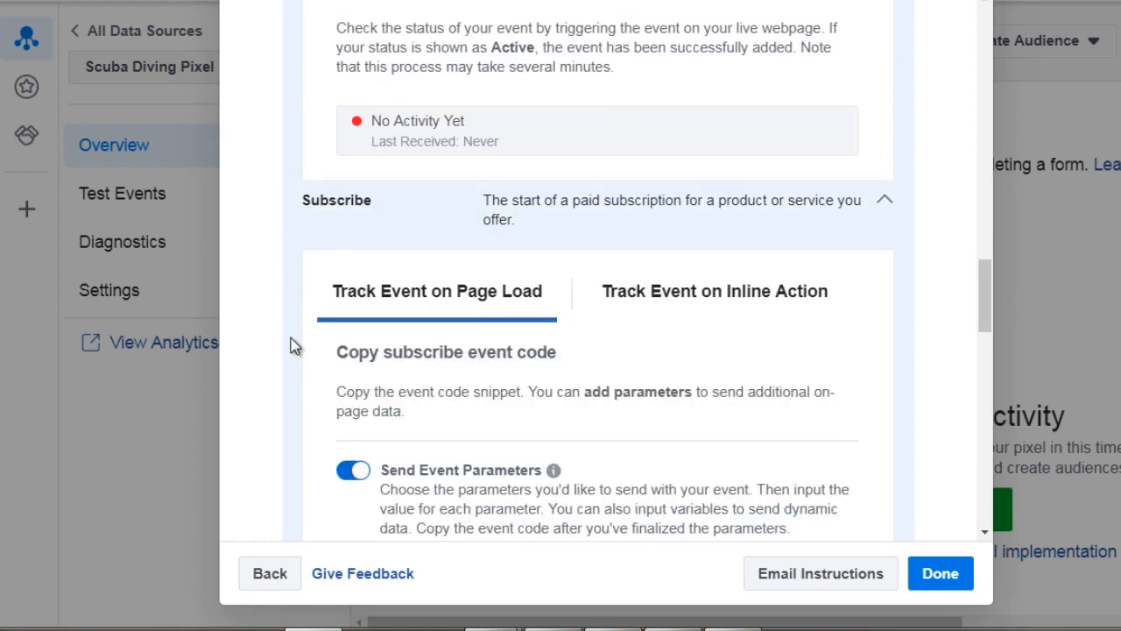
{"action": "scroll", "coordinate": [294, 331], "scroll_direction": "down", "scroll_amount": 3}
{"action": "scroll", "coordinate": [297, 331], "scroll_direction": "down", "scroll_amount": 2}
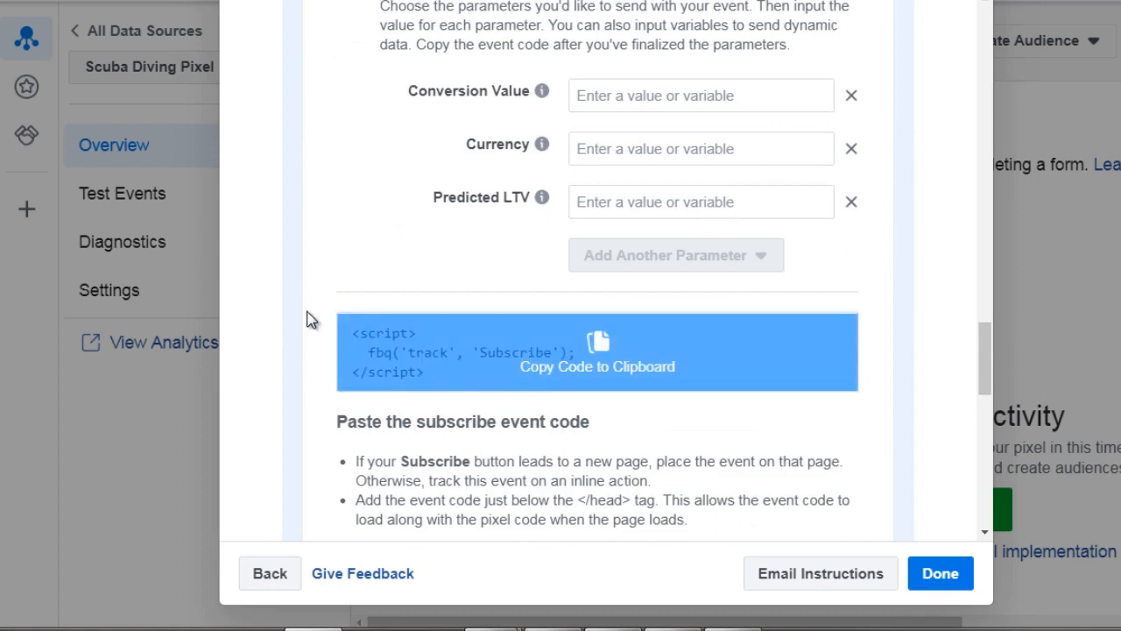
{"action": "scroll", "coordinate": [304, 330], "scroll_direction": "down", "scroll_amount": 2}
{"action": "mouse_move", "coordinate": [513, 171]}
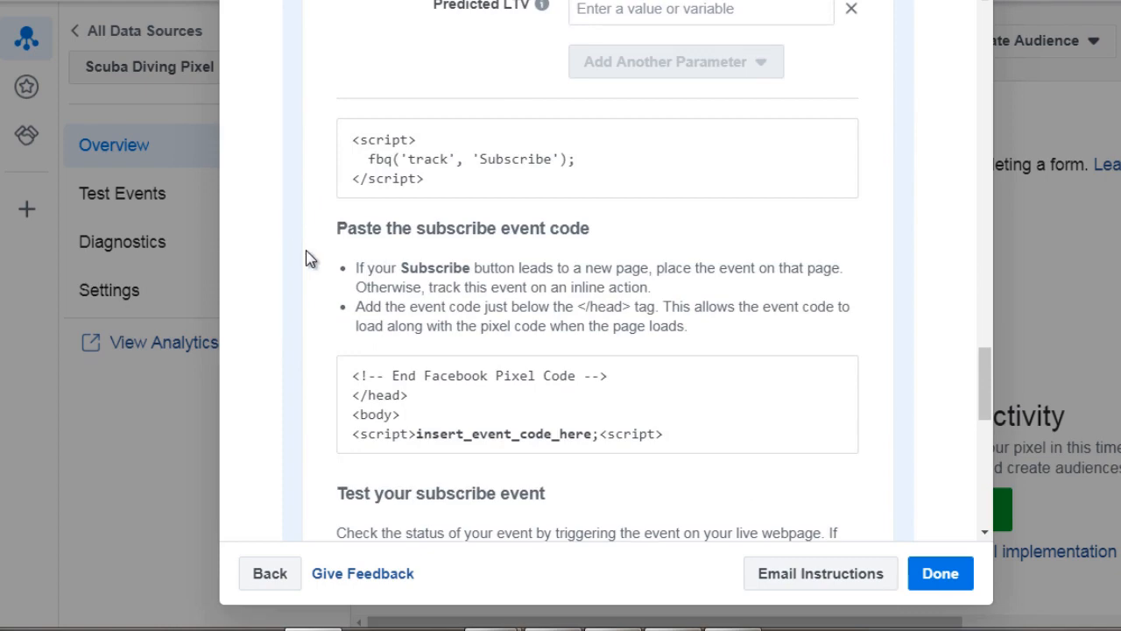
{"action": "scroll", "coordinate": [308, 257], "scroll_direction": "down", "scroll_amount": 3}
{"action": "scroll", "coordinate": [308, 257], "scroll_direction": "down", "scroll_amount": 2}
- Return to the start of the event list, expand View Content and read its event code and placement instructions
{"action": "scroll", "coordinate": [349, 271], "scroll_direction": "up", "scroll_amount": 15}
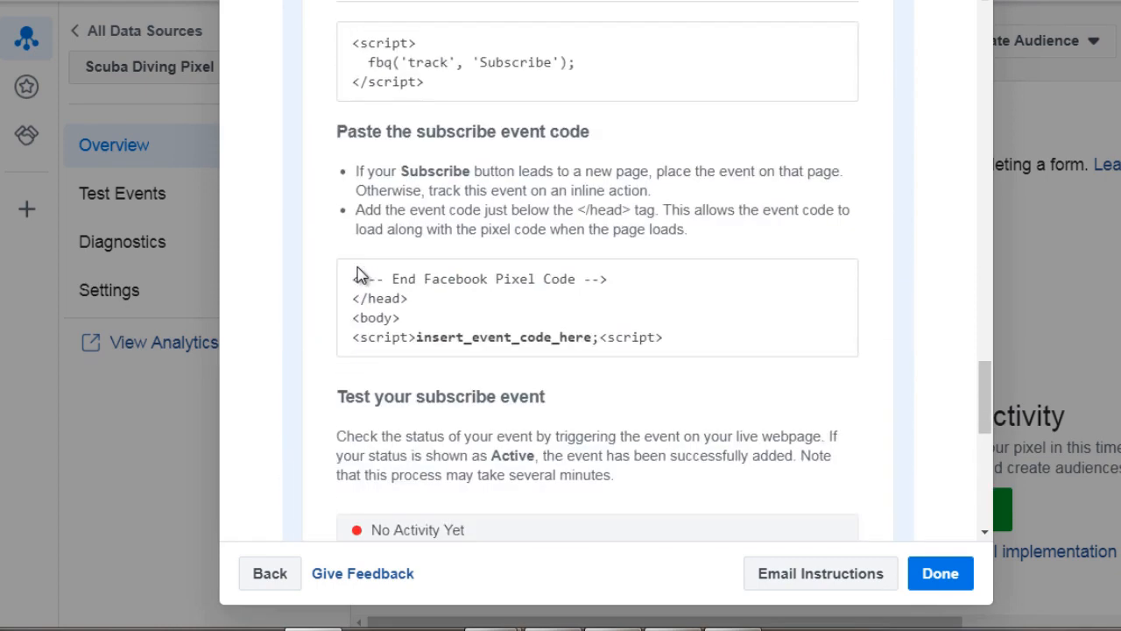
{"action": "scroll", "coordinate": [348, 271], "scroll_direction": "up", "scroll_amount": 8}
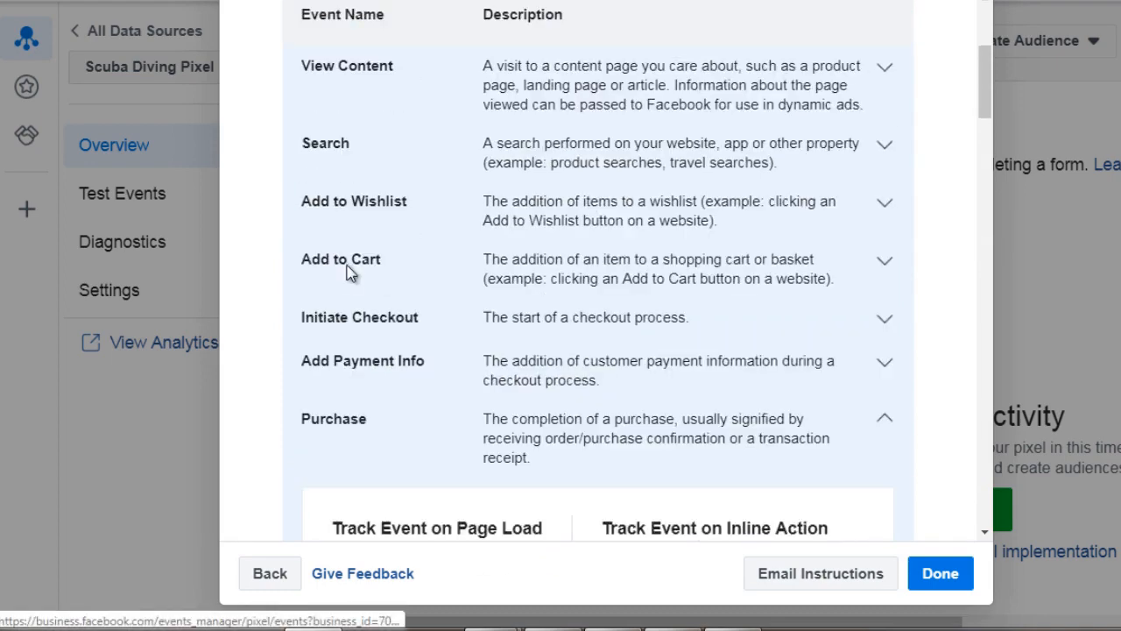
{"action": "left_click", "coordinate": [350, 206]}
{"action": "scroll", "coordinate": [275, 225], "scroll_direction": "down", "scroll_amount": 5}
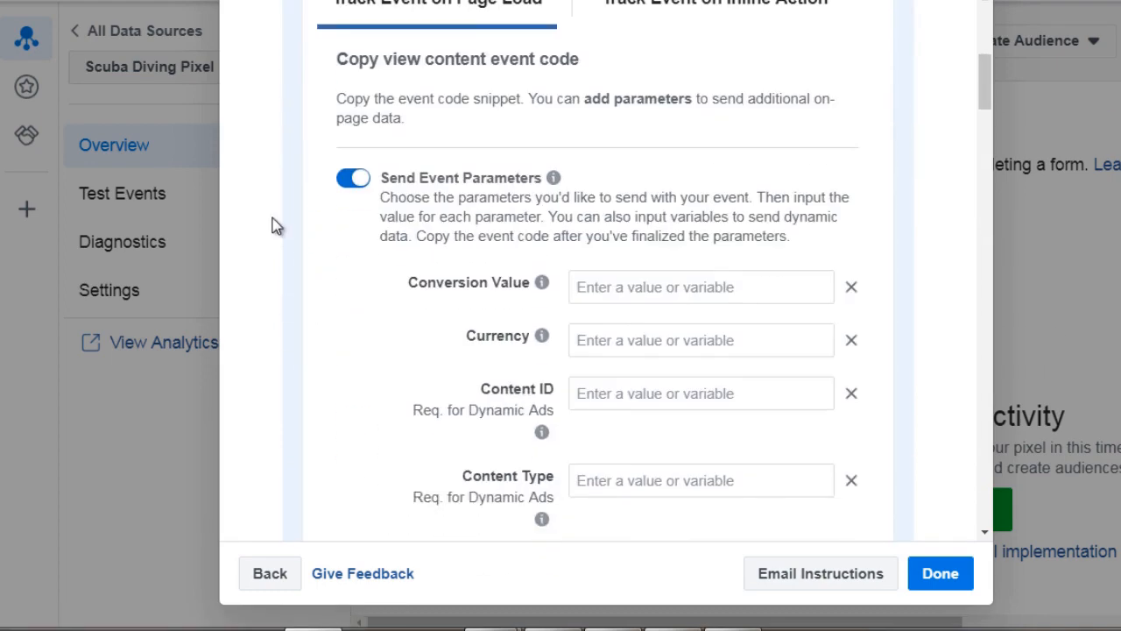
{"action": "scroll", "coordinate": [275, 226], "scroll_direction": "down", "scroll_amount": 2}
{"action": "mouse_move", "coordinate": [343, 217]}
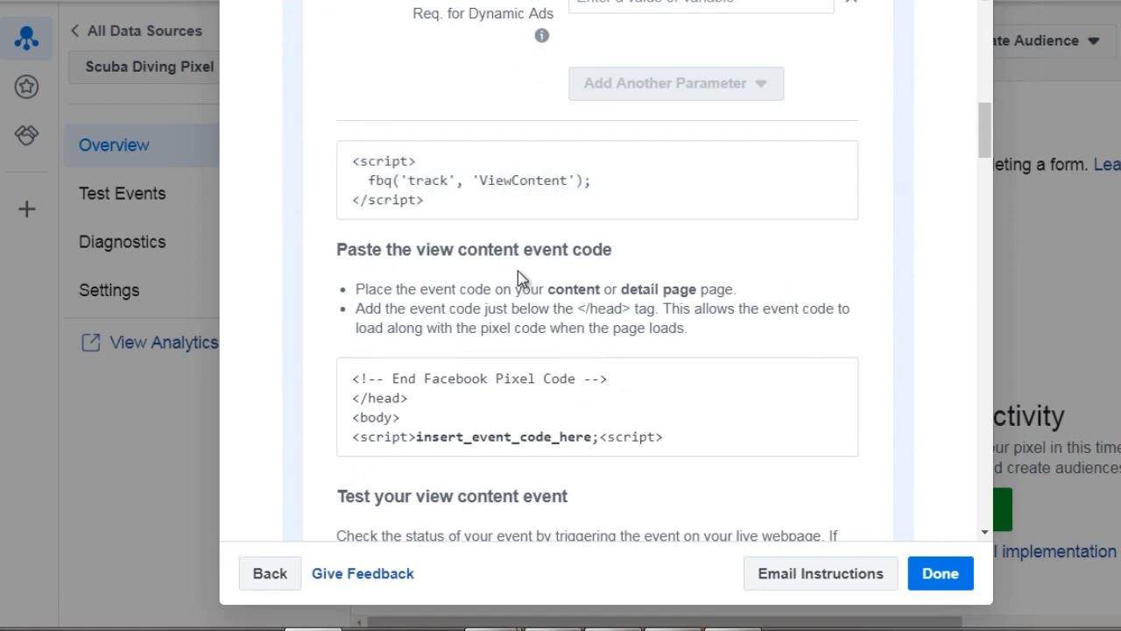
{"action": "mouse_move", "coordinate": [486, 226]}
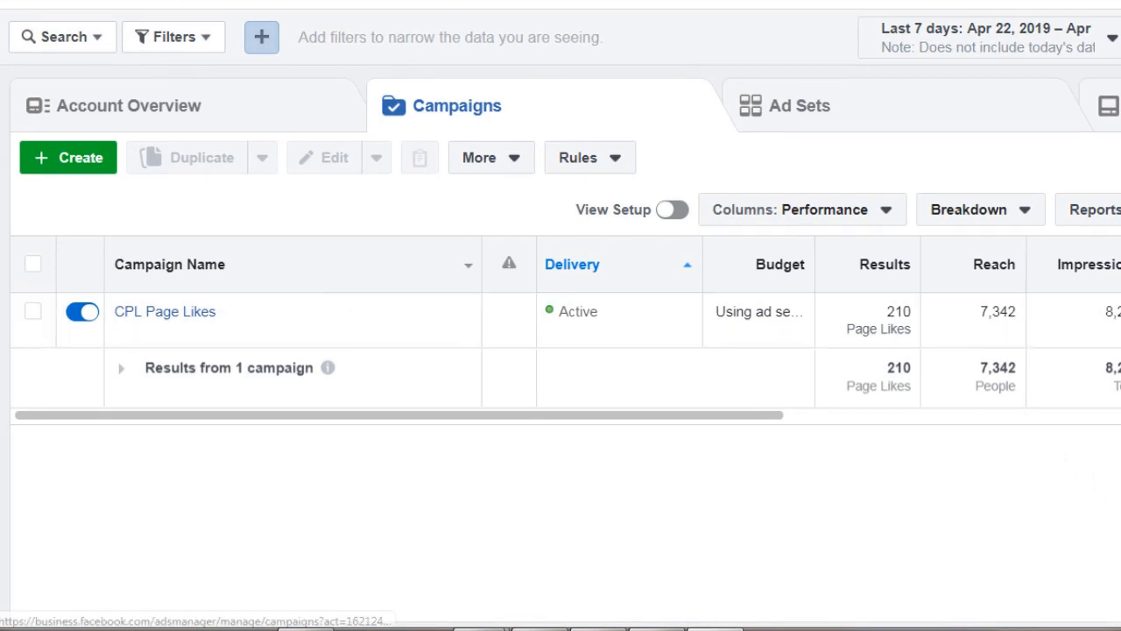
- Start creating a new campaign from the Ads Manager campaign list
{"action": "left_click", "coordinate": [88, 1]}
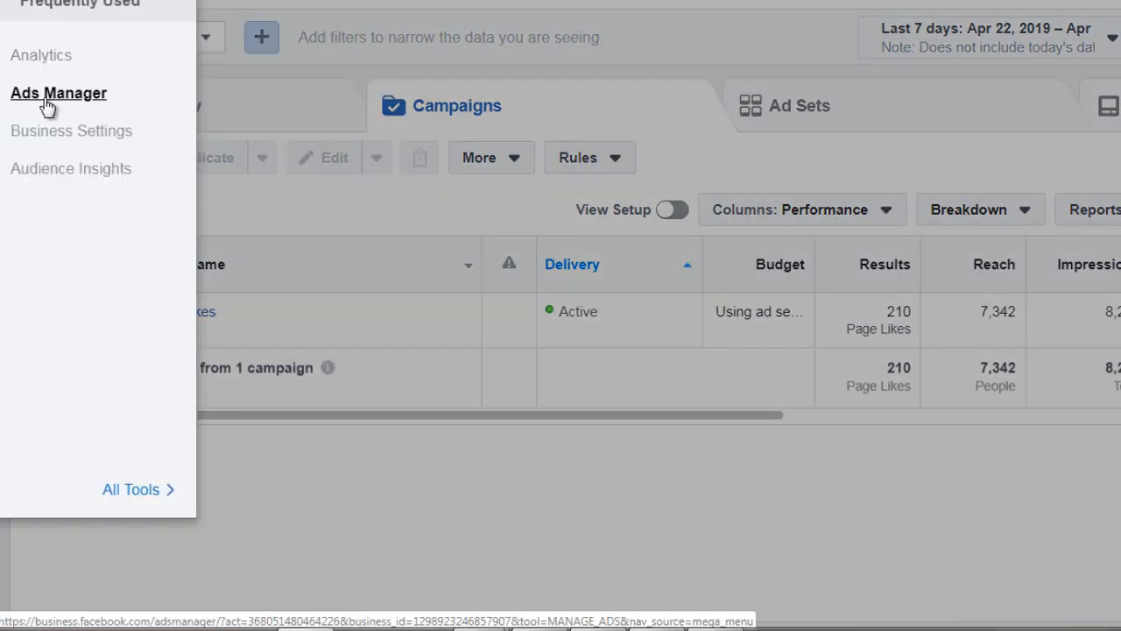
{"action": "left_click", "coordinate": [308, 100]}
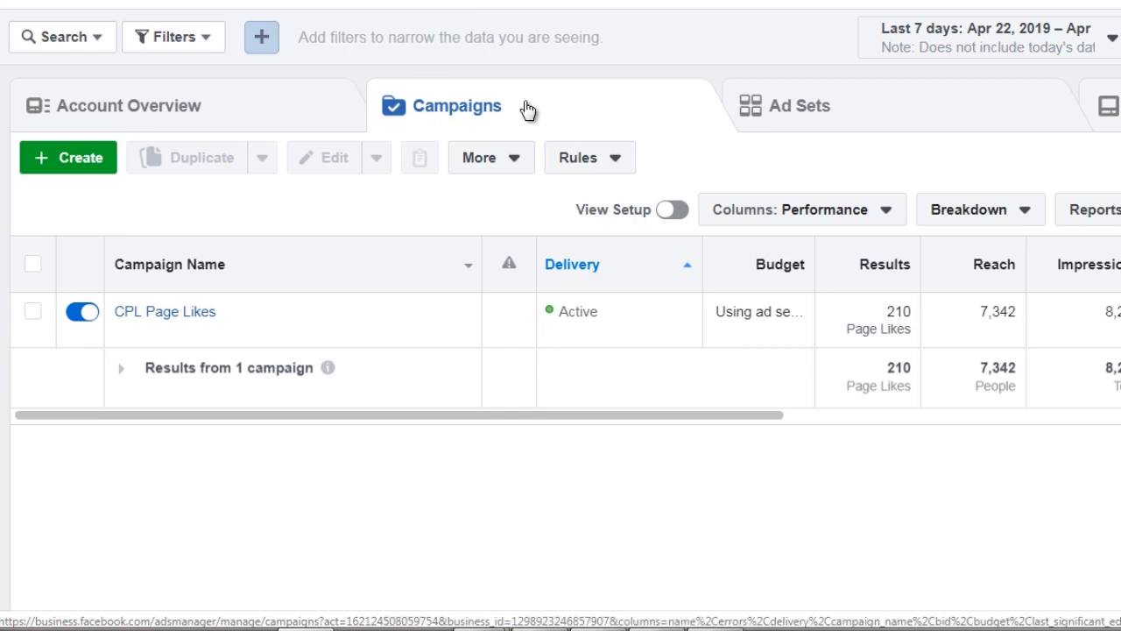
{"action": "left_click", "coordinate": [91, 163]}
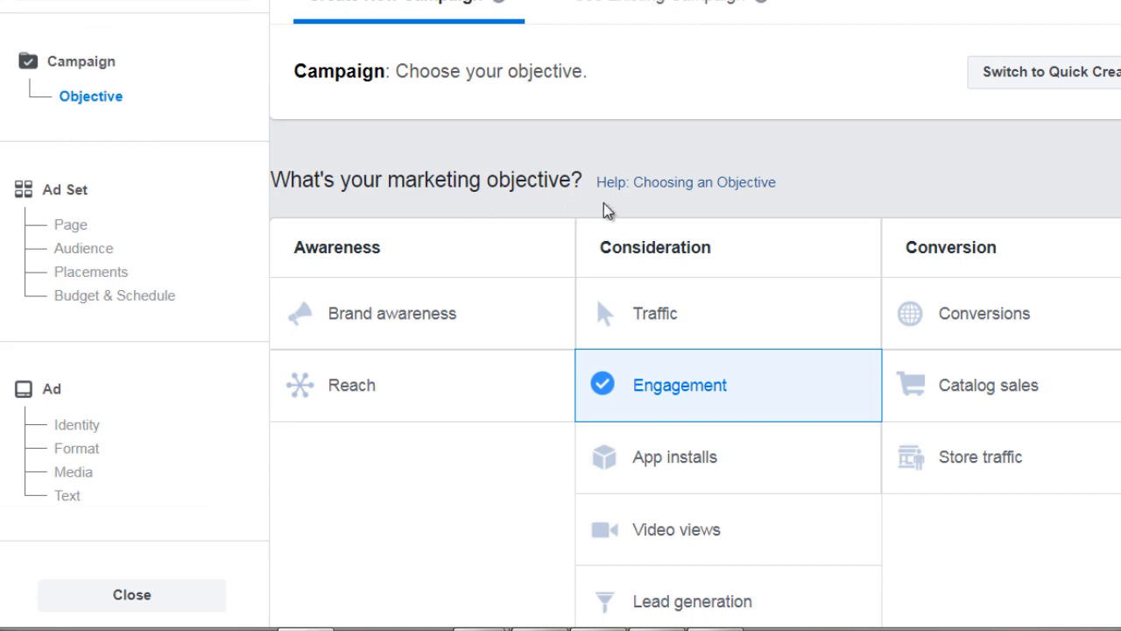
- Try the Traffic objective, switch to Engagement and review its campaign options
{"action": "scroll", "coordinate": [624, 198], "scroll_direction": "down", "scroll_amount": 1}
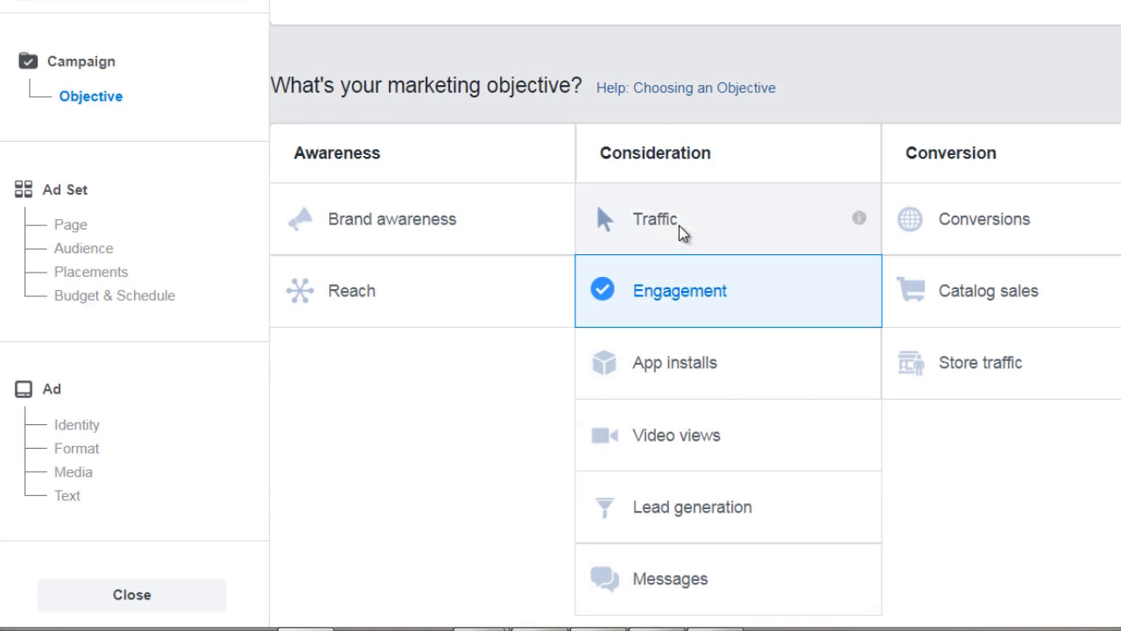
{"action": "left_click", "coordinate": [796, 222]}
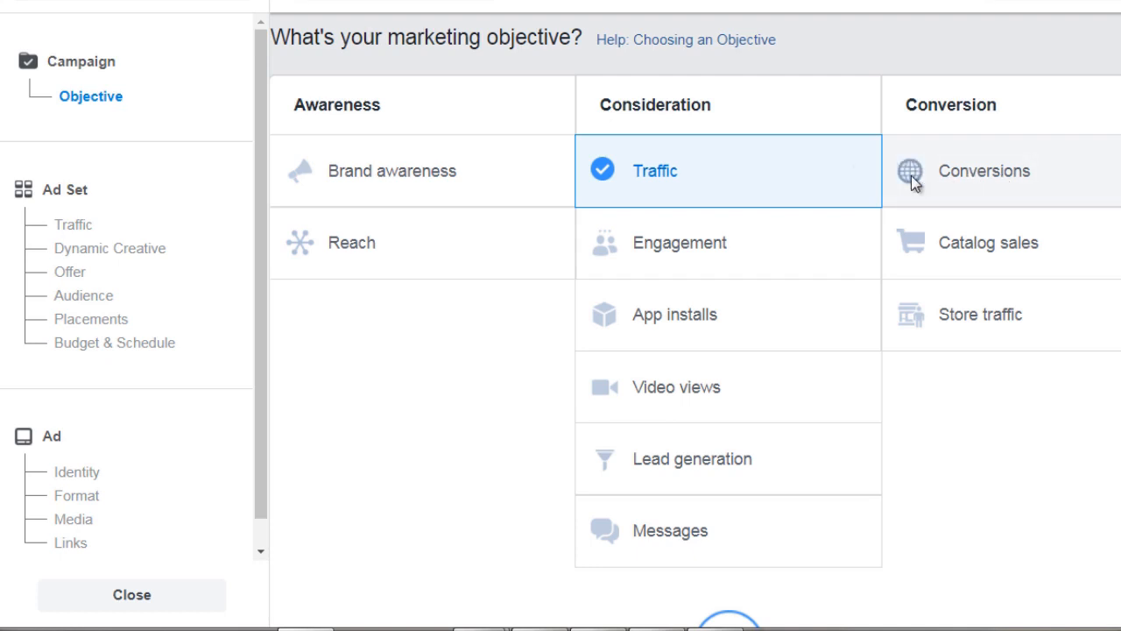
{"action": "left_click", "coordinate": [787, 249]}
{"action": "scroll", "coordinate": [733, 281], "scroll_direction": "down", "scroll_amount": 5}
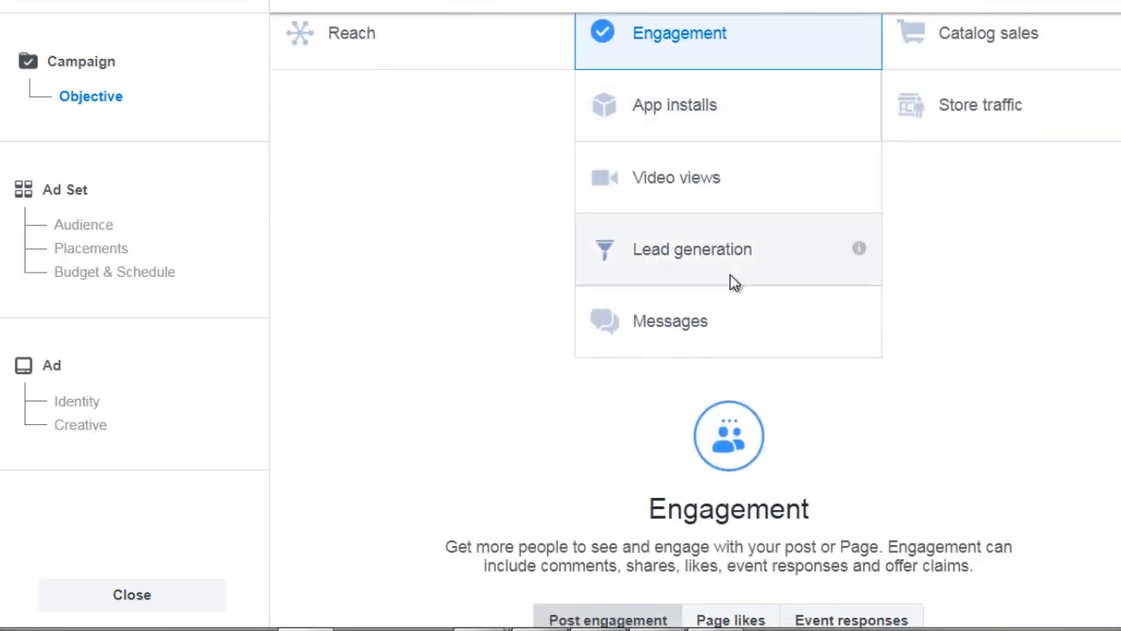
{"action": "scroll", "coordinate": [731, 274], "scroll_direction": "down", "scroll_amount": 1}
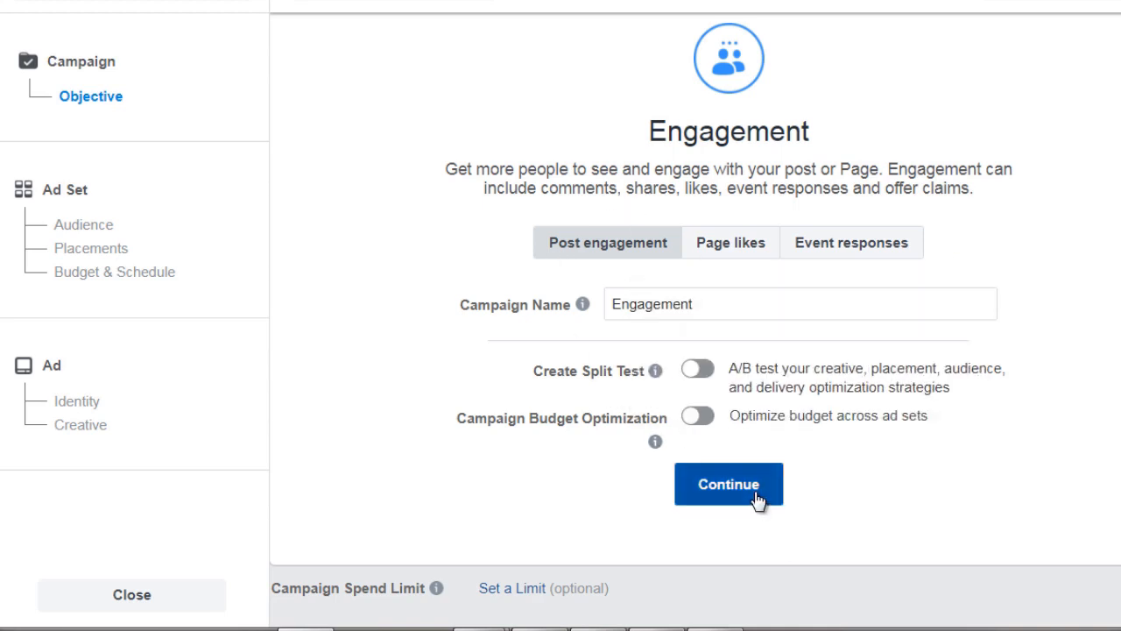
- Set the Engagement type to Page likes, then change the campaign objective back to Traffic
{"action": "left_click", "coordinate": [746, 243]}
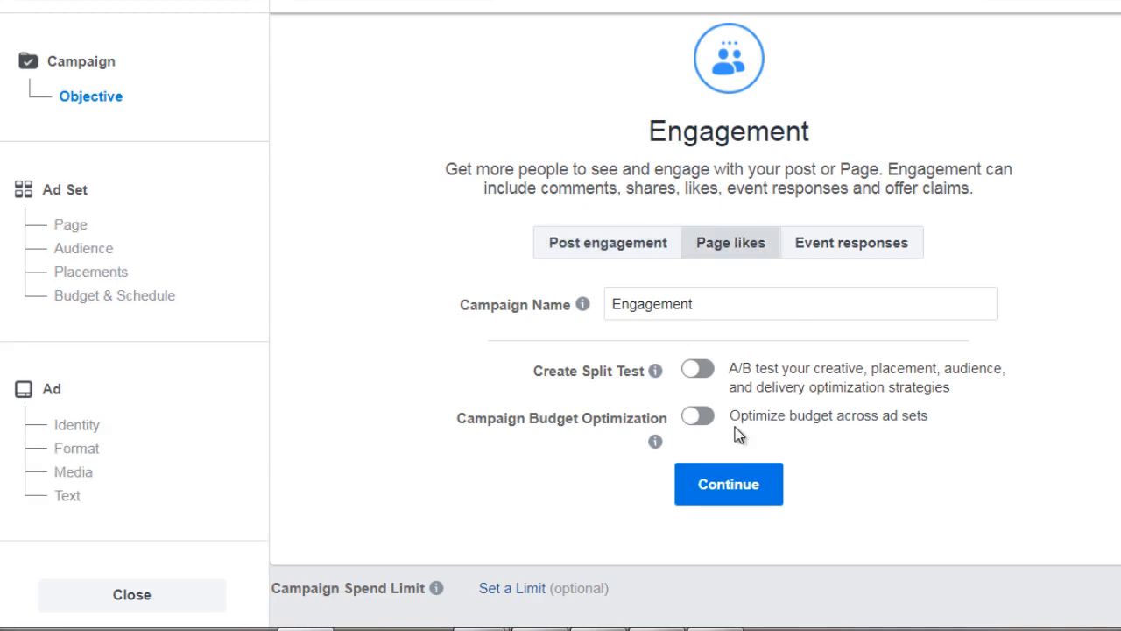
{"action": "scroll", "coordinate": [743, 474], "scroll_direction": "up", "scroll_amount": 4}
{"action": "scroll", "coordinate": [552, 342], "scroll_direction": "up", "scroll_amount": 2}
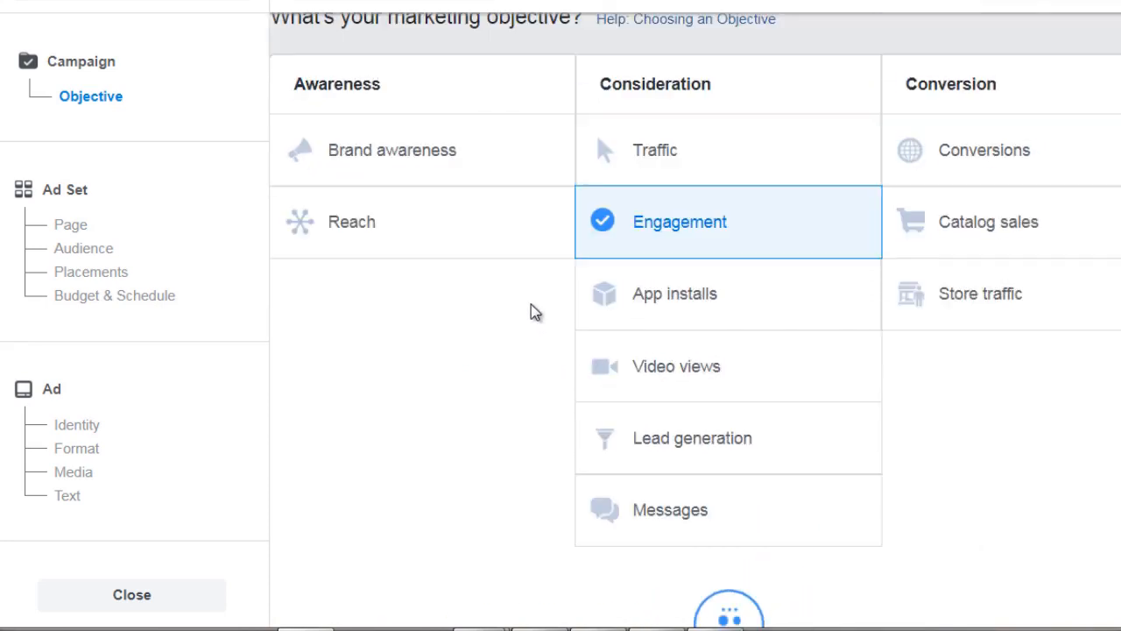
{"action": "scroll", "coordinate": [530, 311], "scroll_direction": "up", "scroll_amount": 1}
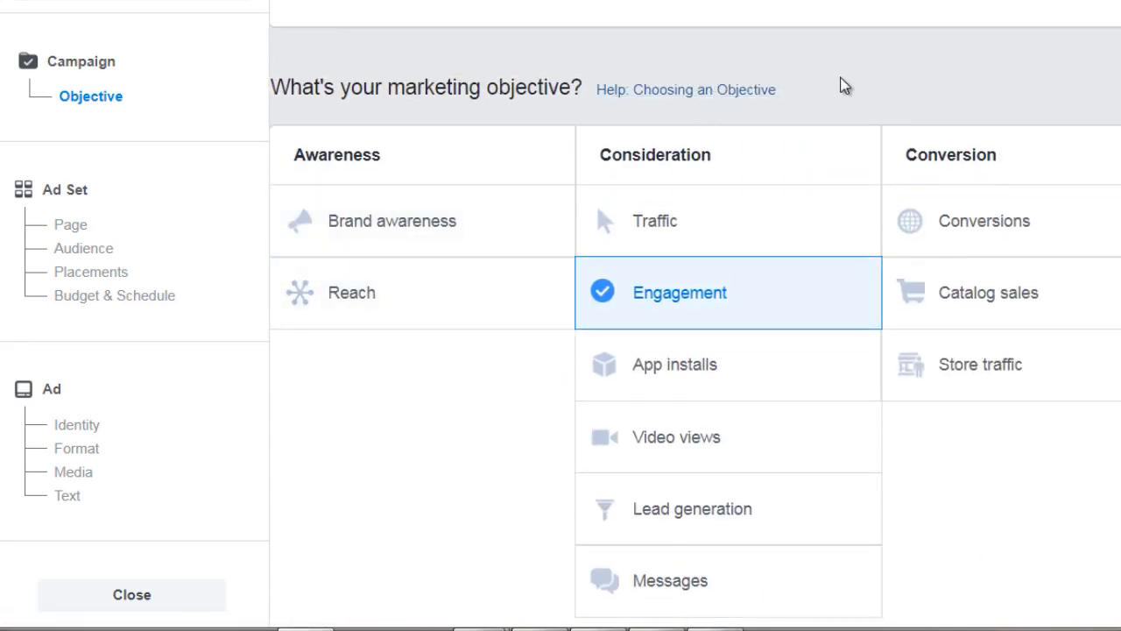
{"action": "left_click", "coordinate": [759, 245]}
{"action": "scroll", "coordinate": [994, 217], "scroll_direction": "down", "scroll_amount": 2}
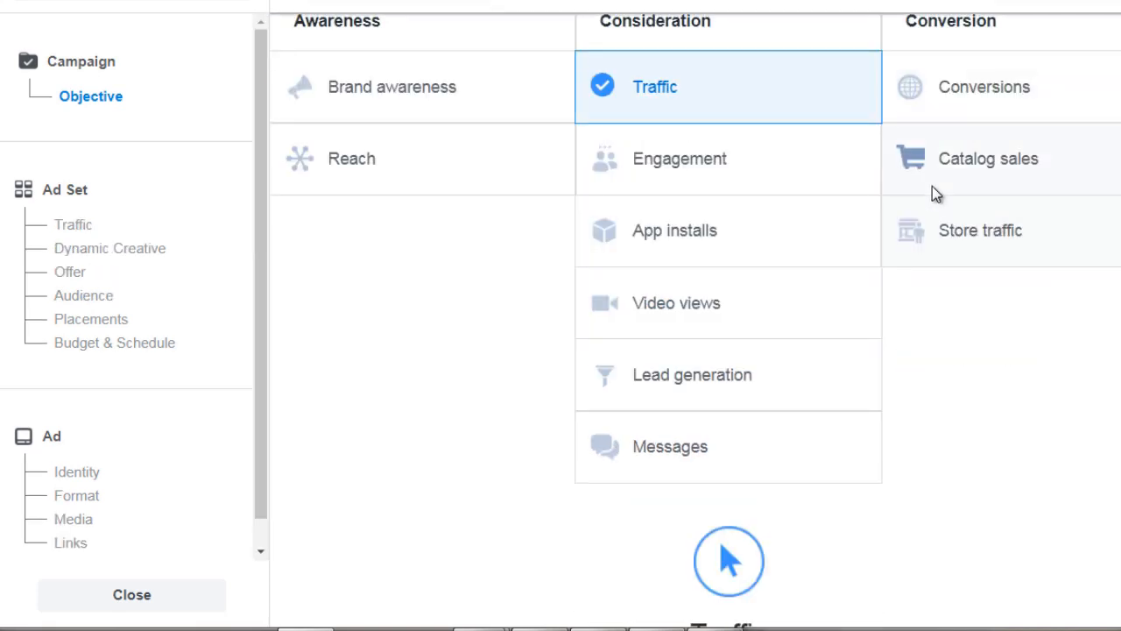
- Select Conversions as the campaign's marketing objective
{"action": "left_click", "coordinate": [966, 105]}
{"action": "scroll", "coordinate": [975, 113], "scroll_direction": "down", "scroll_amount": 2}
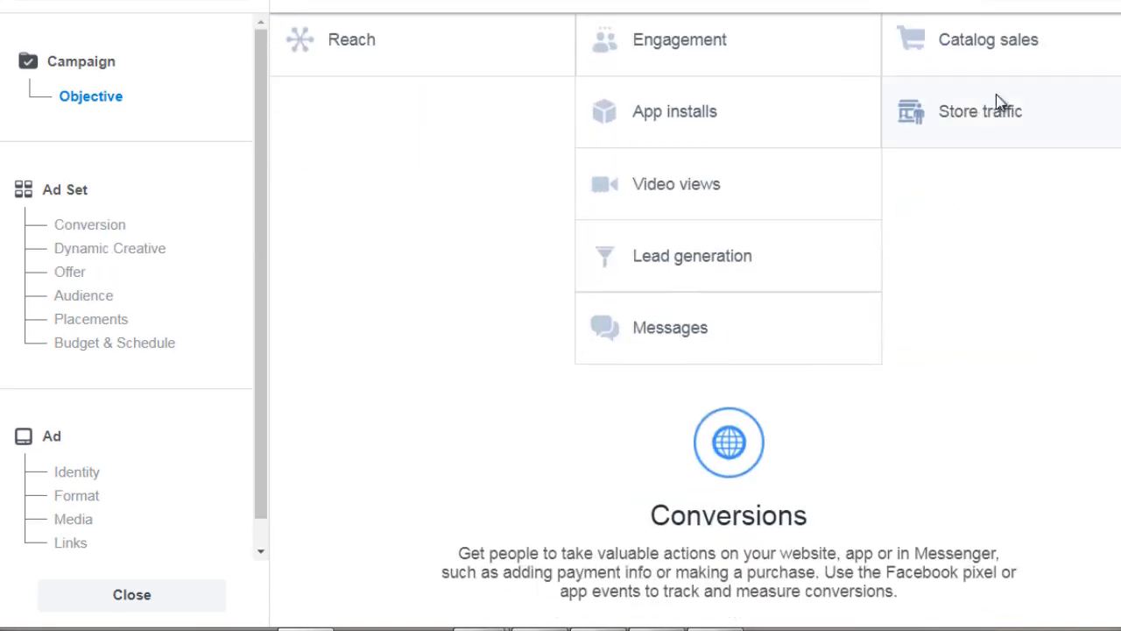
{"action": "scroll", "coordinate": [716, 282], "scroll_direction": "down", "scroll_amount": 2}
{"action": "scroll", "coordinate": [776, 283], "scroll_direction": "down", "scroll_amount": 3}
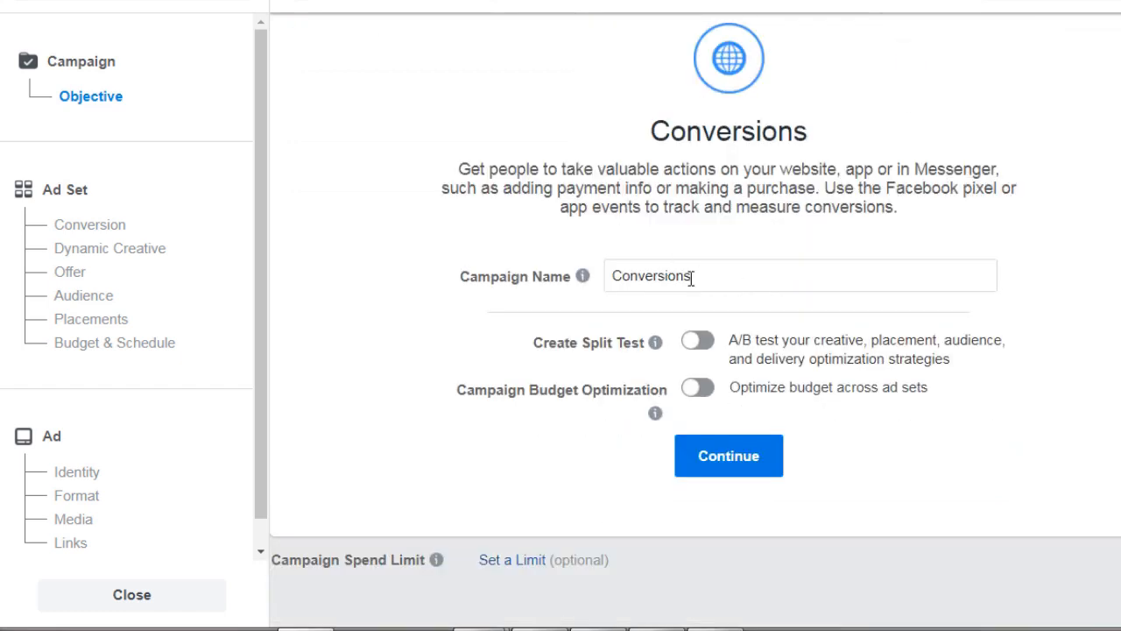
- Name the campaign "Conversions - Example Test" and continue to the ad set settings
{"action": "left_click", "coordinate": [752, 271]}
{"action": "type", "text": "- "}
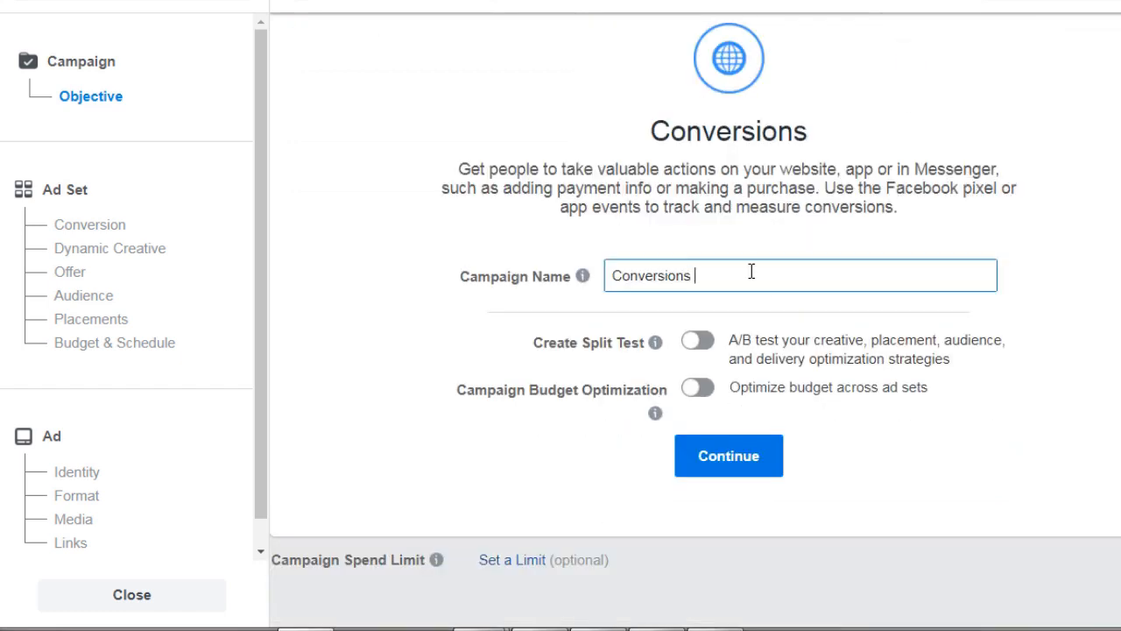
{"action": "type", "text": "Example Test"}
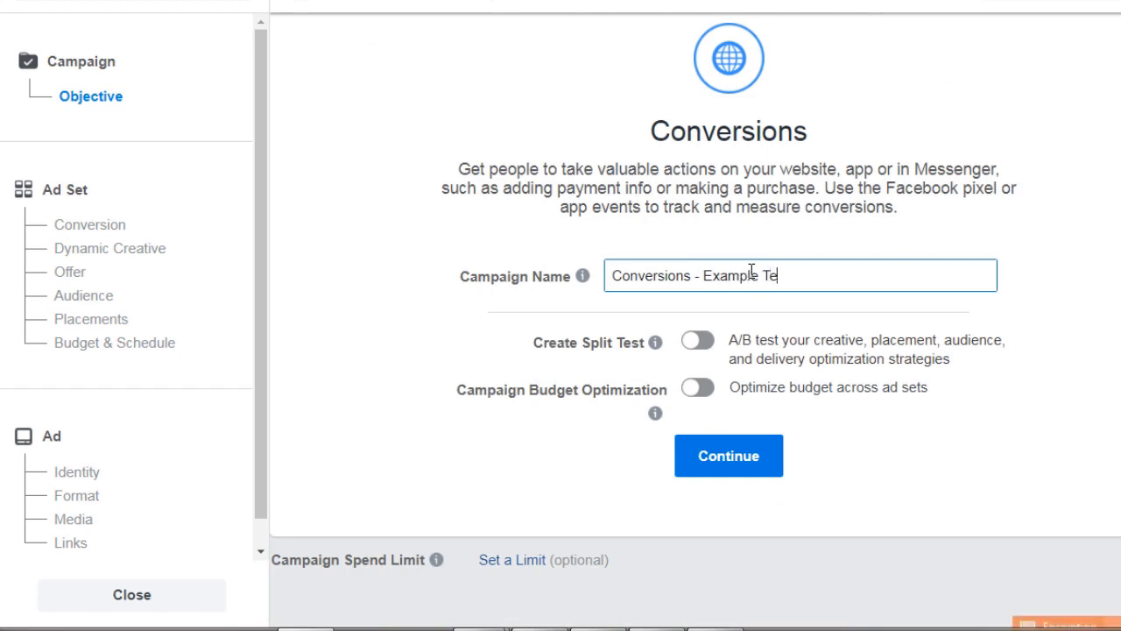
{"action": "left_click", "coordinate": [420, 252]}
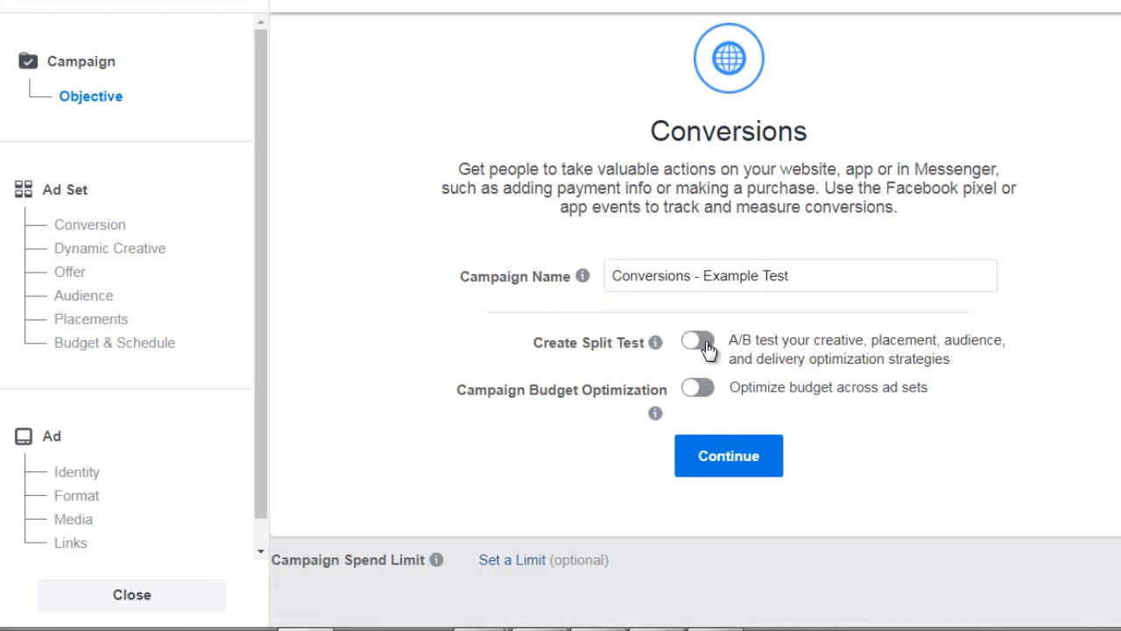
{"action": "left_click", "coordinate": [720, 473]}
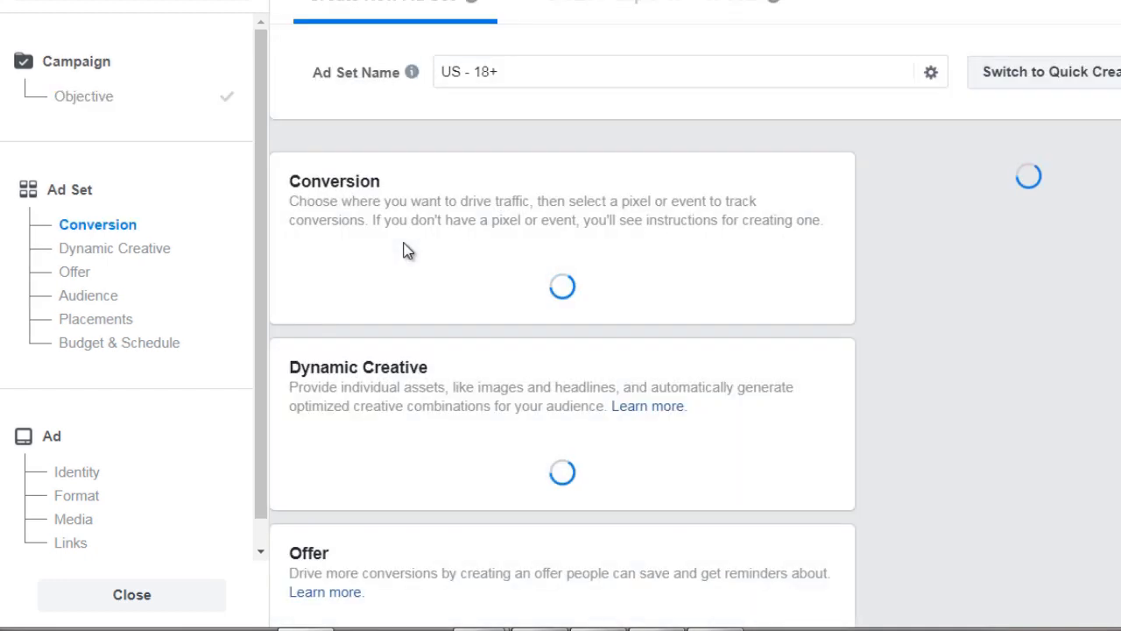
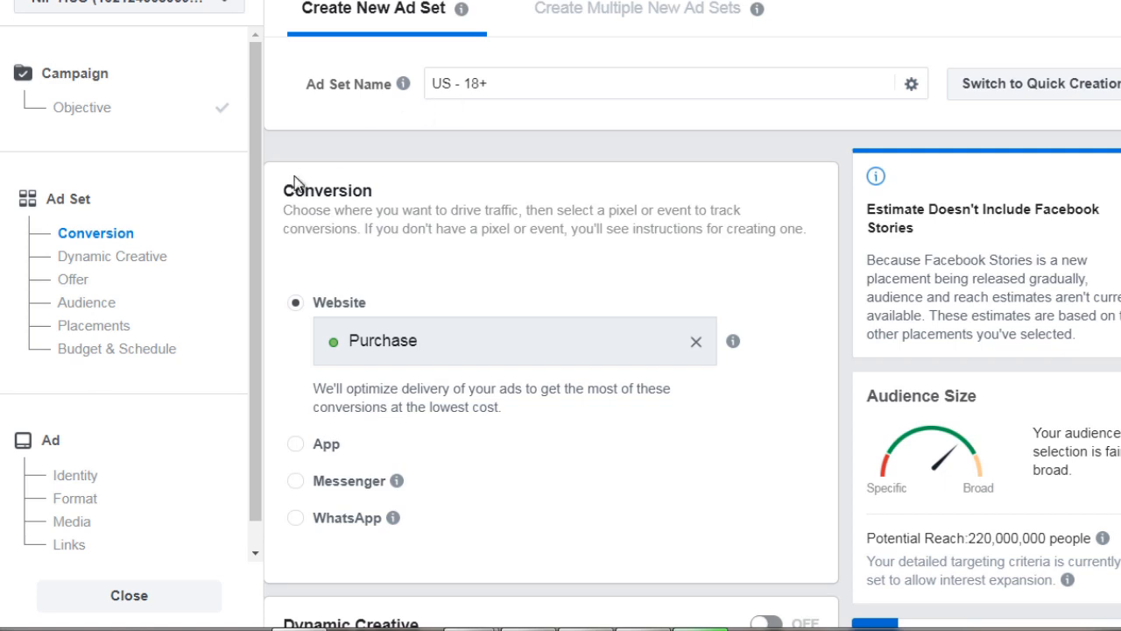
- Review the Purchase conversion settings, then turn Dynamic Creative on and back off for the ad set
{"action": "scroll", "coordinate": [269, 223], "scroll_direction": "down", "scroll_amount": 1}
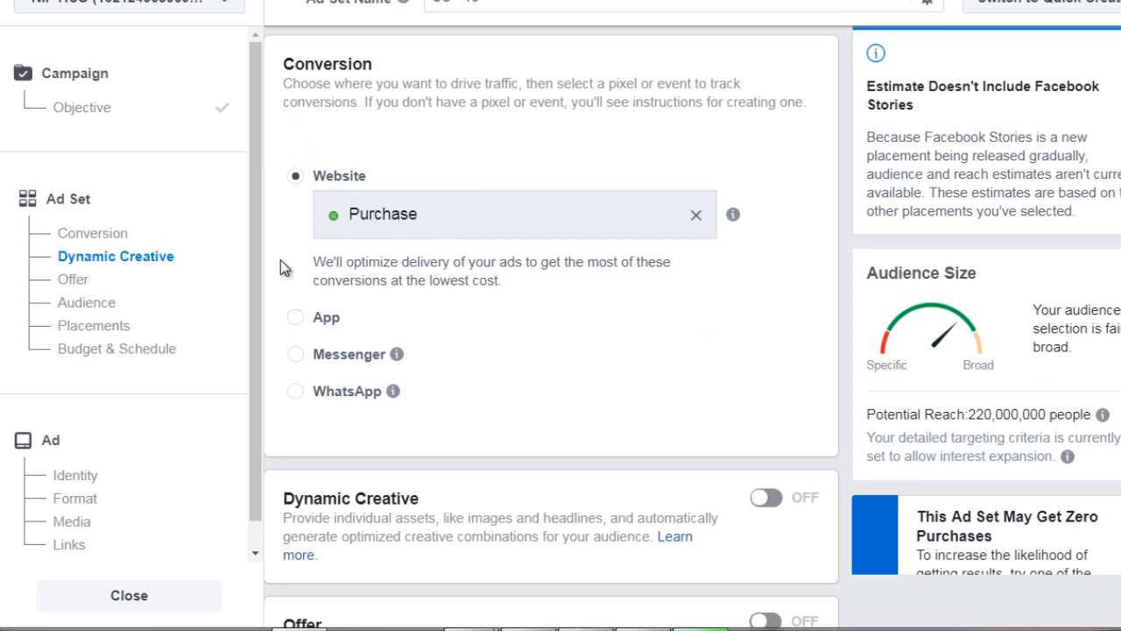
{"action": "scroll", "coordinate": [294, 264], "scroll_direction": "down", "scroll_amount": 4}
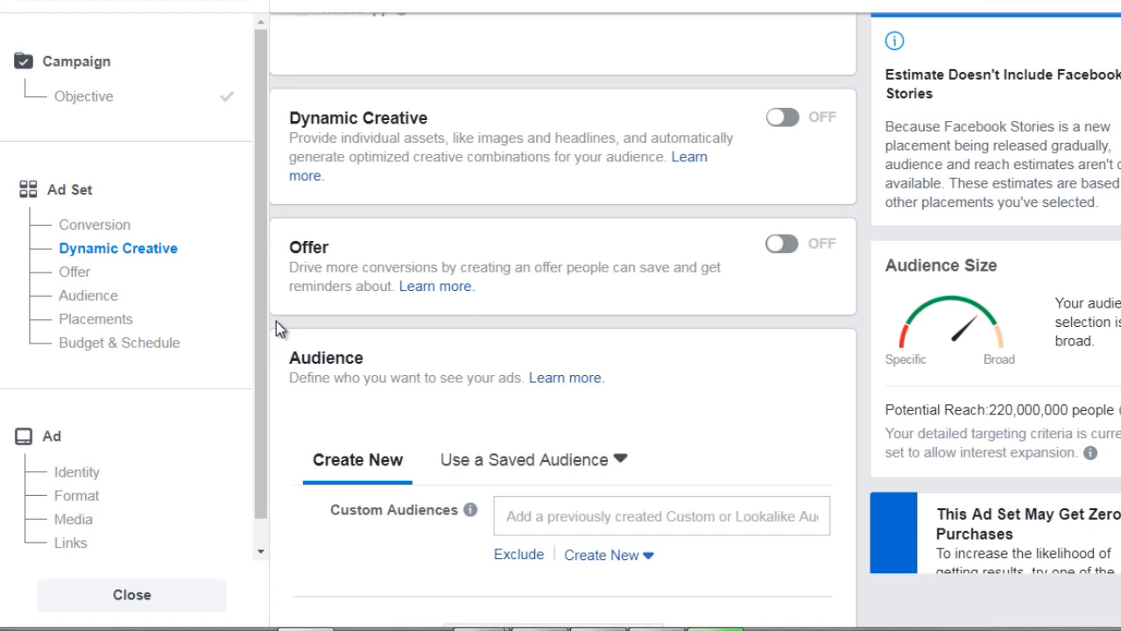
{"action": "left_click", "coordinate": [788, 124]}
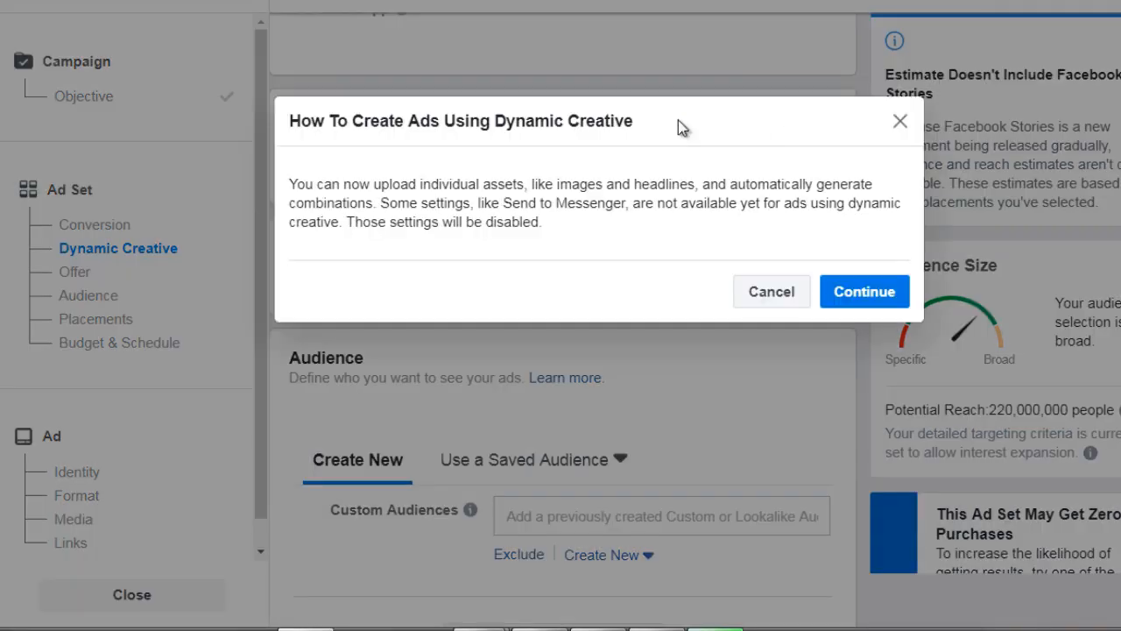
{"action": "left_click", "coordinate": [853, 293]}
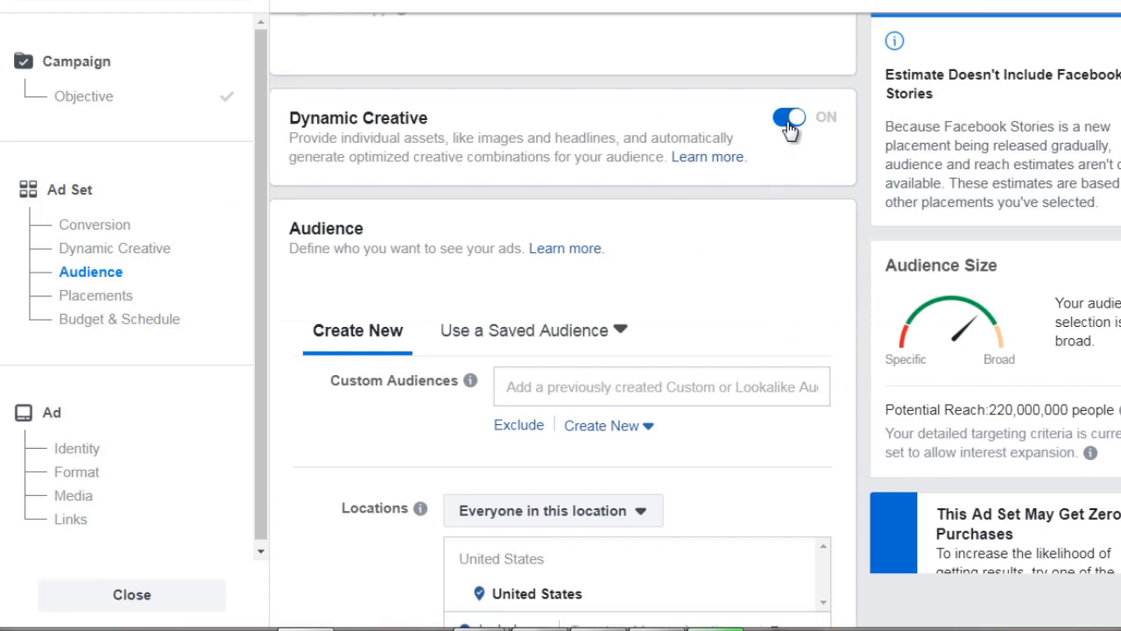
{"action": "left_click", "coordinate": [788, 125]}
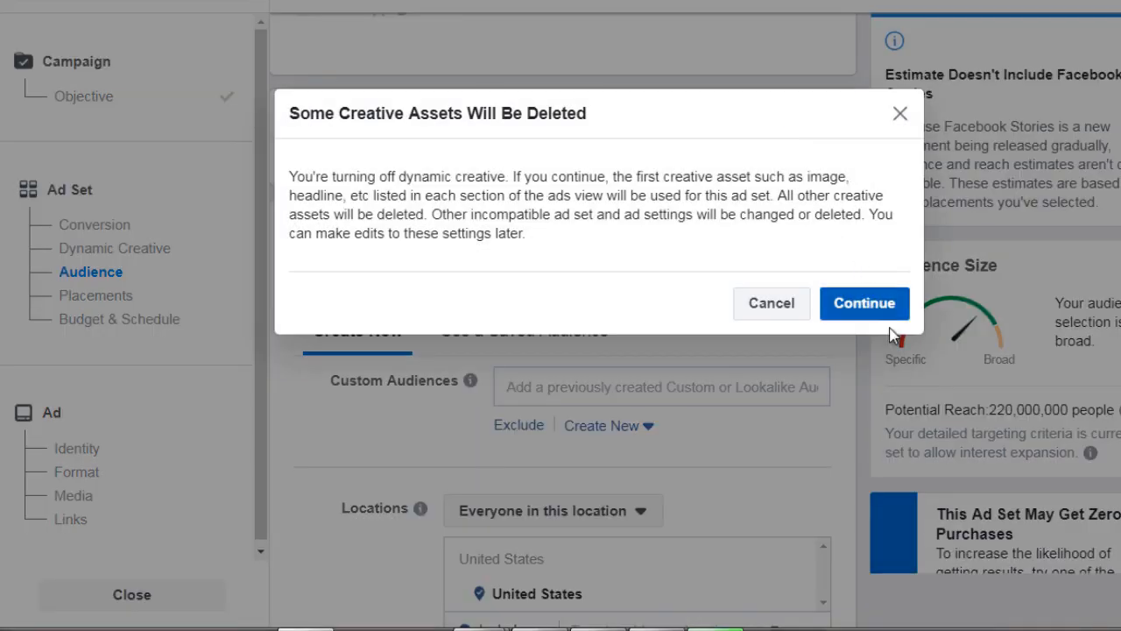
{"action": "left_click", "coordinate": [876, 306]}
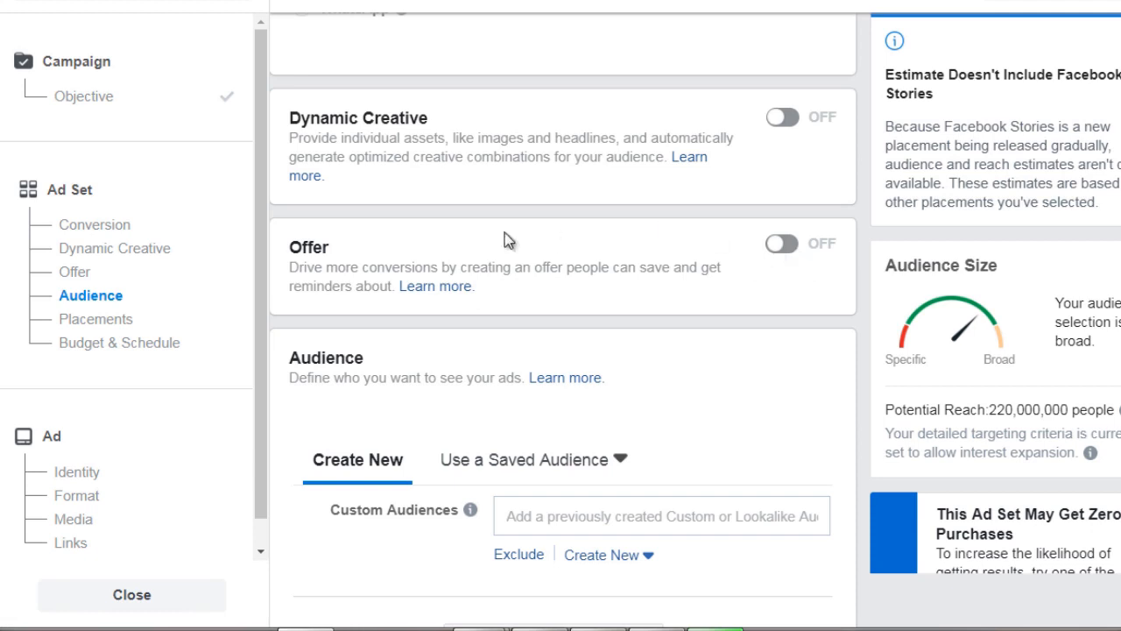
- Set the ad set audience's age range to 25–54
{"action": "scroll", "coordinate": [275, 317], "scroll_direction": "down", "scroll_amount": 3}
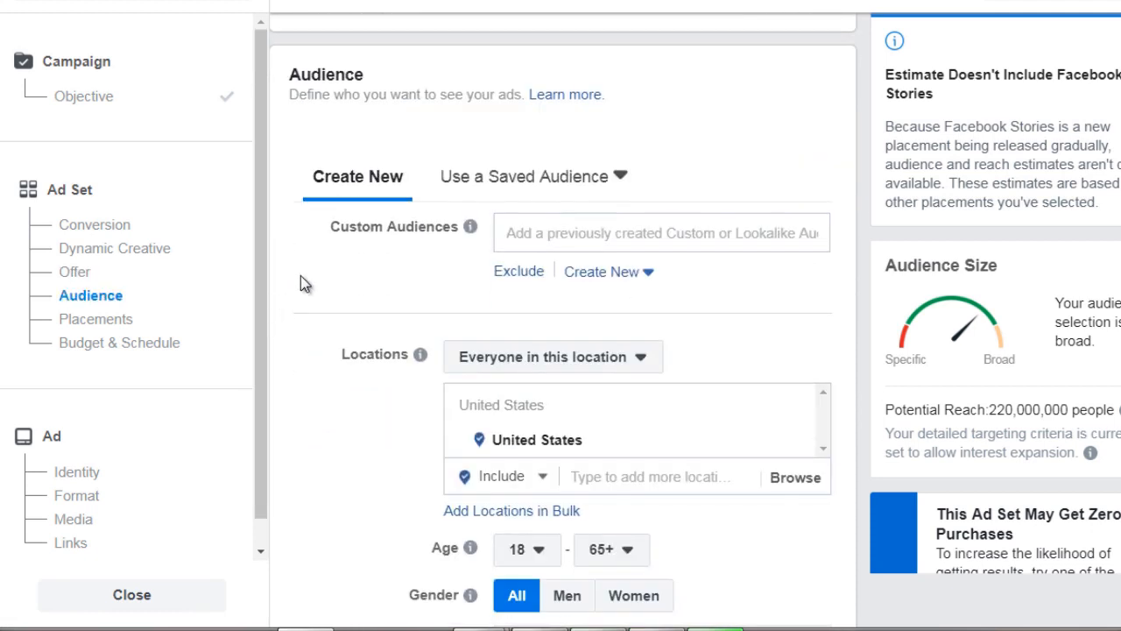
{"action": "scroll", "coordinate": [300, 276], "scroll_direction": "down", "scroll_amount": 1}
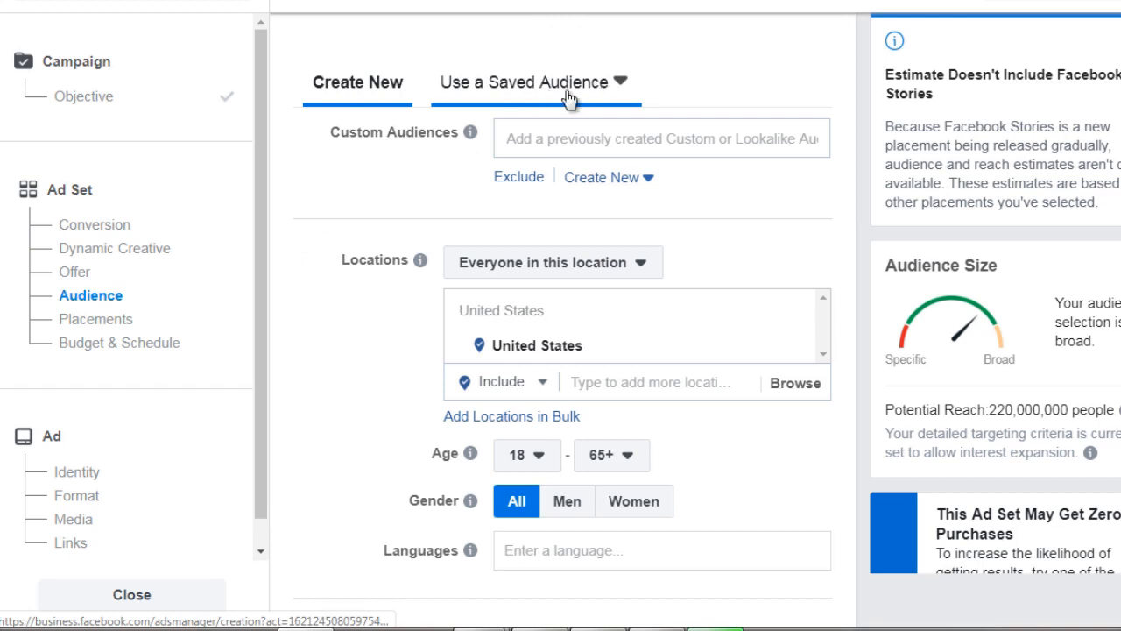
{"action": "scroll", "coordinate": [347, 211], "scroll_direction": "down", "scroll_amount": 2}
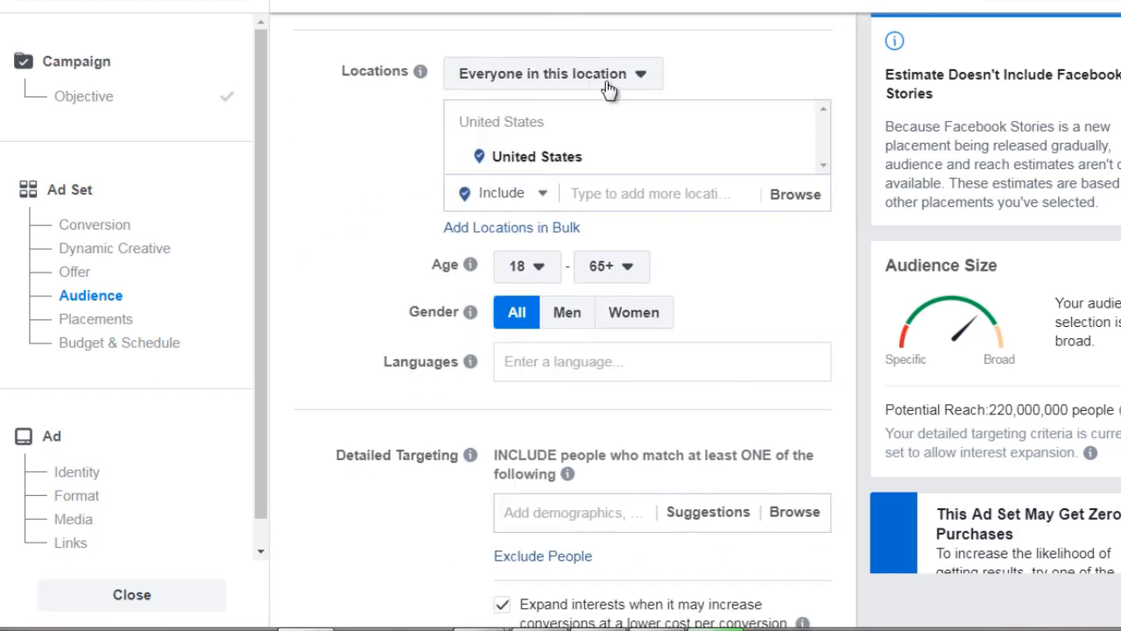
{"action": "scroll", "coordinate": [362, 285], "scroll_direction": "down", "scroll_amount": 1}
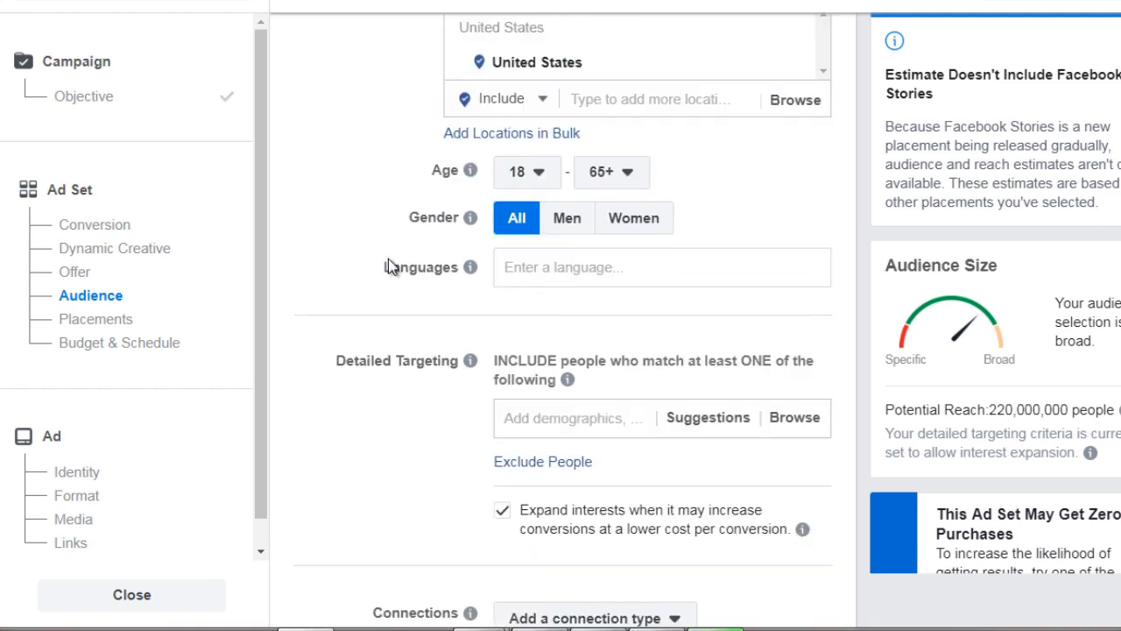
{"action": "left_click", "coordinate": [541, 185]}
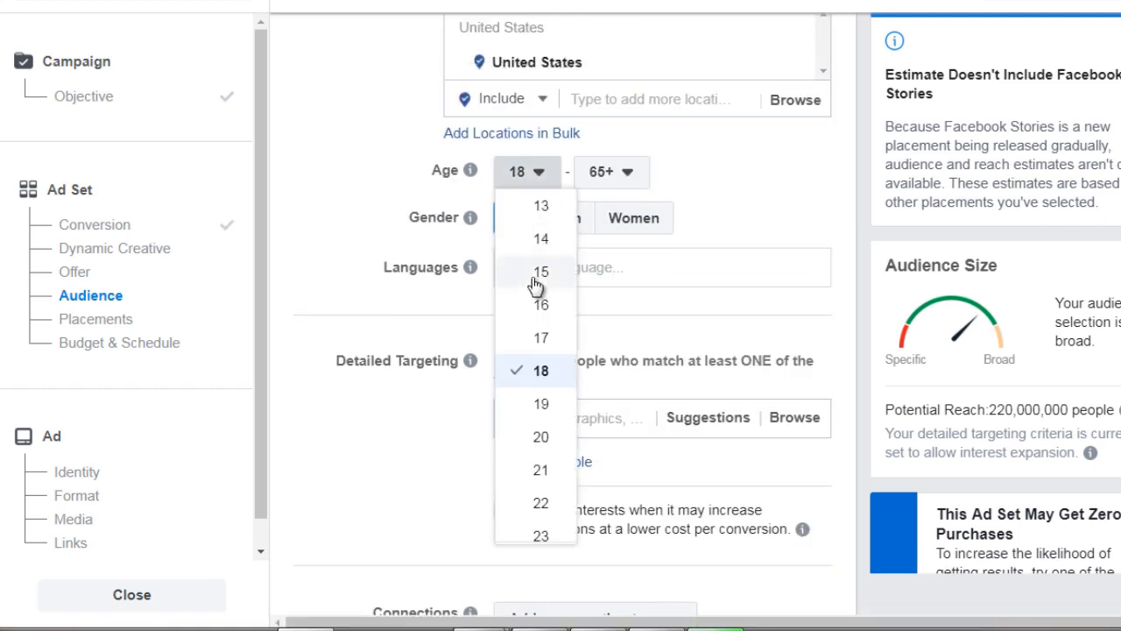
{"action": "scroll", "coordinate": [534, 396], "scroll_direction": "down", "scroll_amount": 2}
{"action": "left_click", "coordinate": [540, 413]}
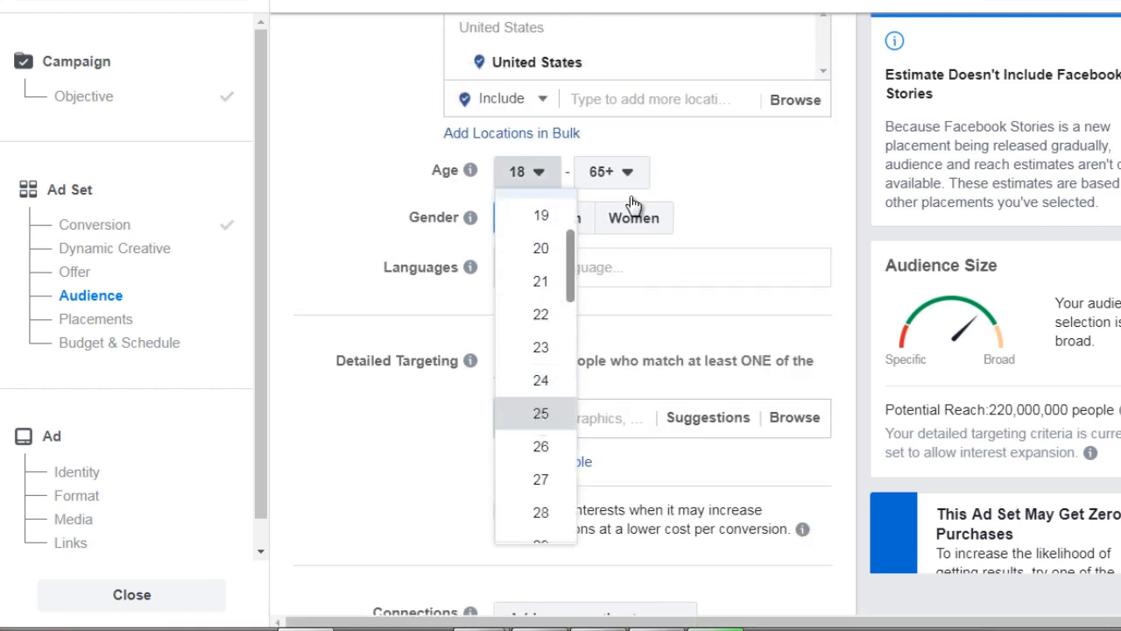
{"action": "left_click", "coordinate": [613, 186]}
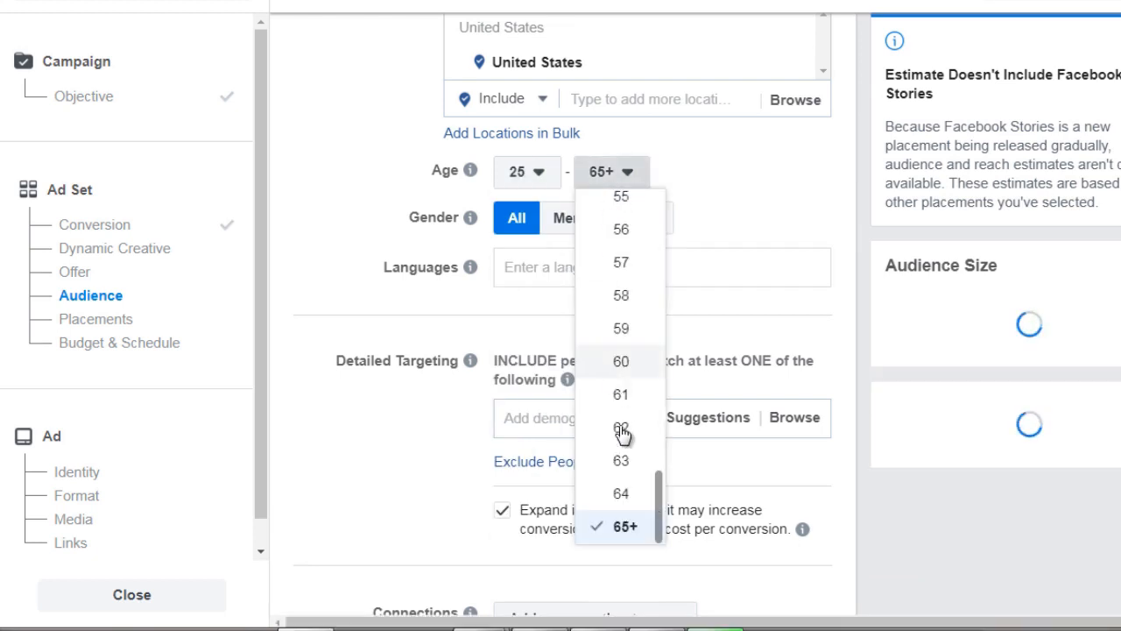
{"action": "scroll", "coordinate": [622, 263], "scroll_direction": "up", "scroll_amount": 1}
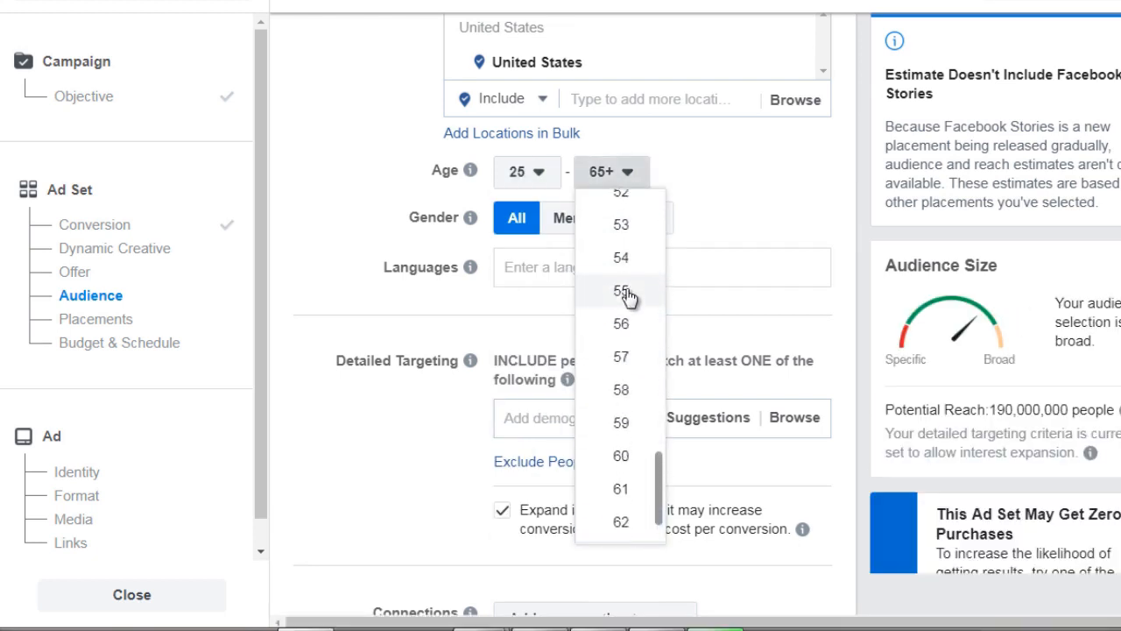
{"action": "left_click", "coordinate": [626, 259]}
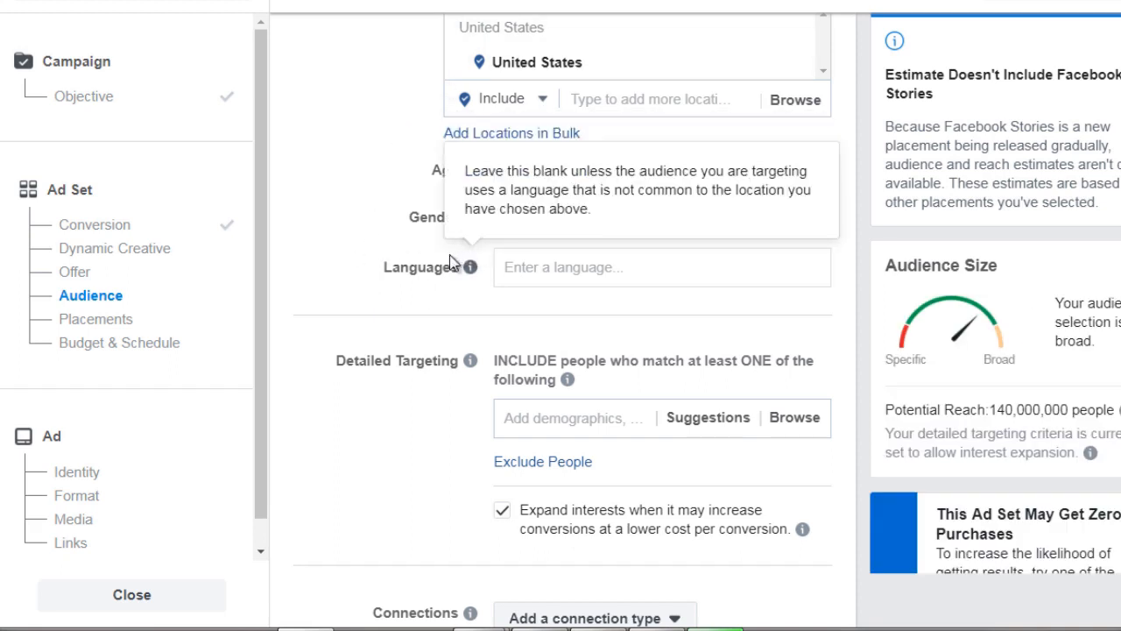
{"action": "scroll", "coordinate": [362, 282], "scroll_direction": "down", "scroll_amount": 2}
{"action": "scroll", "coordinate": [361, 282], "scroll_direction": "down", "scroll_amount": 1}
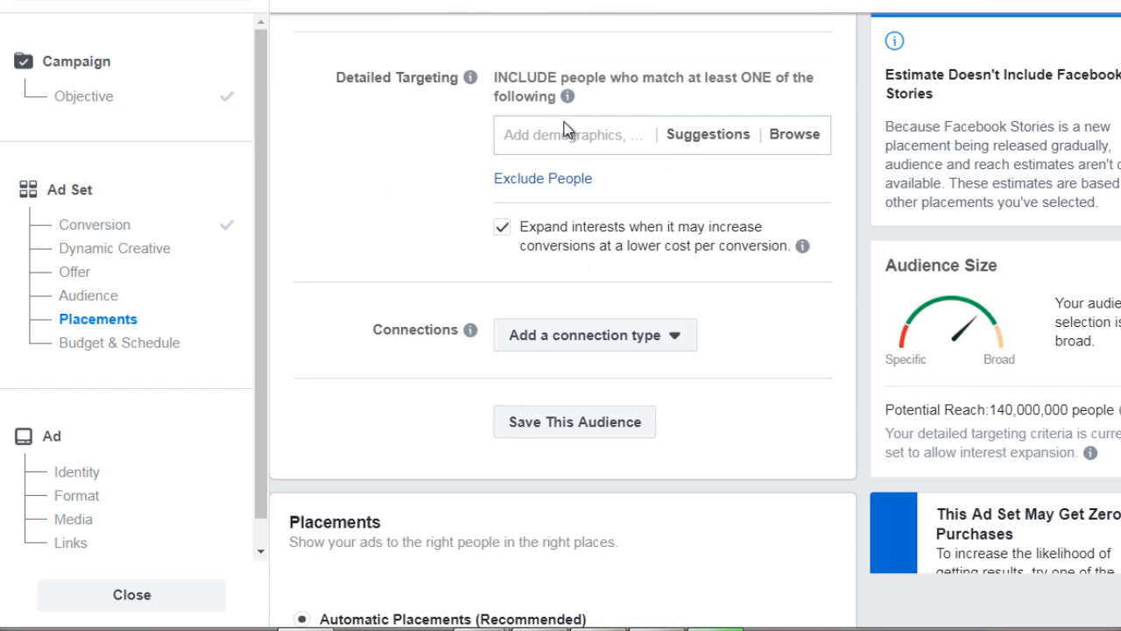
{"action": "left_click", "coordinate": [565, 132]}
{"action": "type", "text": "scuba diving"}
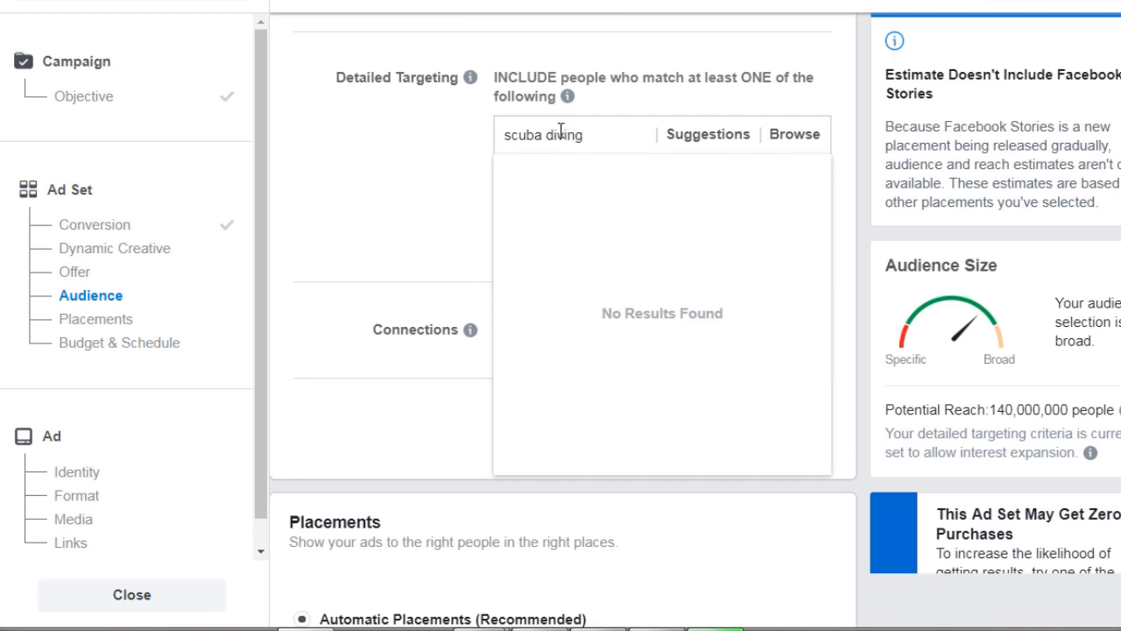
{"action": "left_click", "coordinate": [583, 182]}
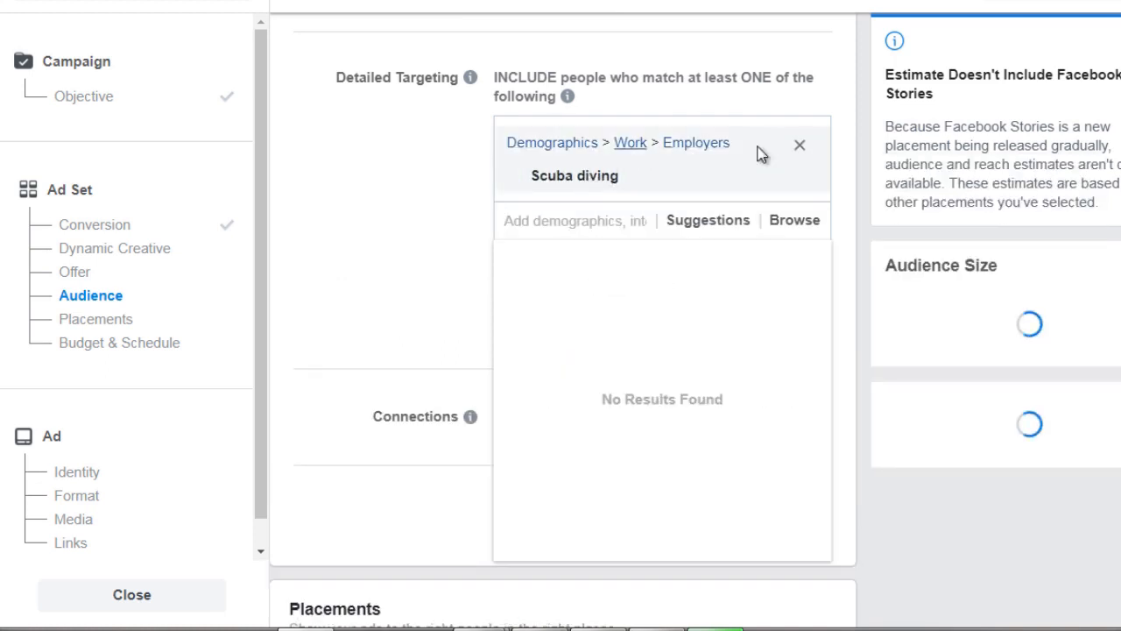
{"action": "left_click", "coordinate": [799, 177]}
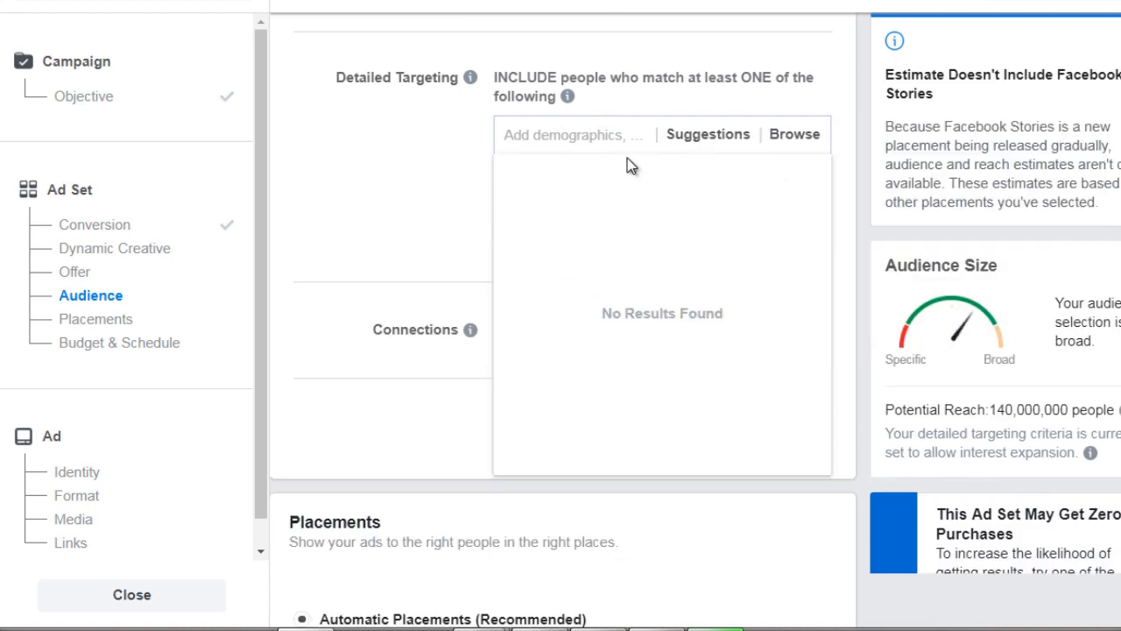
- Add the Scuba diving interest to the detailed targeting and turn off interest expansion
{"action": "left_click", "coordinate": [550, 132]}
{"action": "type", "text": "scuba diving"}
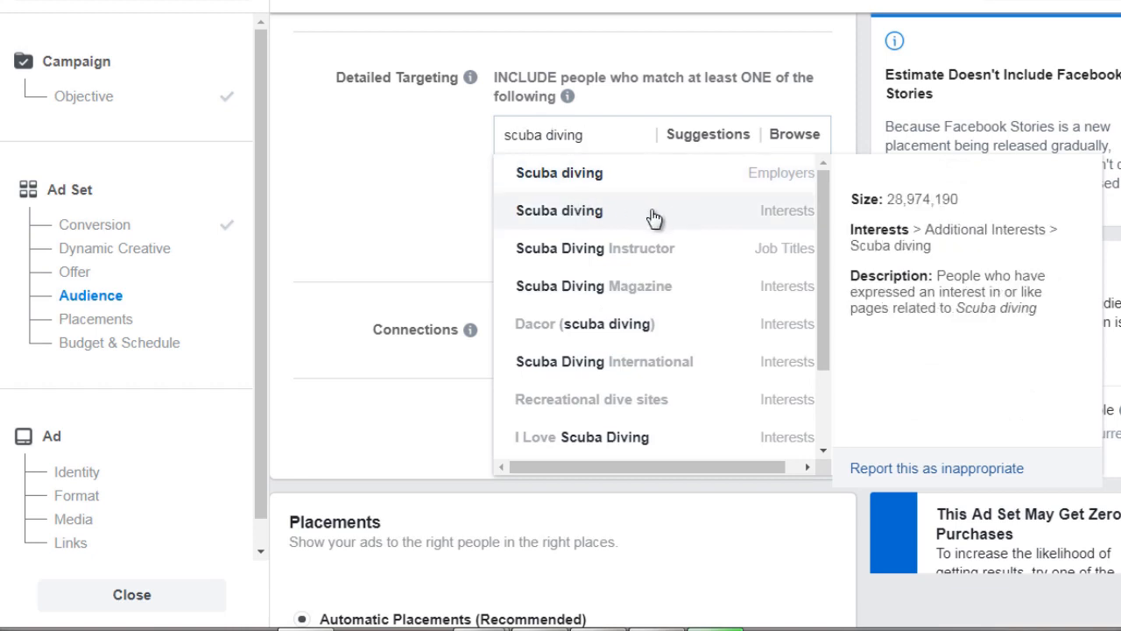
{"action": "left_click", "coordinate": [590, 215]}
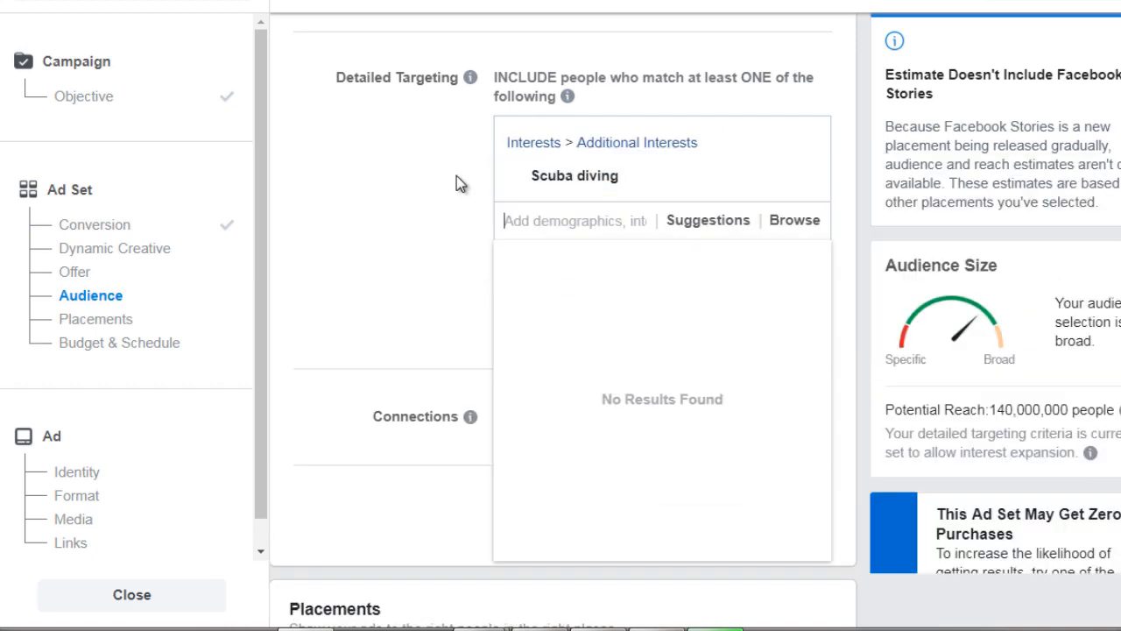
{"action": "scroll", "coordinate": [454, 184], "scroll_direction": "down", "scroll_amount": 1}
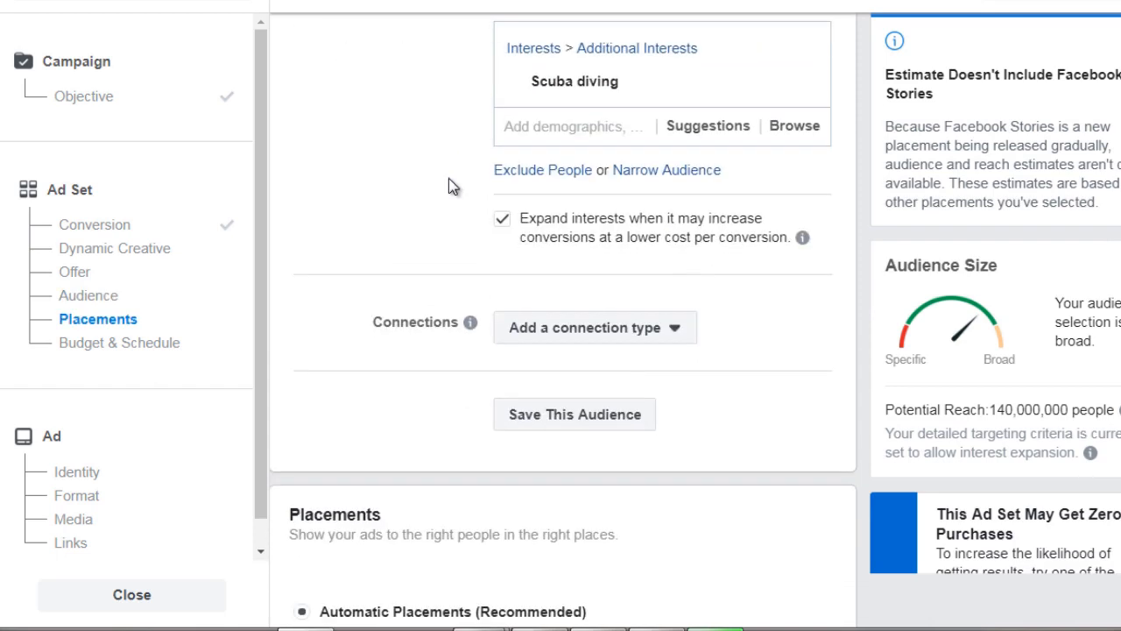
{"action": "left_click", "coordinate": [505, 227]}
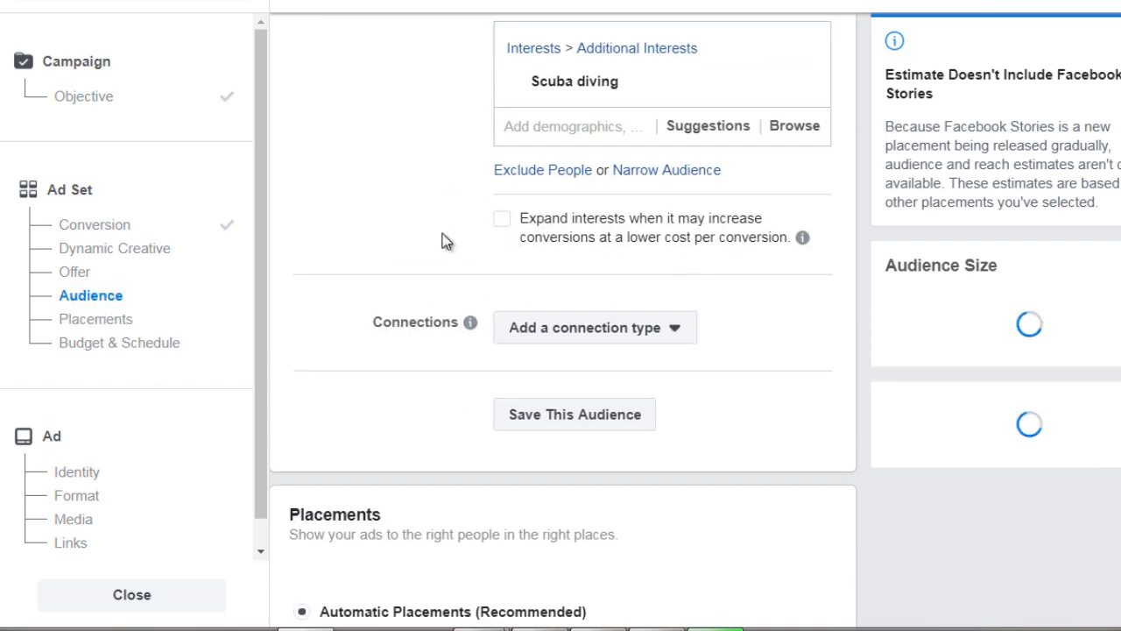
- Review the ad set's placements, budget and schedule, including the ad delivery optimization and conversion window options
{"action": "scroll", "coordinate": [442, 241], "scroll_direction": "down", "scroll_amount": 7}
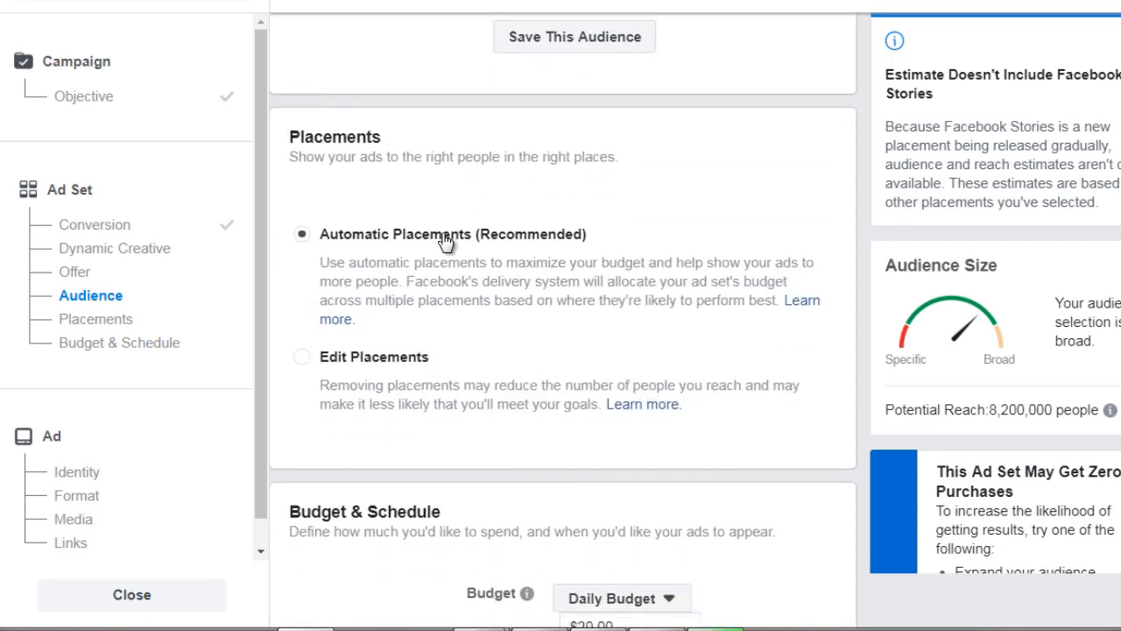
{"action": "scroll", "coordinate": [444, 237], "scroll_direction": "up", "scroll_amount": 2}
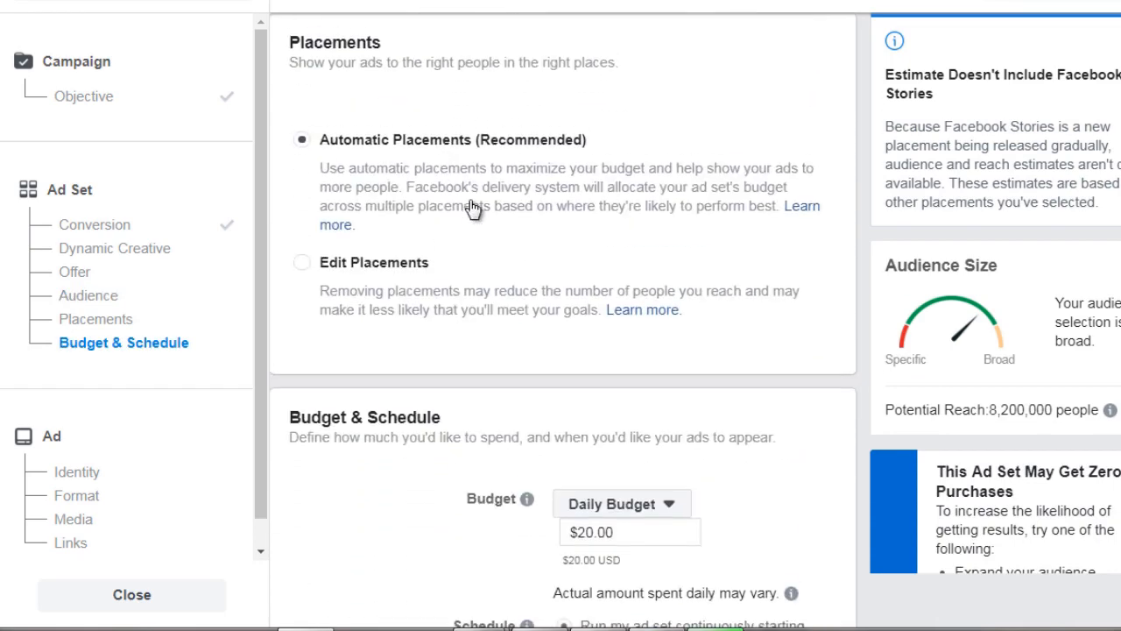
{"action": "scroll", "coordinate": [445, 163], "scroll_direction": "down", "scroll_amount": 3}
{"action": "scroll", "coordinate": [470, 201], "scroll_direction": "down", "scroll_amount": 4}
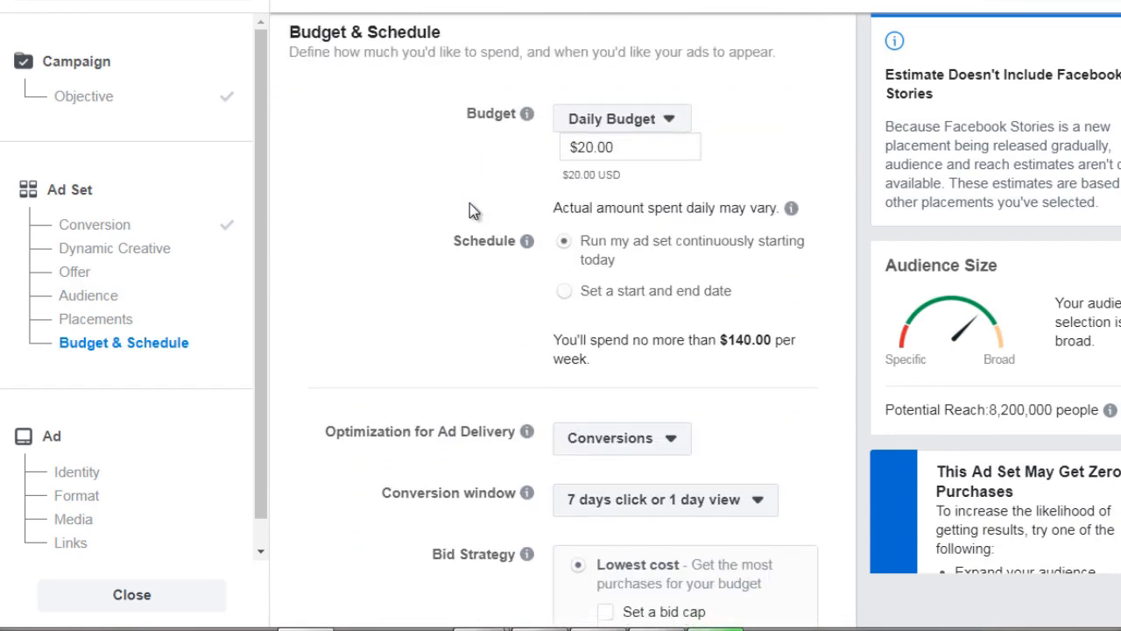
{"action": "scroll", "coordinate": [469, 212], "scroll_direction": "down", "scroll_amount": 1}
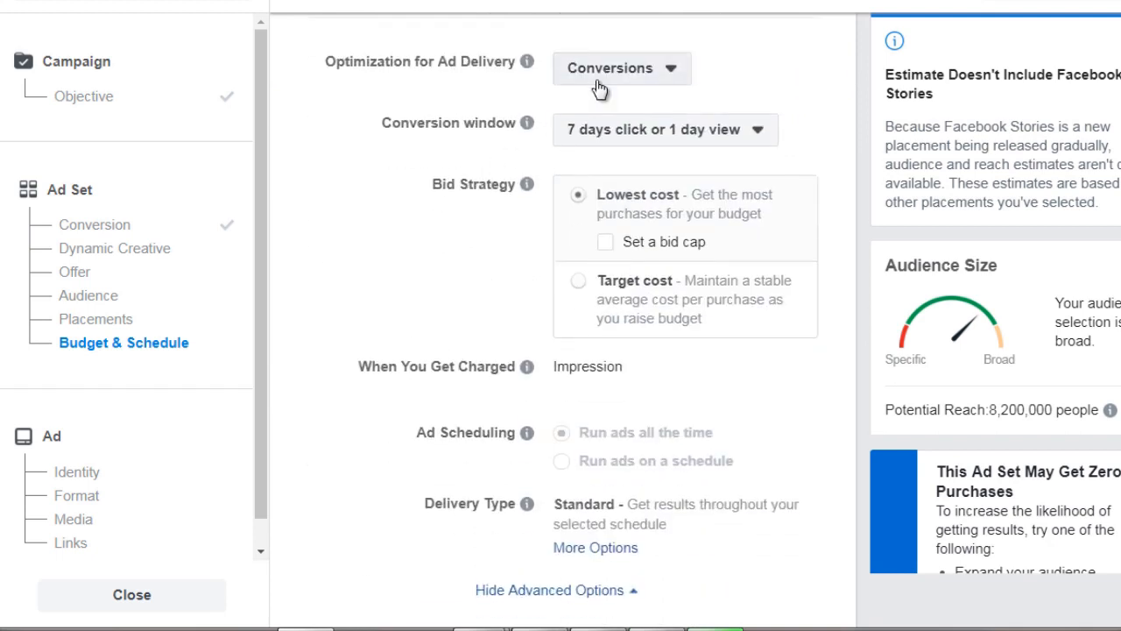
{"action": "left_click", "coordinate": [601, 85]}
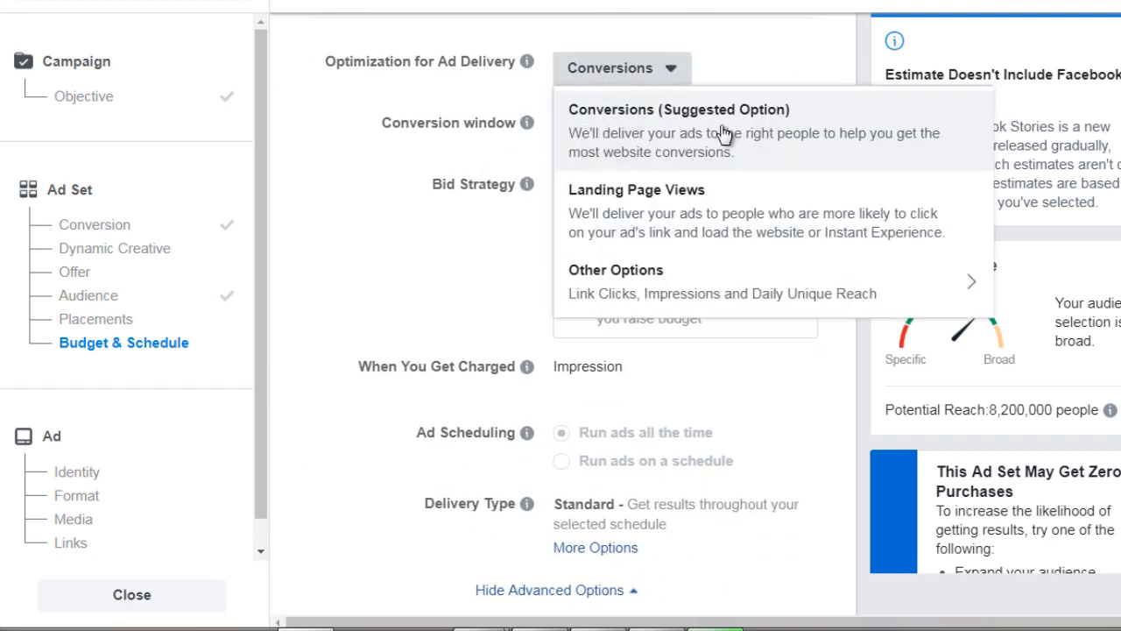
{"action": "left_click", "coordinate": [377, 212]}
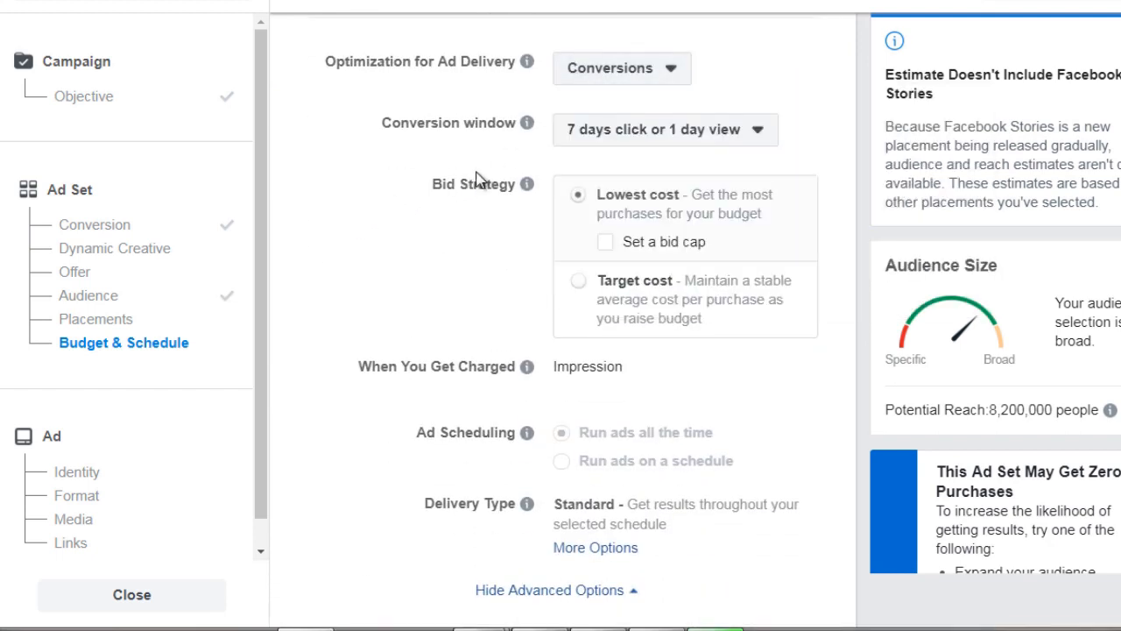
{"action": "scroll", "coordinate": [478, 179], "scroll_direction": "down", "scroll_amount": 1}
{"action": "mouse_move", "coordinate": [521, 348]}
{"action": "scroll", "coordinate": [514, 347], "scroll_direction": "up", "scroll_amount": 2}
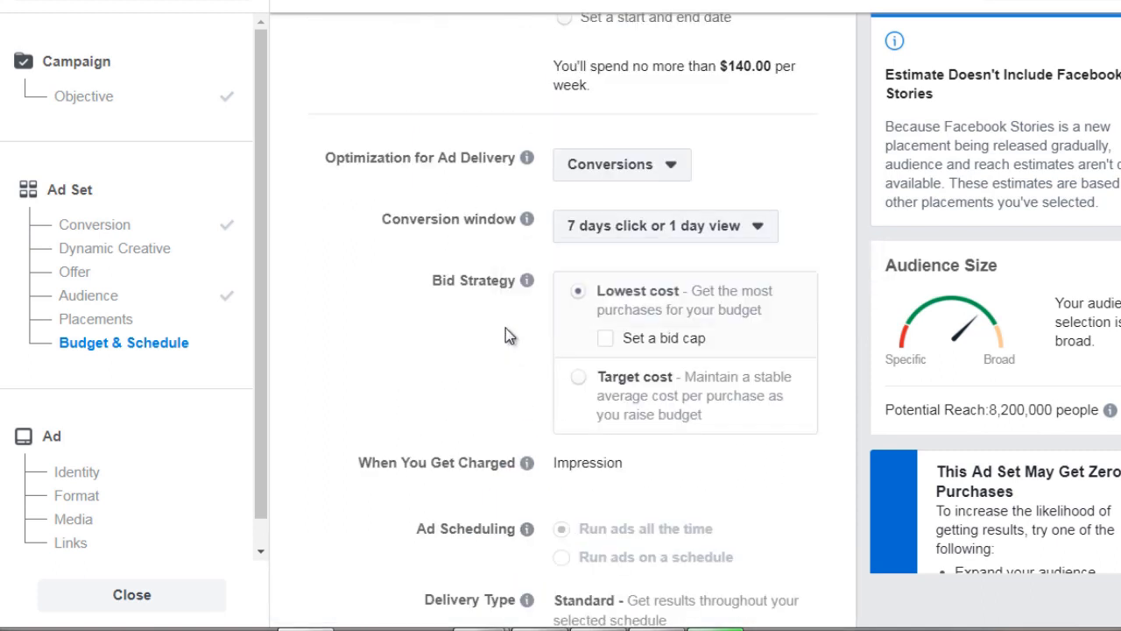
{"action": "left_click", "coordinate": [601, 227]}
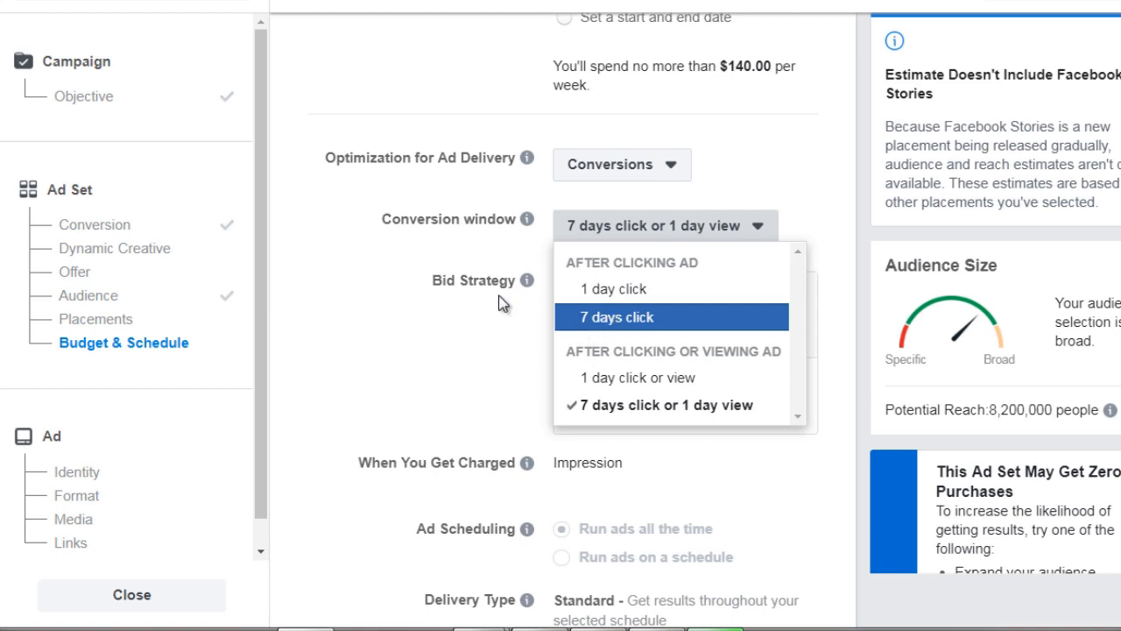
{"action": "left_click", "coordinate": [470, 326]}
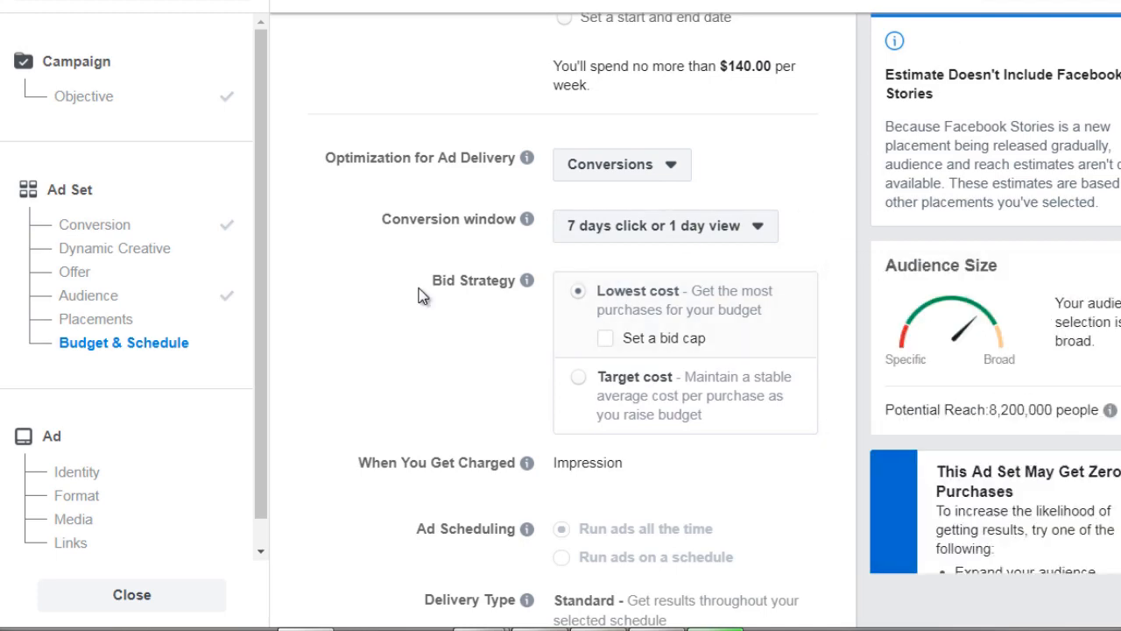
- Continue from the ad set to the ad settings and review the ad format and media options
{"action": "scroll", "coordinate": [418, 296], "scroll_direction": "down", "scroll_amount": 2}
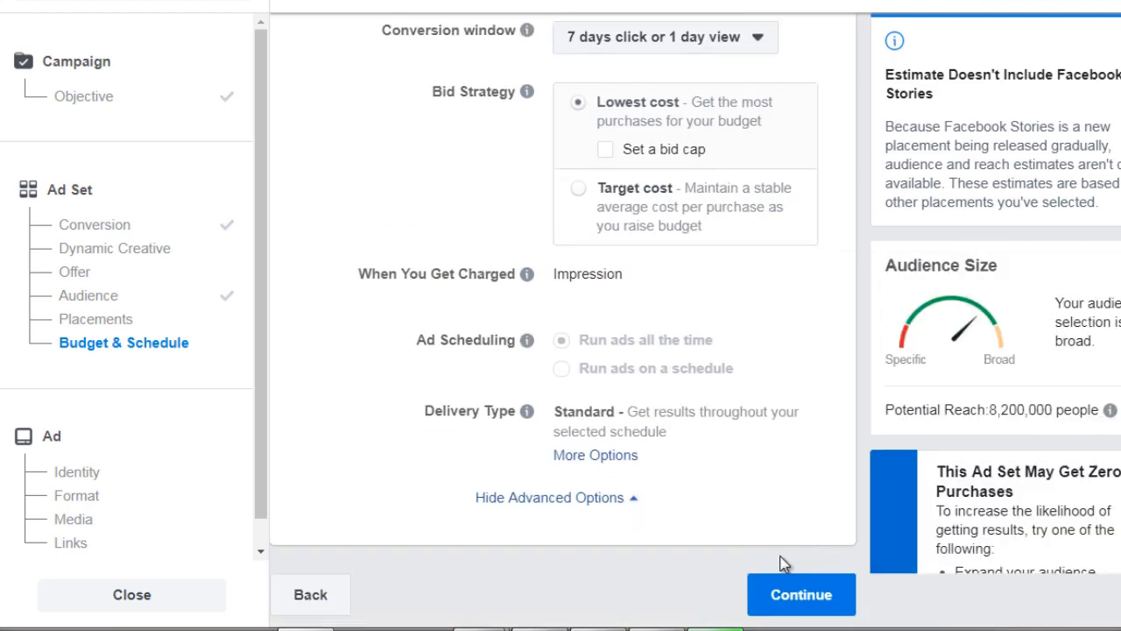
{"action": "left_click", "coordinate": [769, 594]}
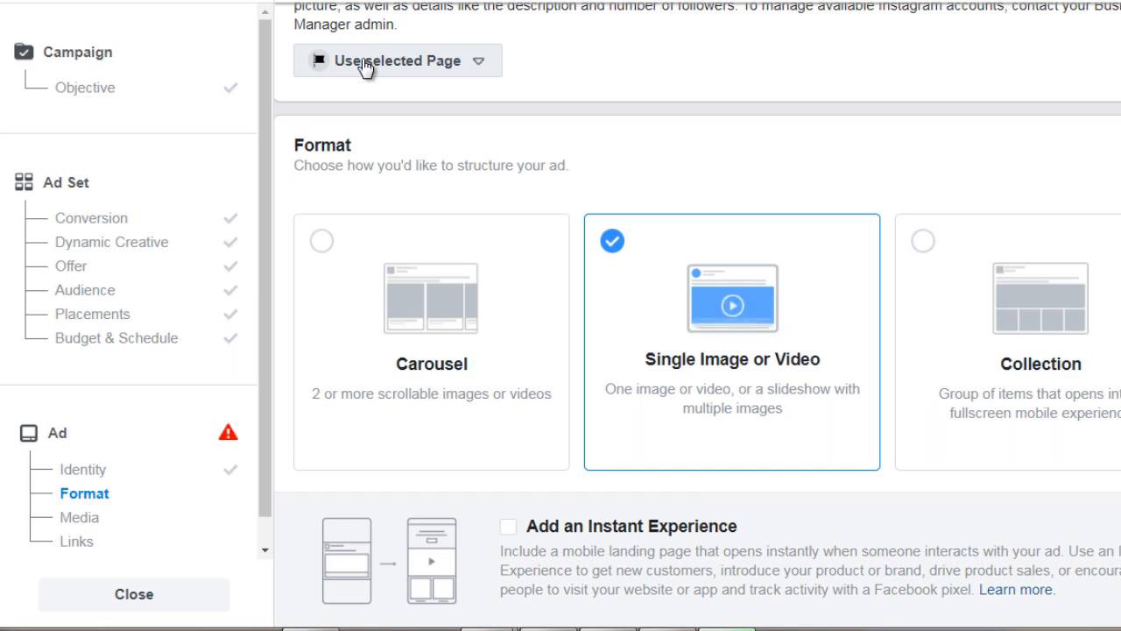
{"action": "scroll", "coordinate": [289, 184], "scroll_direction": "down", "scroll_amount": 1}
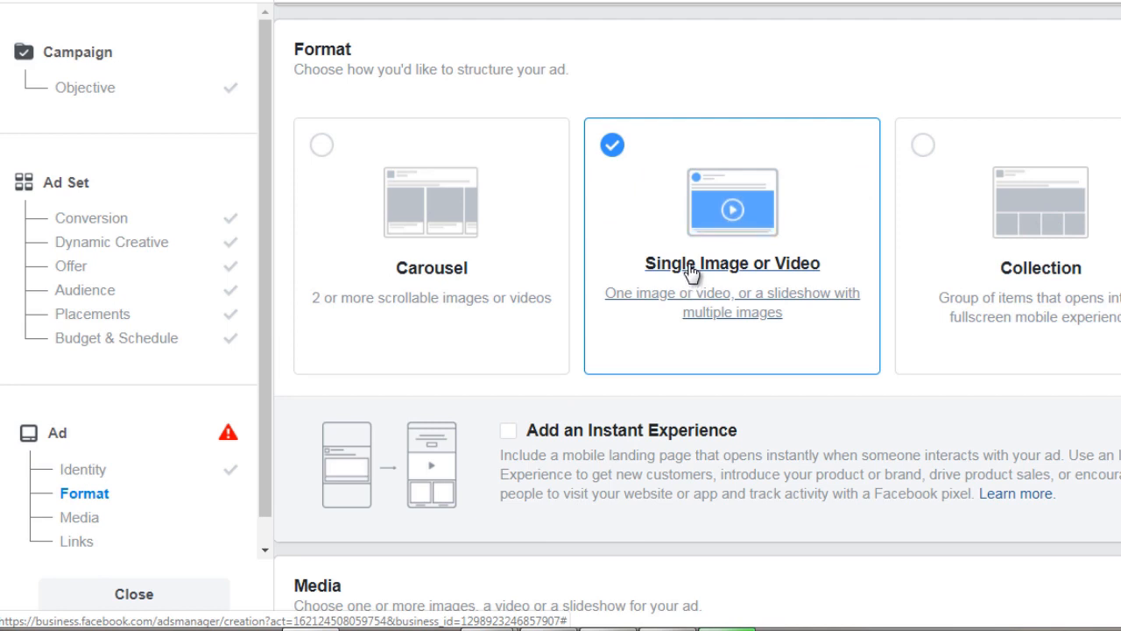
{"action": "scroll", "coordinate": [293, 302], "scroll_direction": "down", "scroll_amount": 4}
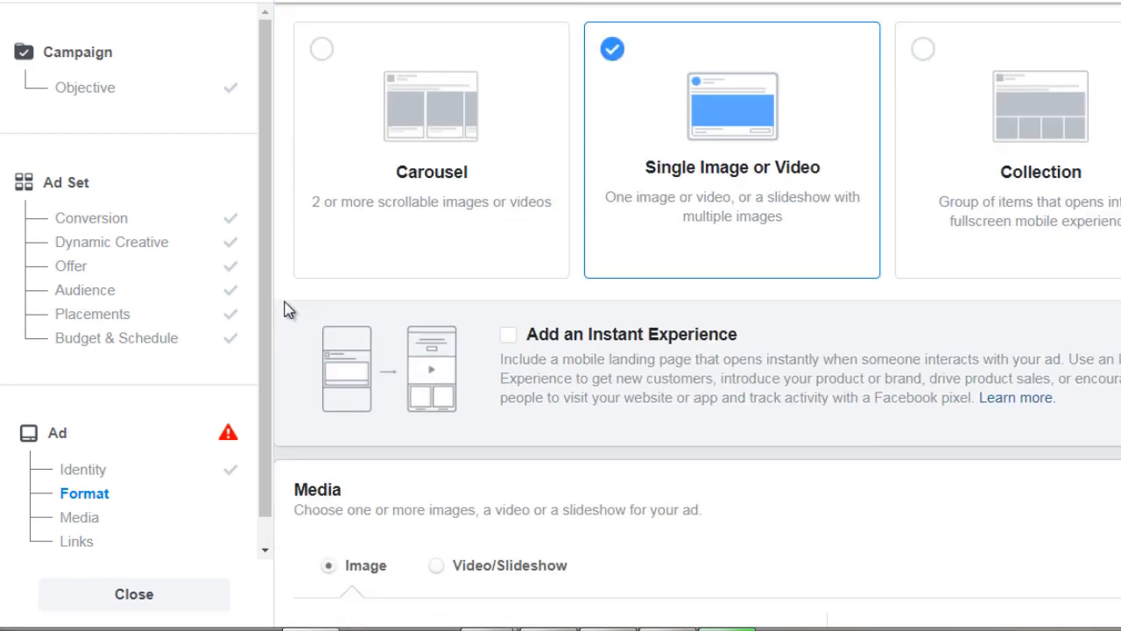
{"action": "scroll", "coordinate": [289, 308], "scroll_direction": "down", "scroll_amount": 3}
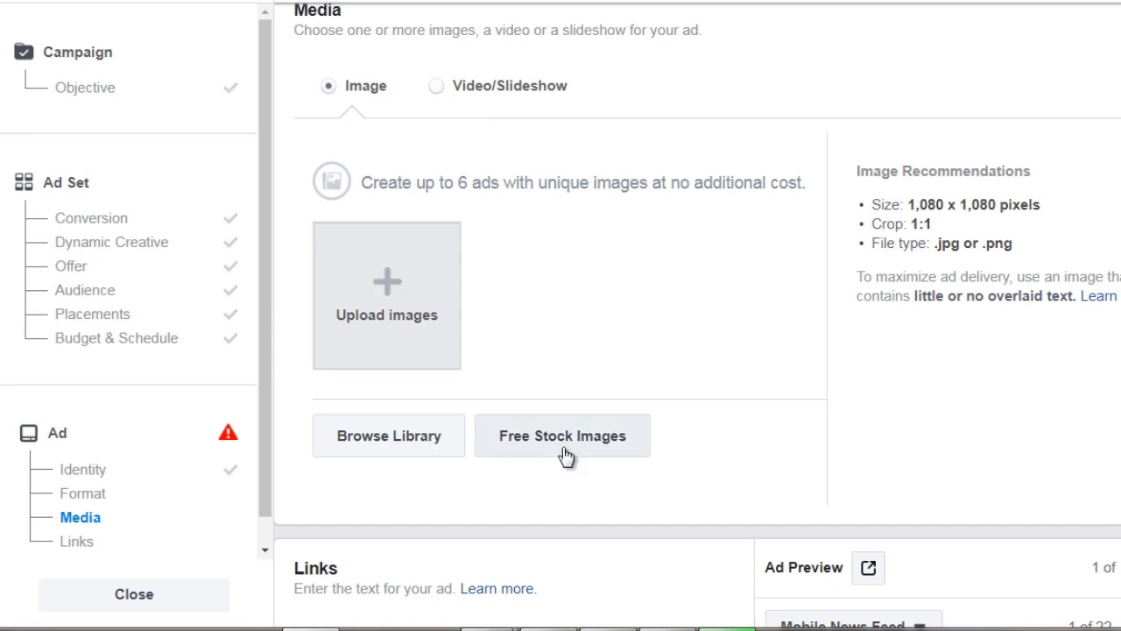
- Search the free stock images for "scuba" and add the photo of two divers standing in the water as the ad image
{"action": "left_click", "coordinate": [379, 275]}
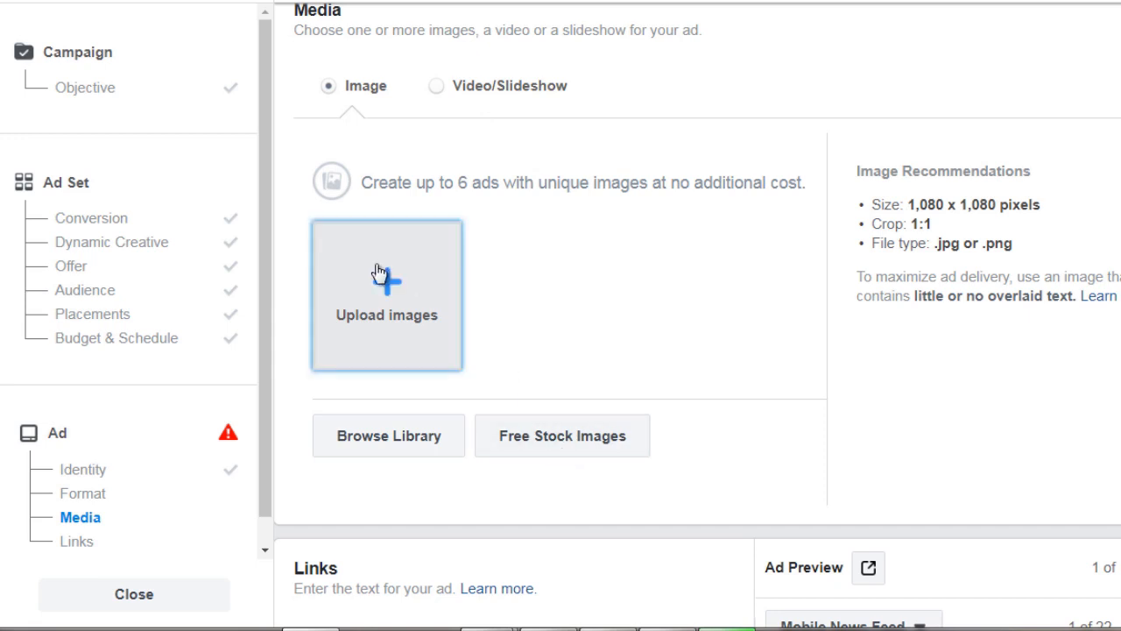
{"action": "left_click", "coordinate": [552, 434]}
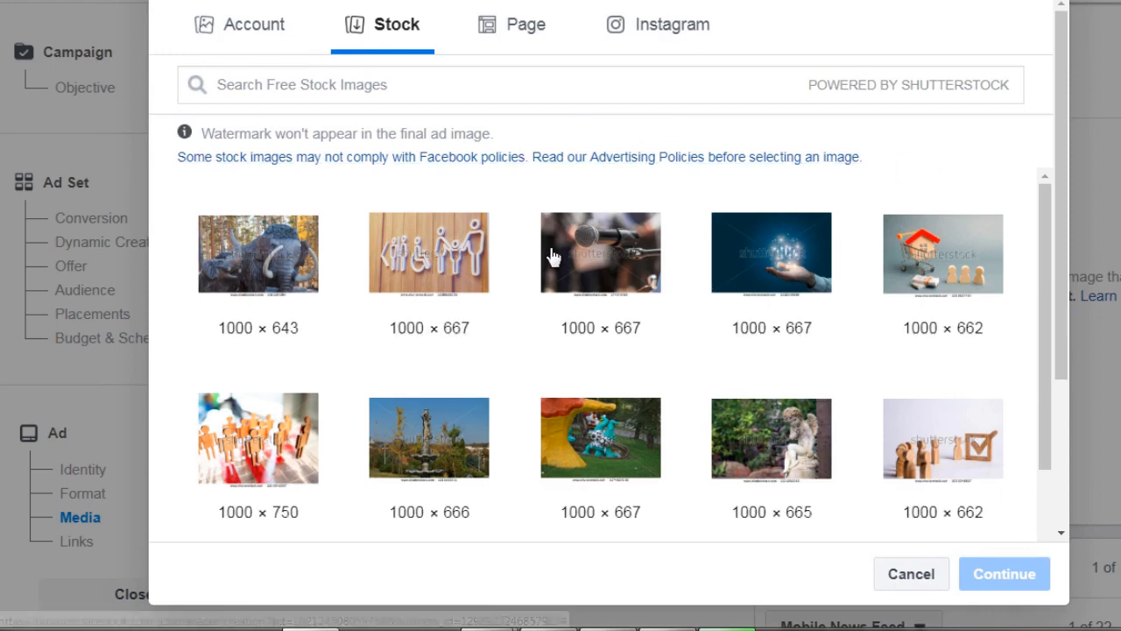
{"action": "type", "text": "scuba"}
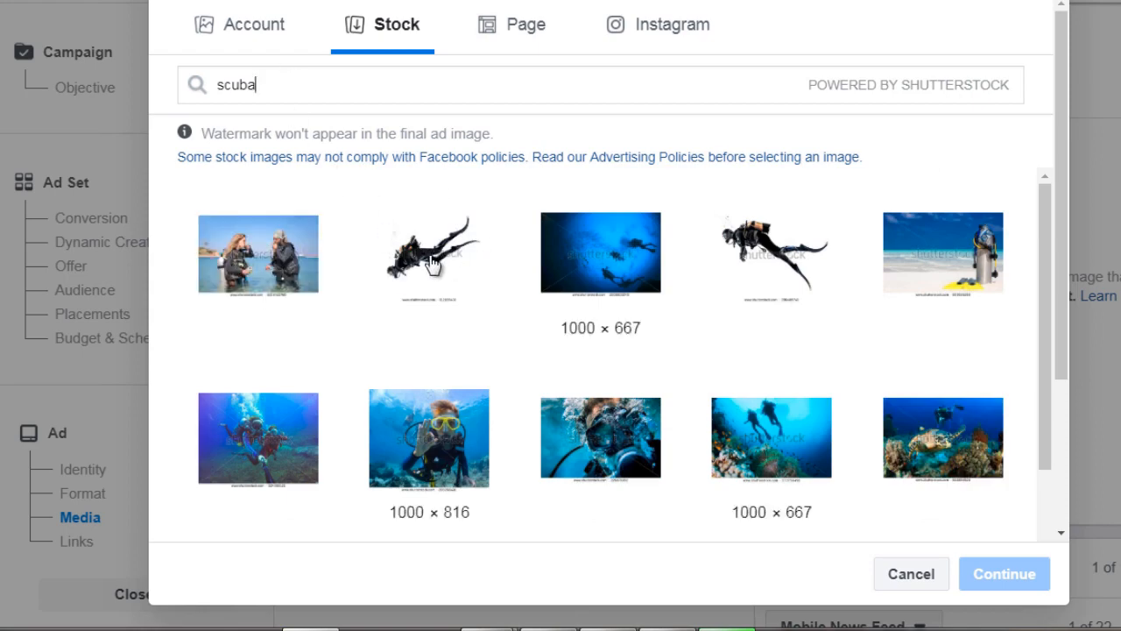
{"action": "left_click", "coordinate": [259, 254]}
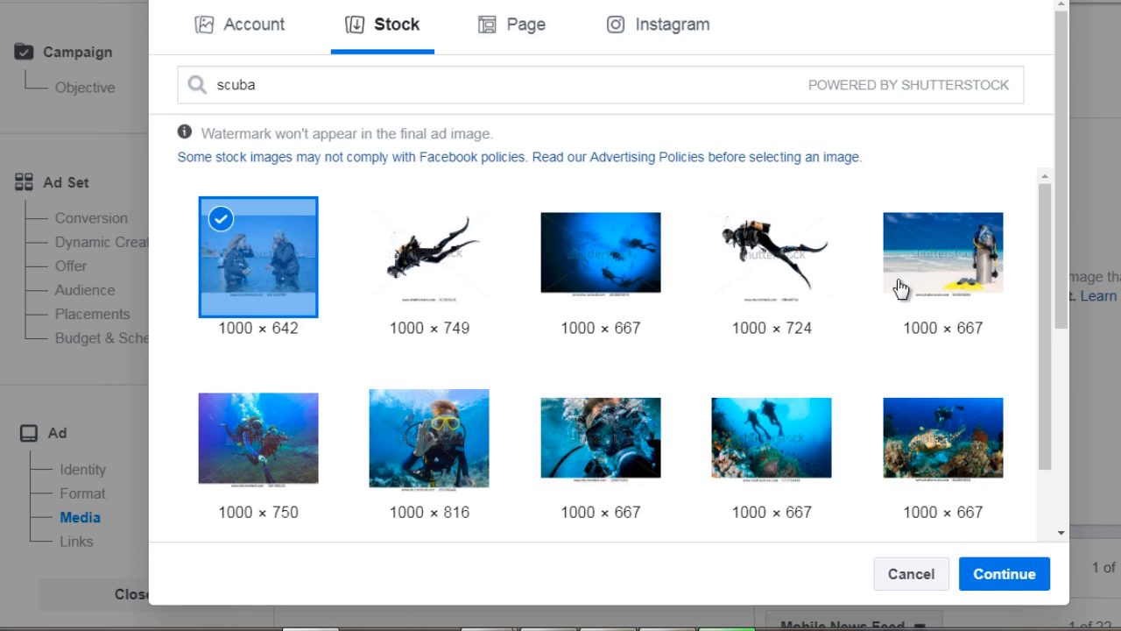
{"action": "left_click", "coordinate": [1005, 580]}
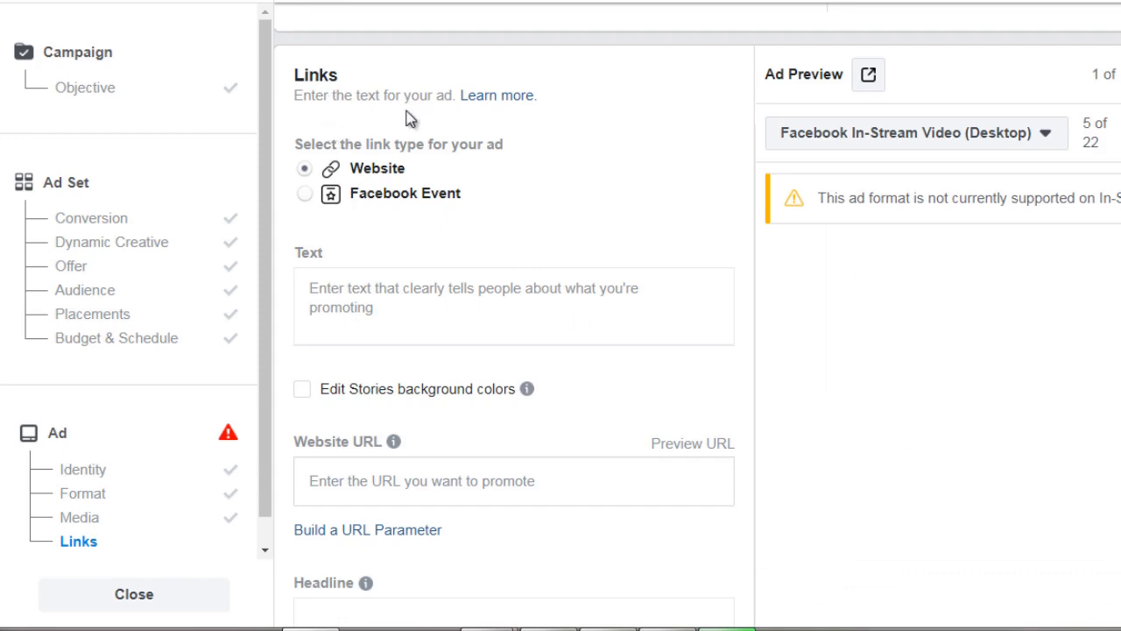
- Review the ad's link settings, including the text, website URL, headline, call-to-action choices and advanced options such as display link and URL parameters
{"action": "left_click", "coordinate": [334, 296]}
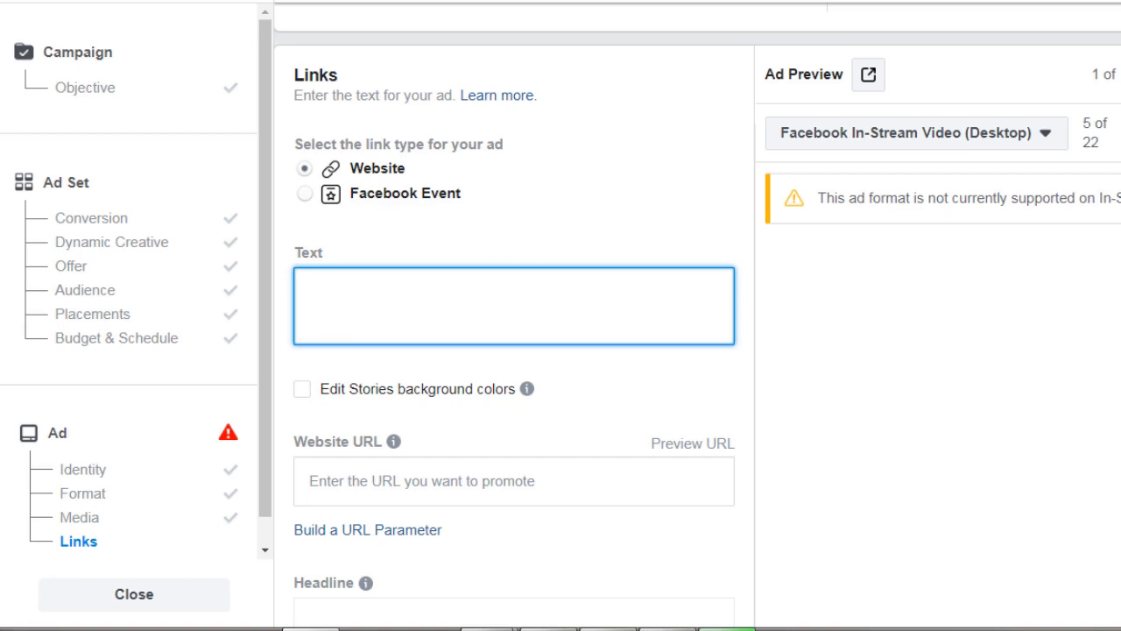
{"action": "scroll", "coordinate": [874, 113], "scroll_direction": "down", "scroll_amount": 1}
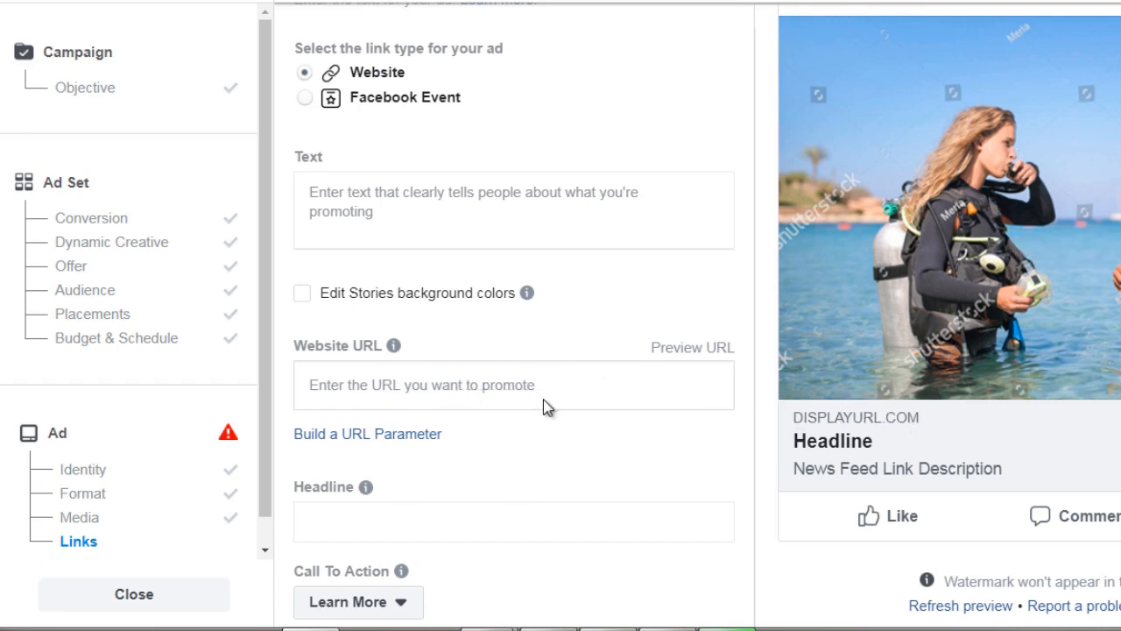
{"action": "scroll", "coordinate": [525, 412], "scroll_direction": "down", "scroll_amount": 2}
{"action": "scroll", "coordinate": [477, 436], "scroll_direction": "down", "scroll_amount": 2}
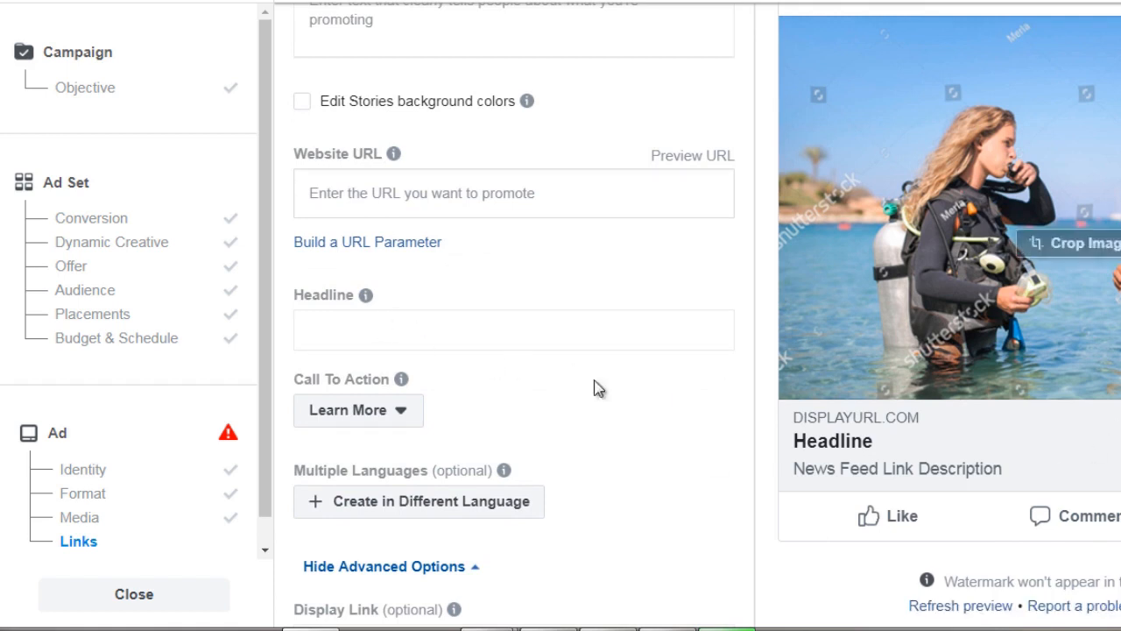
{"action": "left_click", "coordinate": [396, 410]}
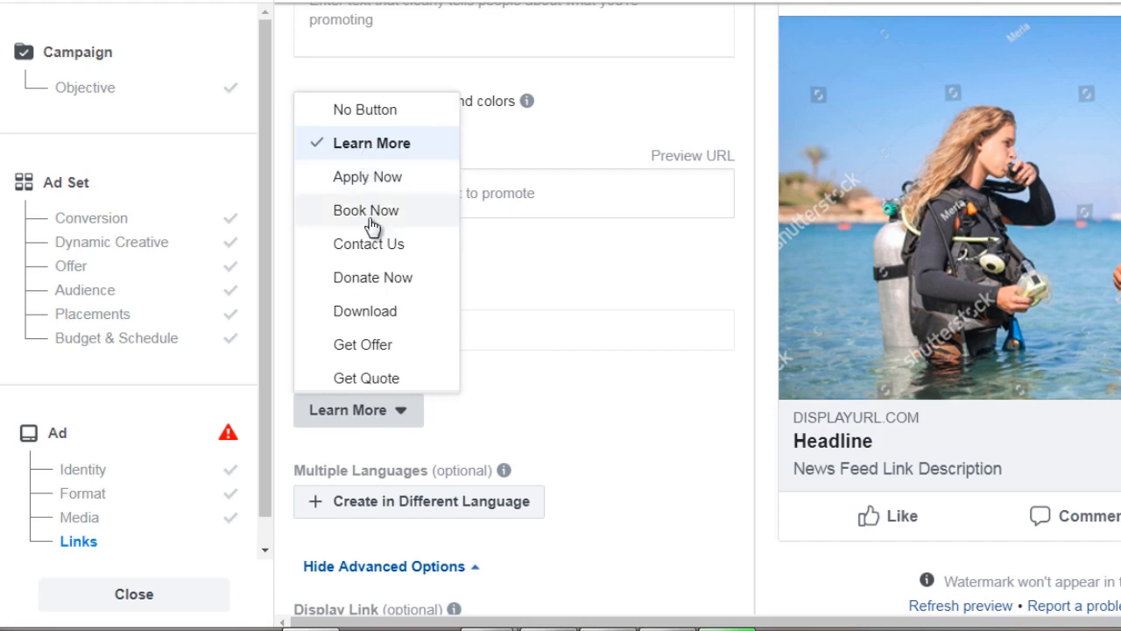
{"action": "scroll", "coordinate": [378, 277], "scroll_direction": "down", "scroll_amount": 5}
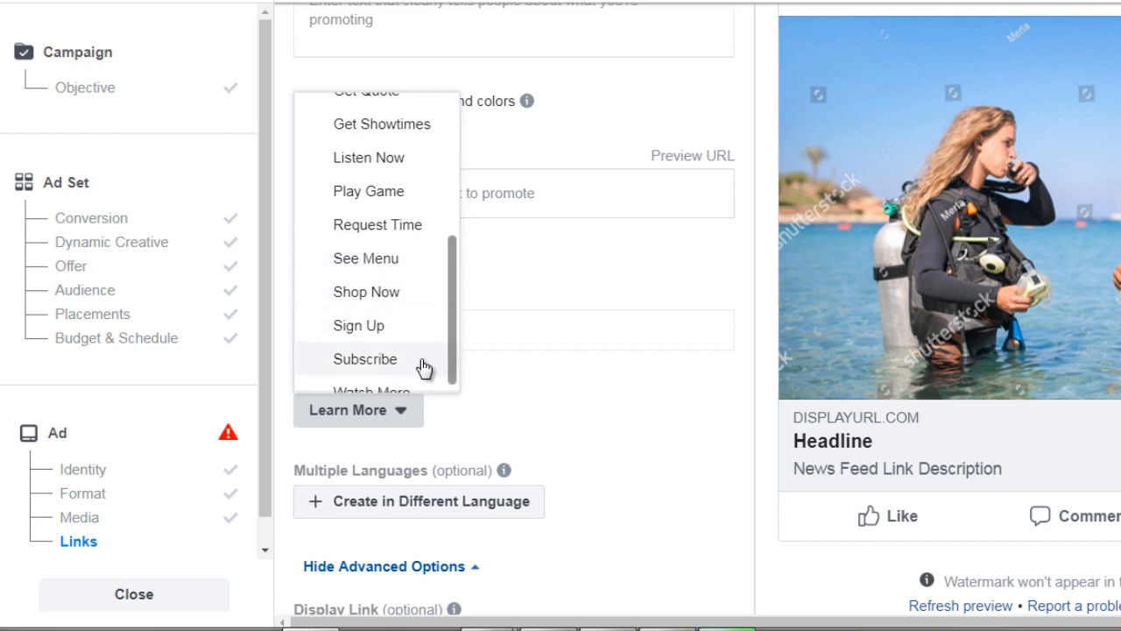
{"action": "left_click", "coordinate": [548, 367]}
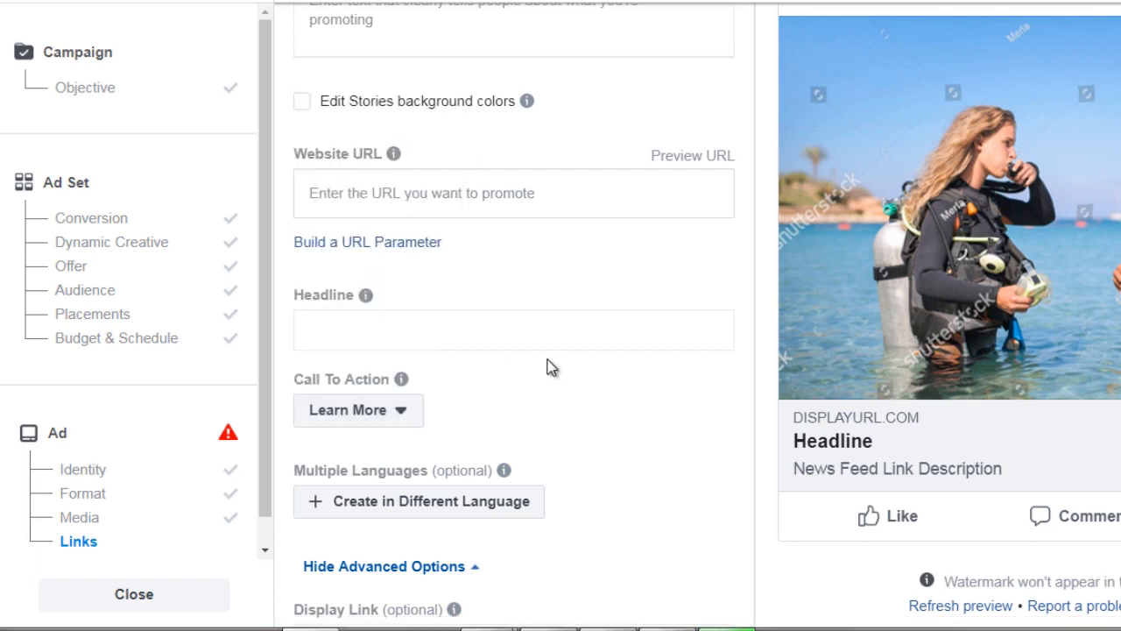
{"action": "scroll", "coordinate": [273, 395], "scroll_direction": "down", "scroll_amount": 1}
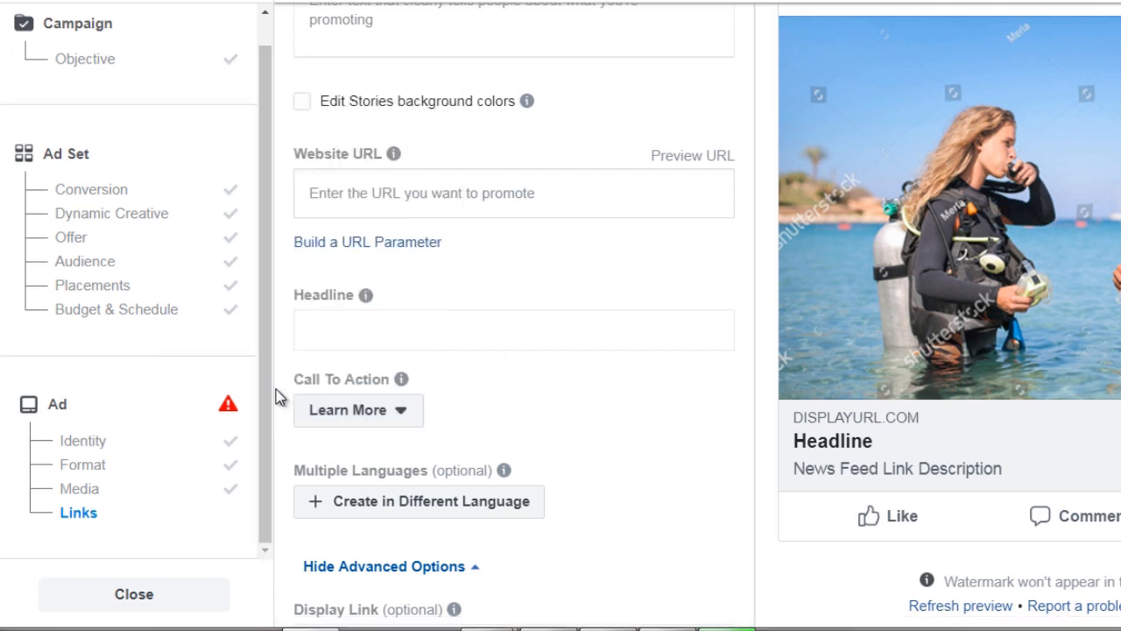
{"action": "scroll", "coordinate": [277, 397], "scroll_direction": "down", "scroll_amount": 3}
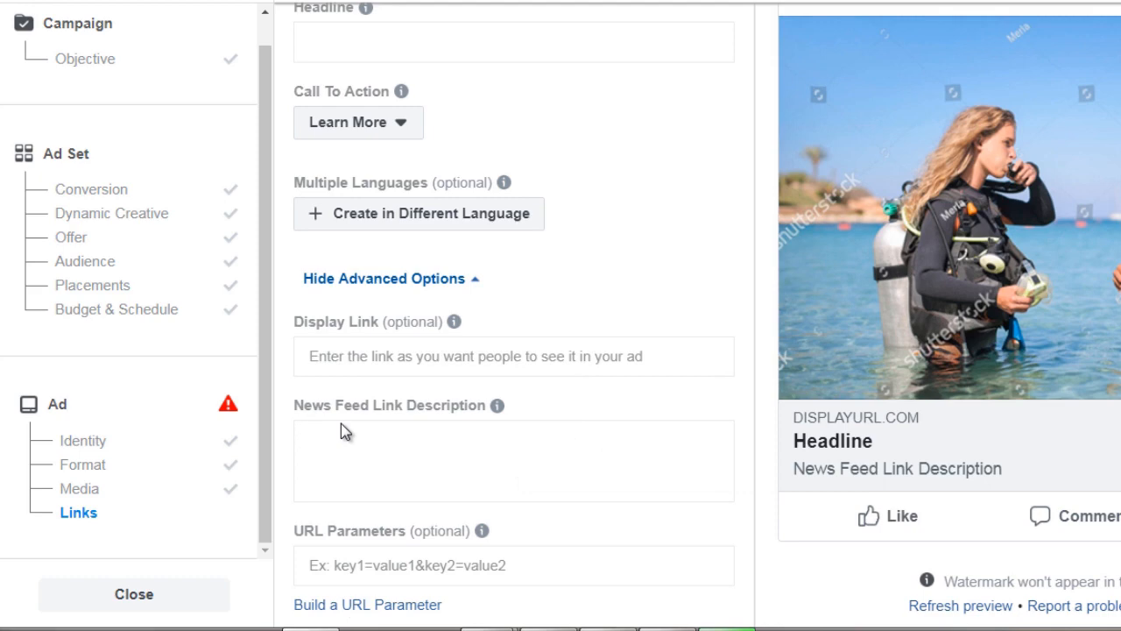
{"action": "scroll", "coordinate": [341, 423], "scroll_direction": "down", "scroll_amount": 1}
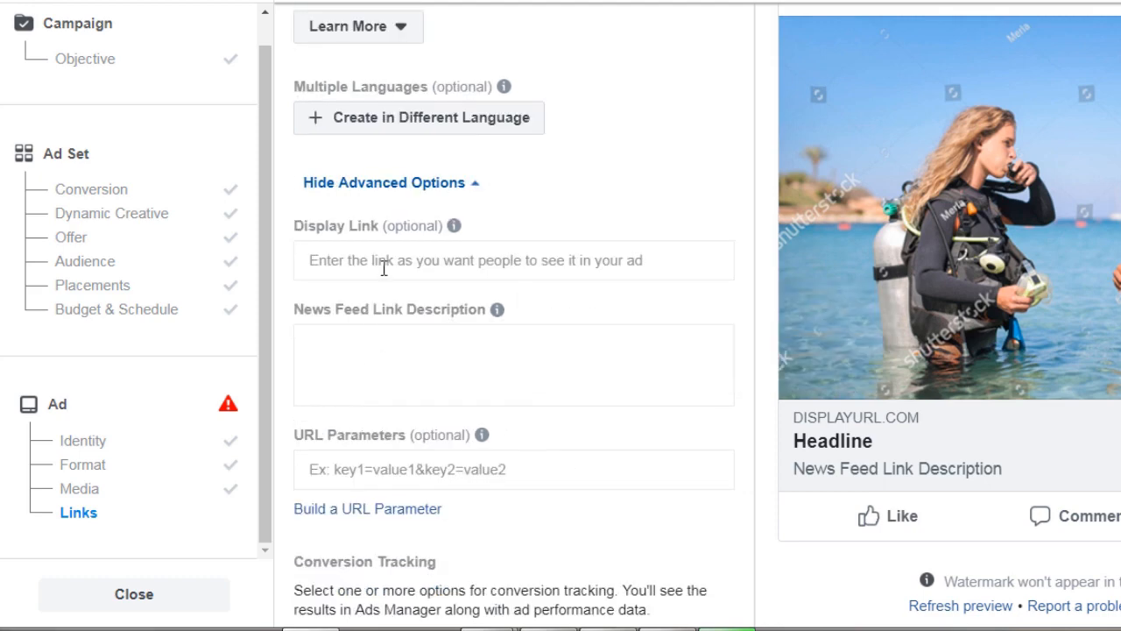